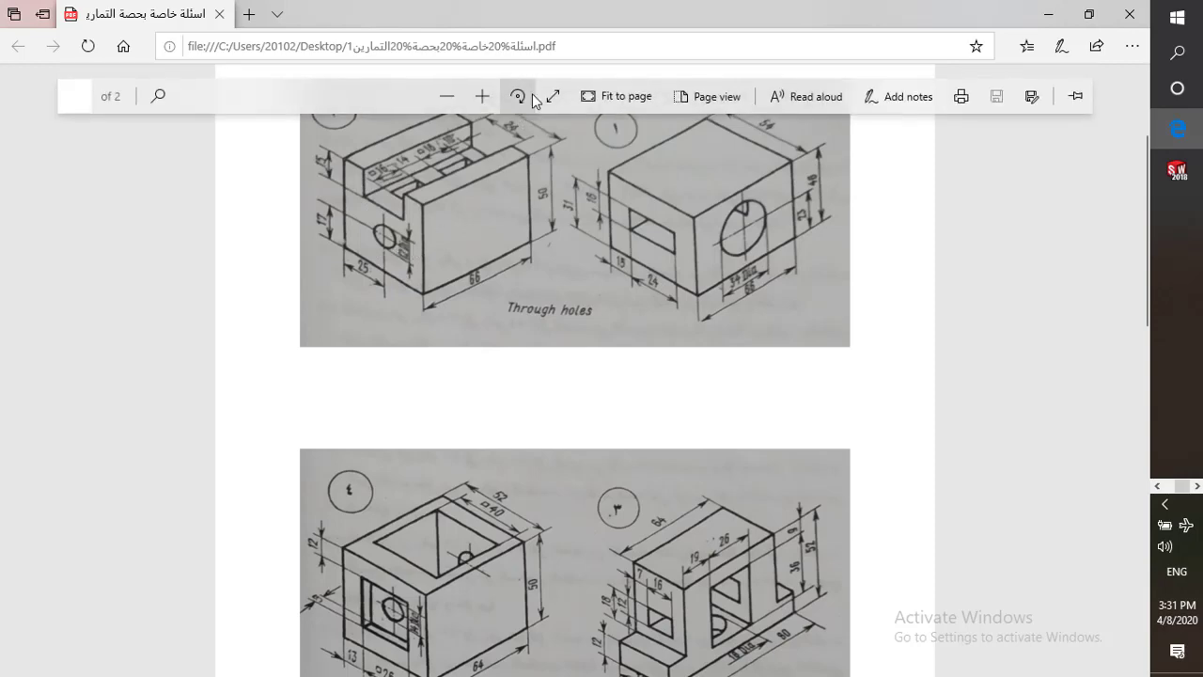
Fit the exercise PDF to the window width and examine the dimensions of the isometric block in drawing 2
left_click(604, 99)
left_click(604, 97)
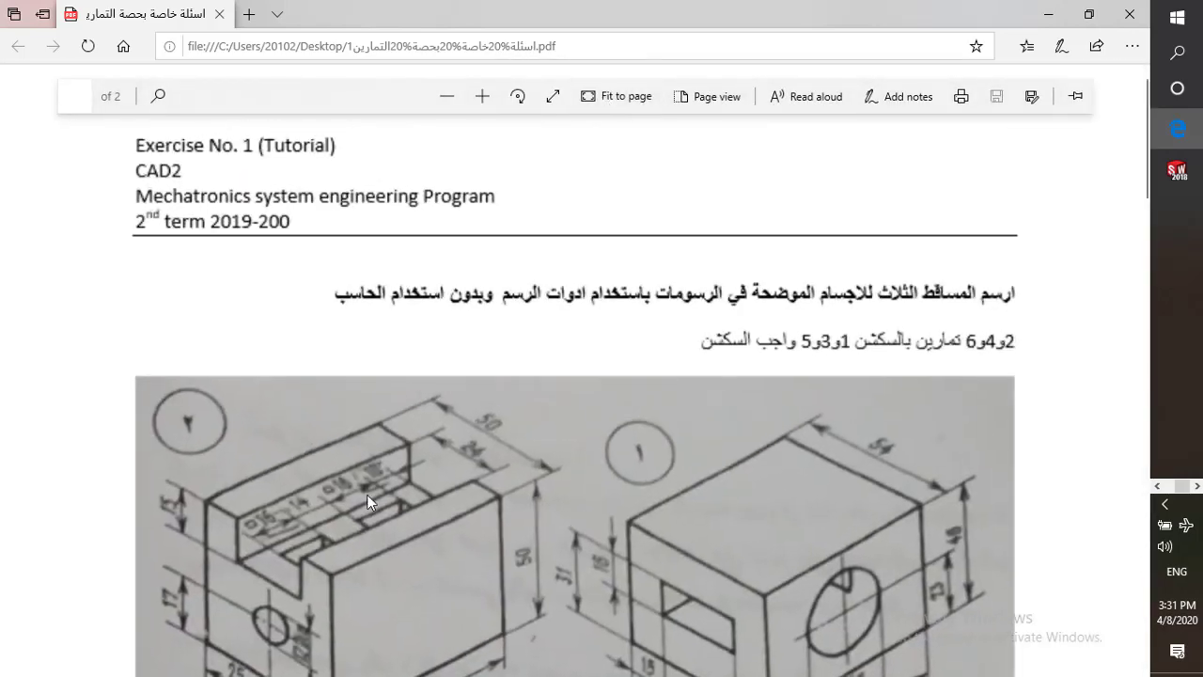
scroll(366, 494, "down", 3)
scroll(336, 263, "up", 2)
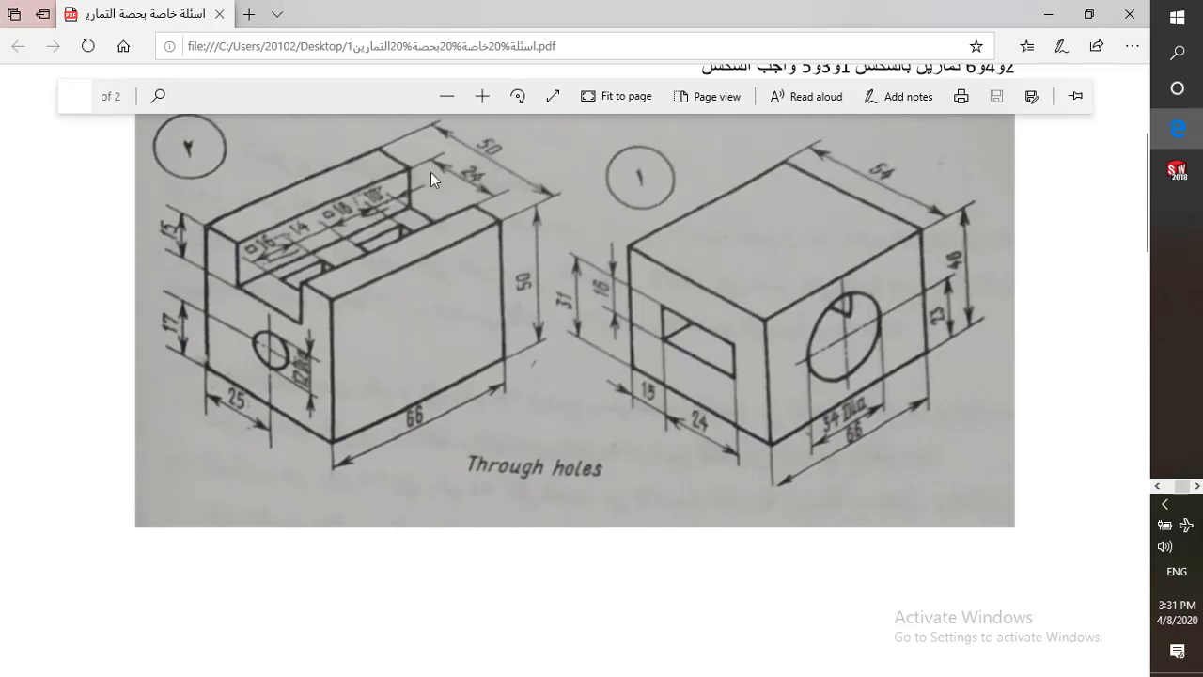
Switch to SOLIDWORKS, create a new part and start a sketch on the Right Plane
left_click(1177, 171)
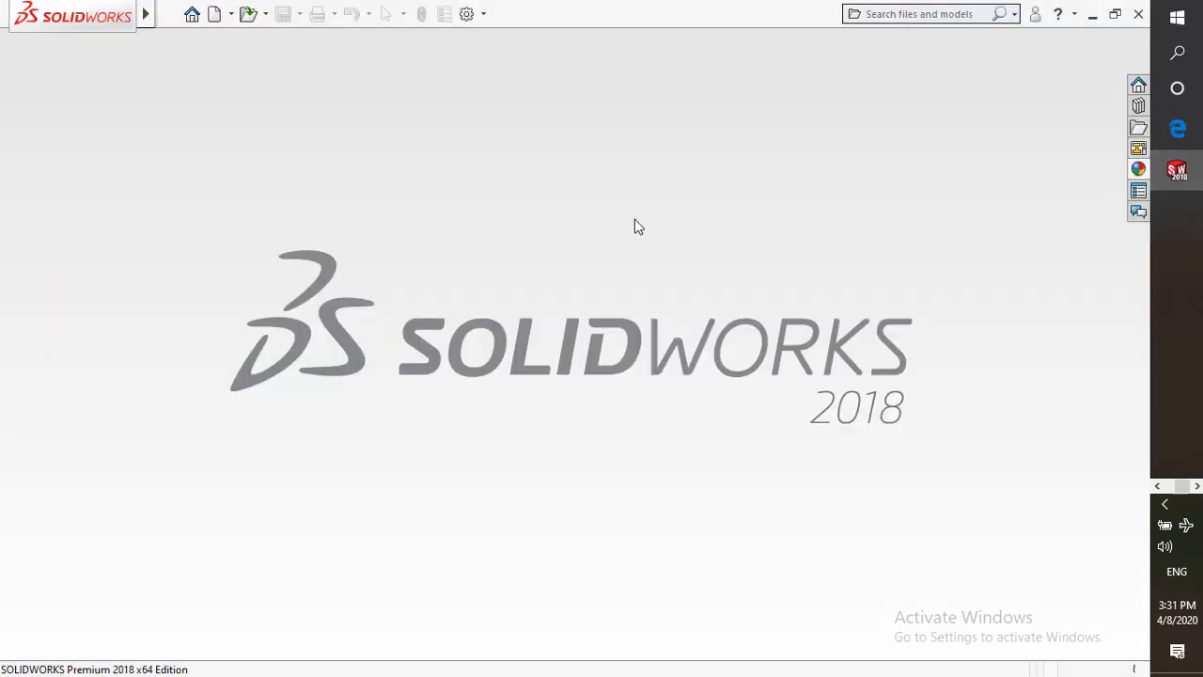
key("ctrl+n")
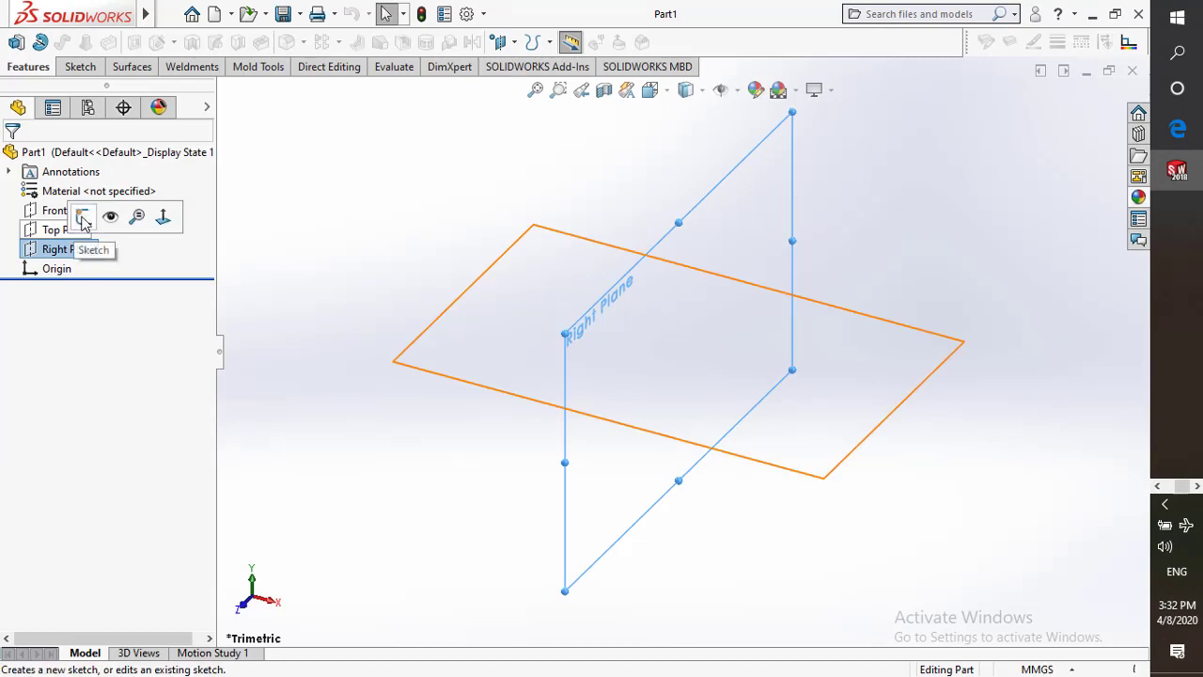
left_click(80, 214)
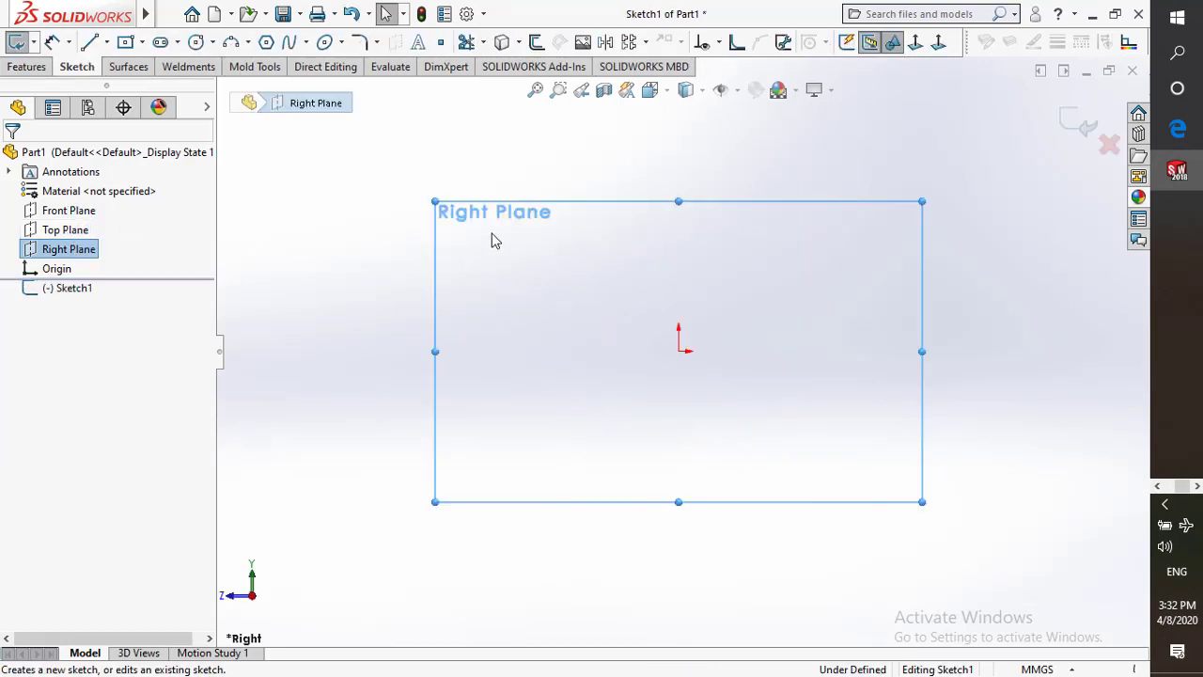
right_click(495, 240)
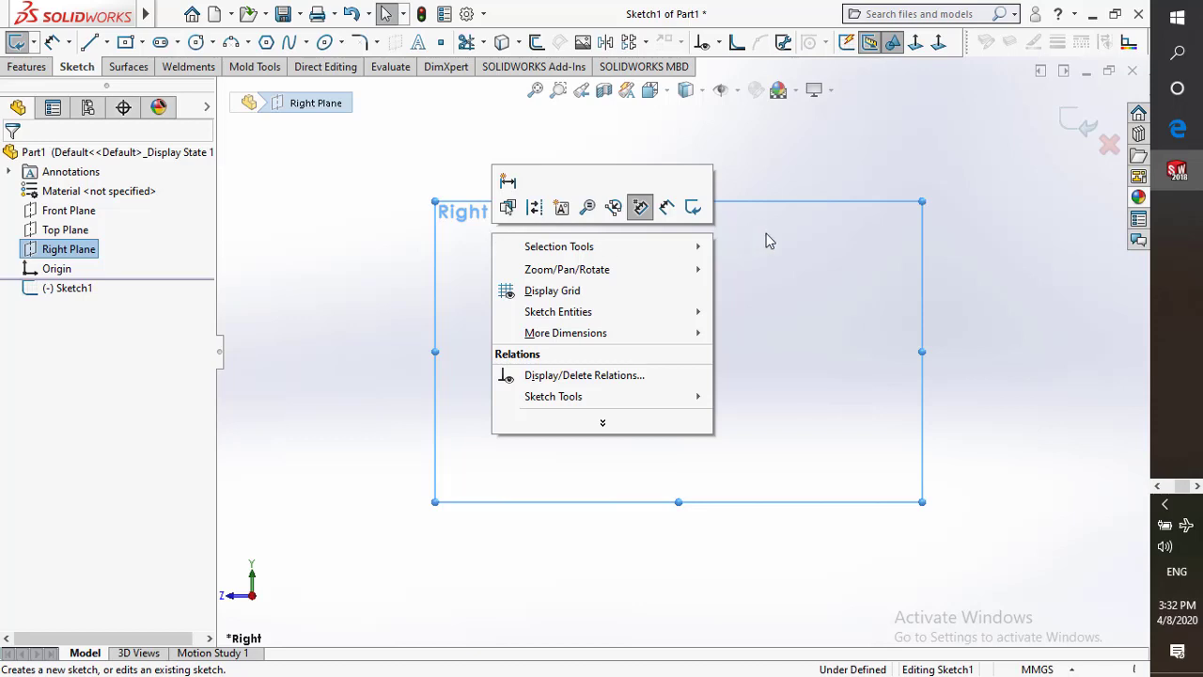
left_click(739, 264)
Sketch a closed stepped half-profile about 39 mm wide and 71 mm tall, its shorter vertical side running through the origin
key("l")
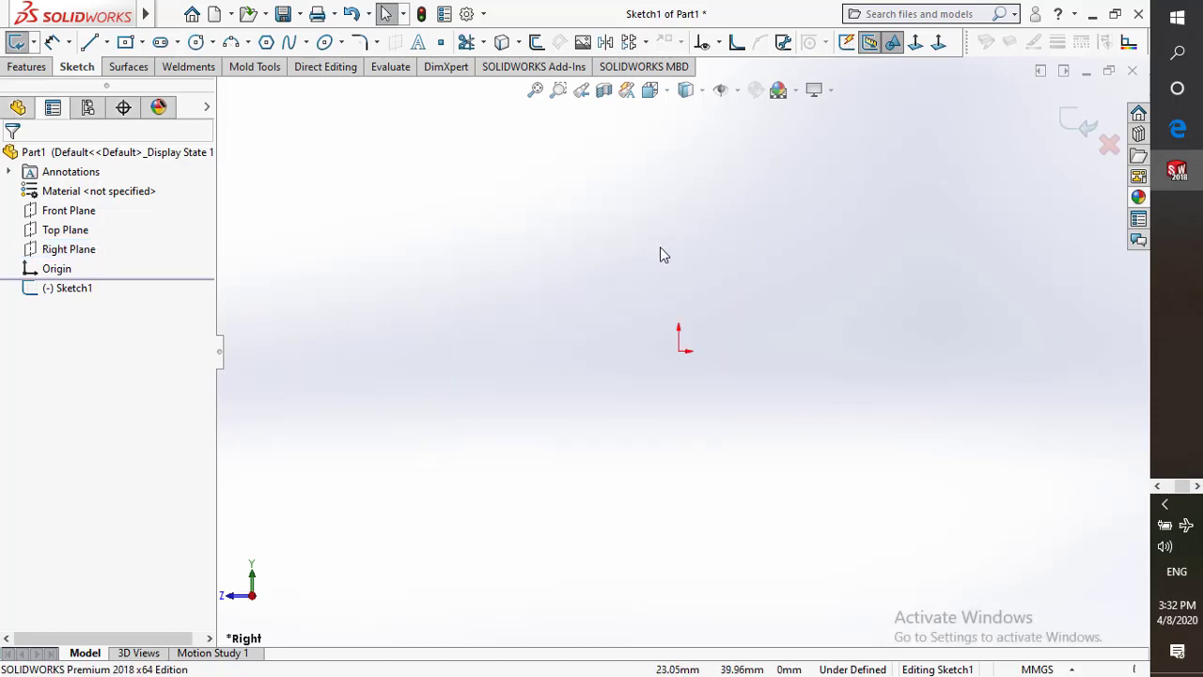
left_click(678, 265)
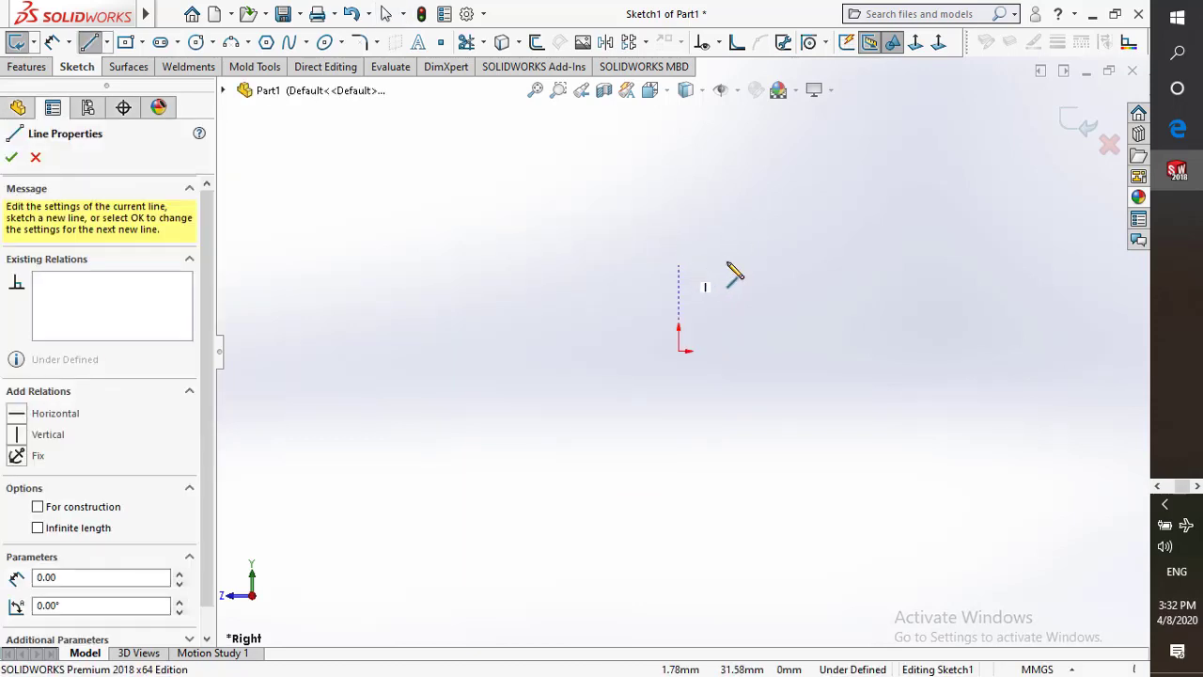
left_click(727, 264)
left_click(726, 228)
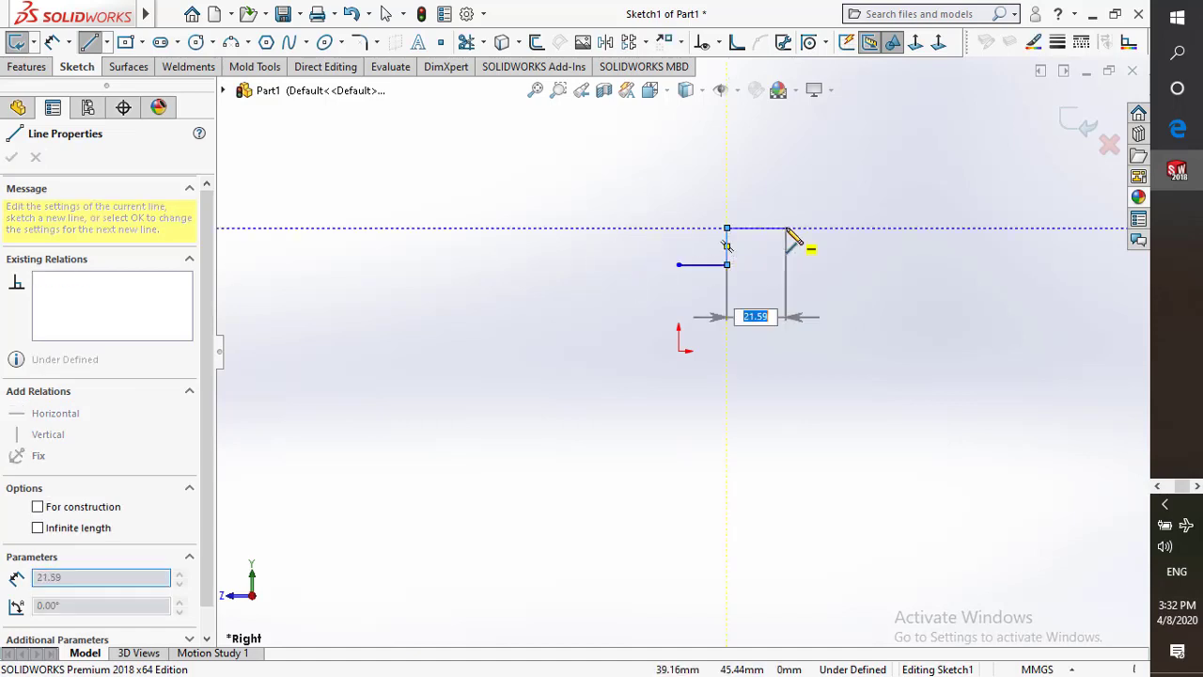
left_click(786, 227)
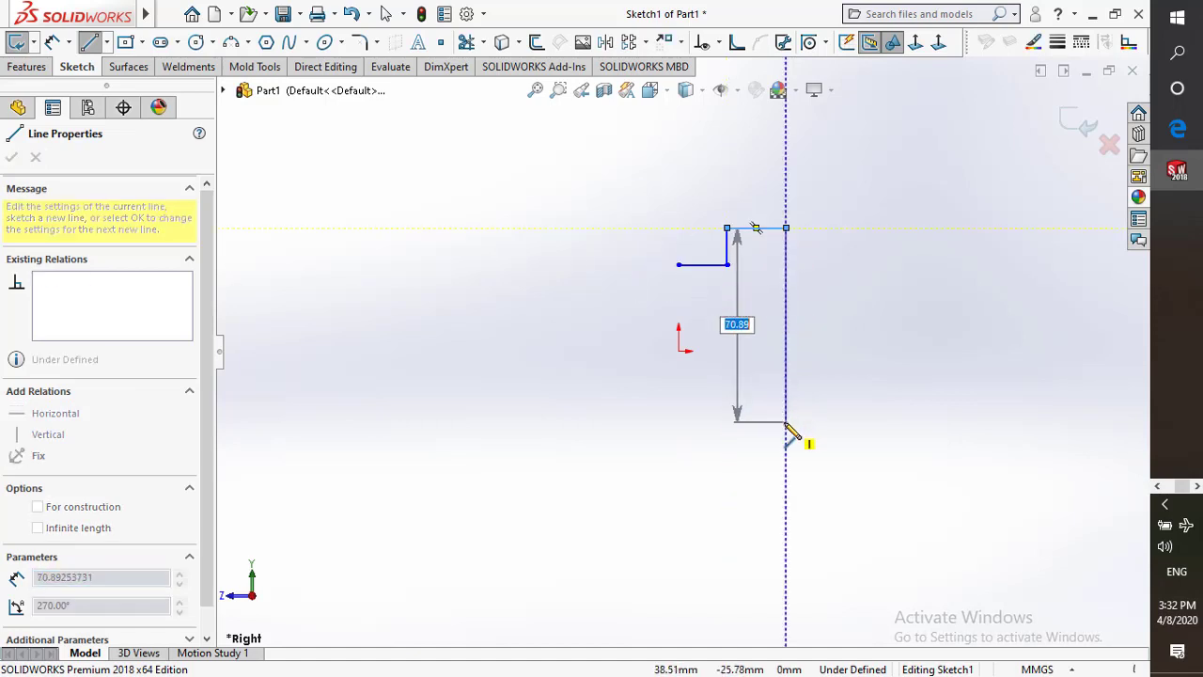
left_click(786, 421)
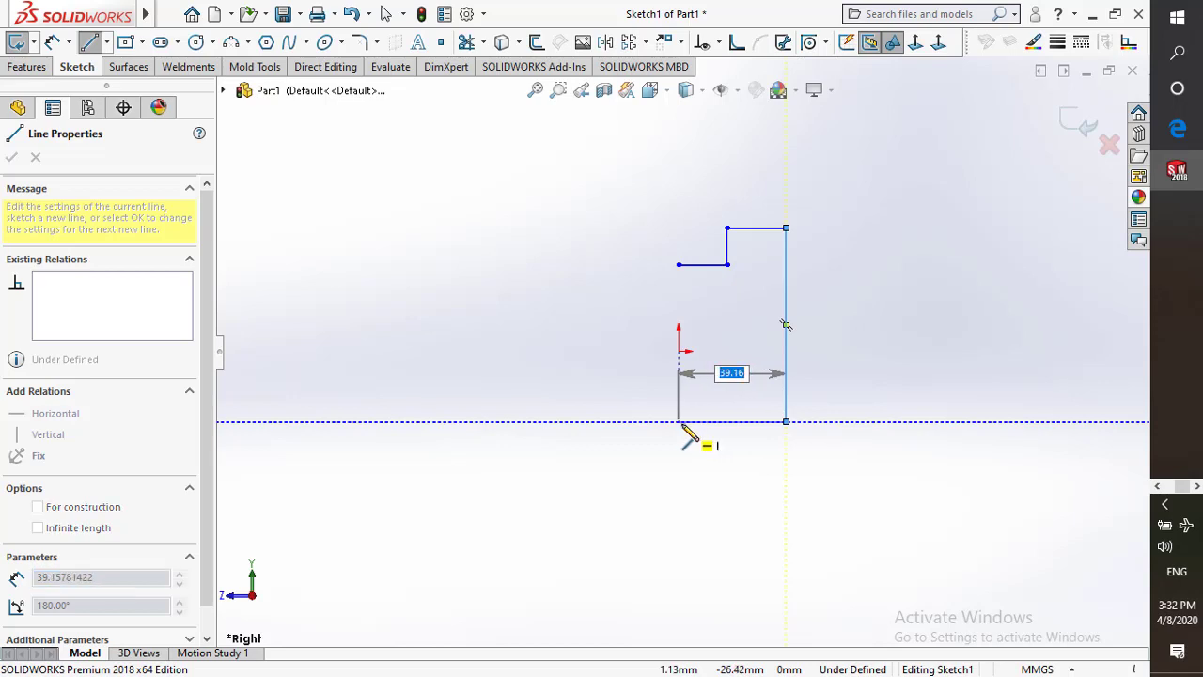
left_click(679, 421)
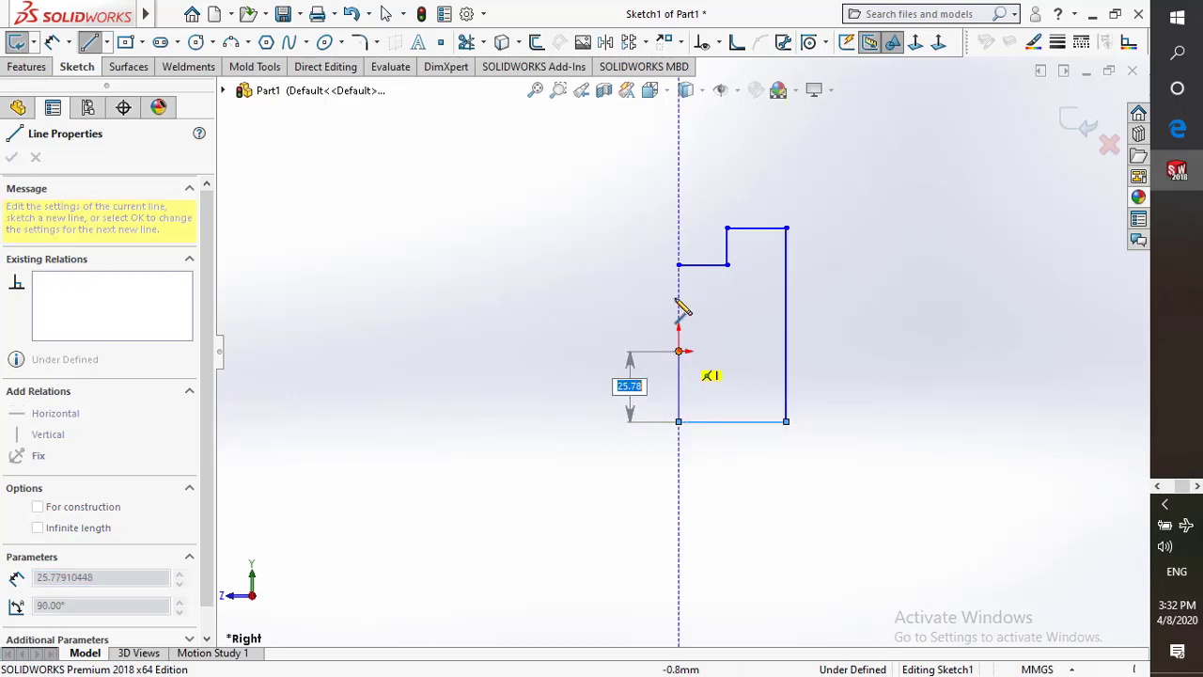
left_click(679, 265)
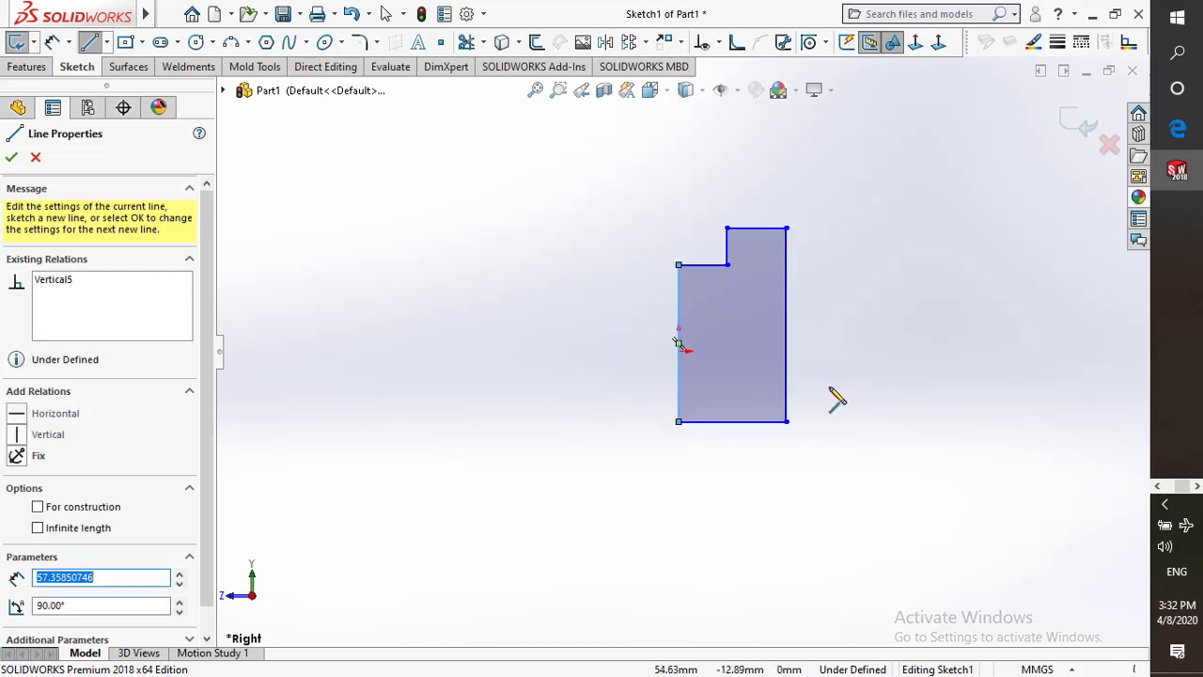
key("Escape")
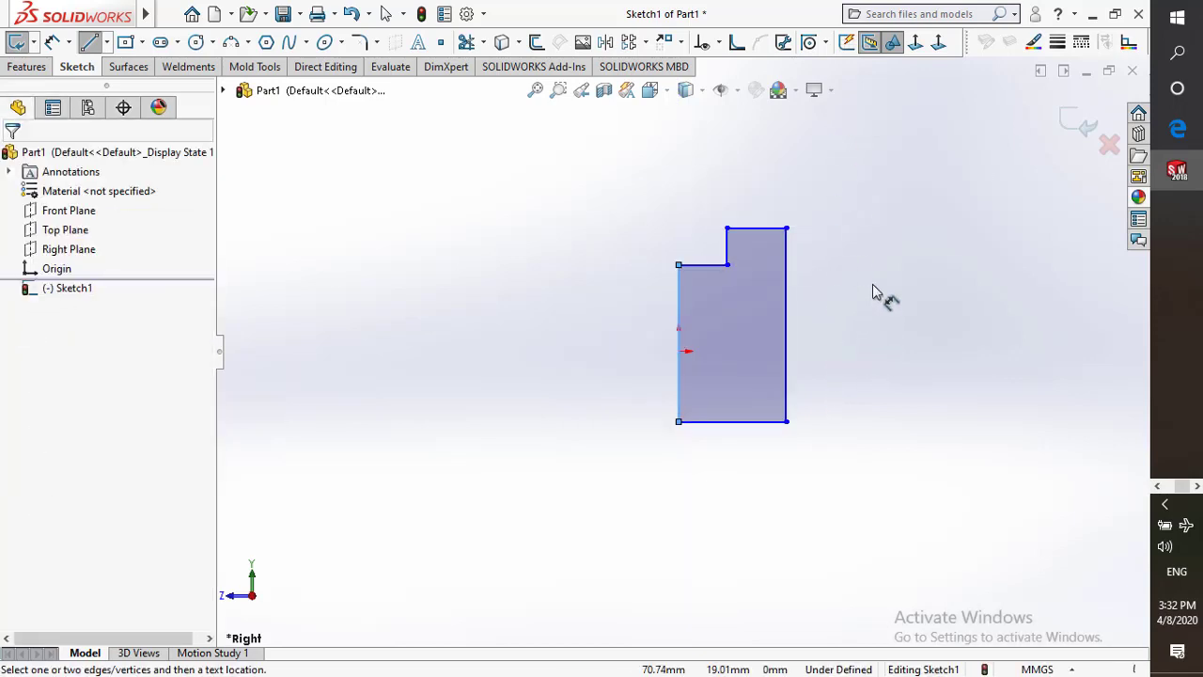
Convert the profile's vertical line through the origin to construction geometry and add a Midpoint relation between it and the origin
left_click(680, 310)
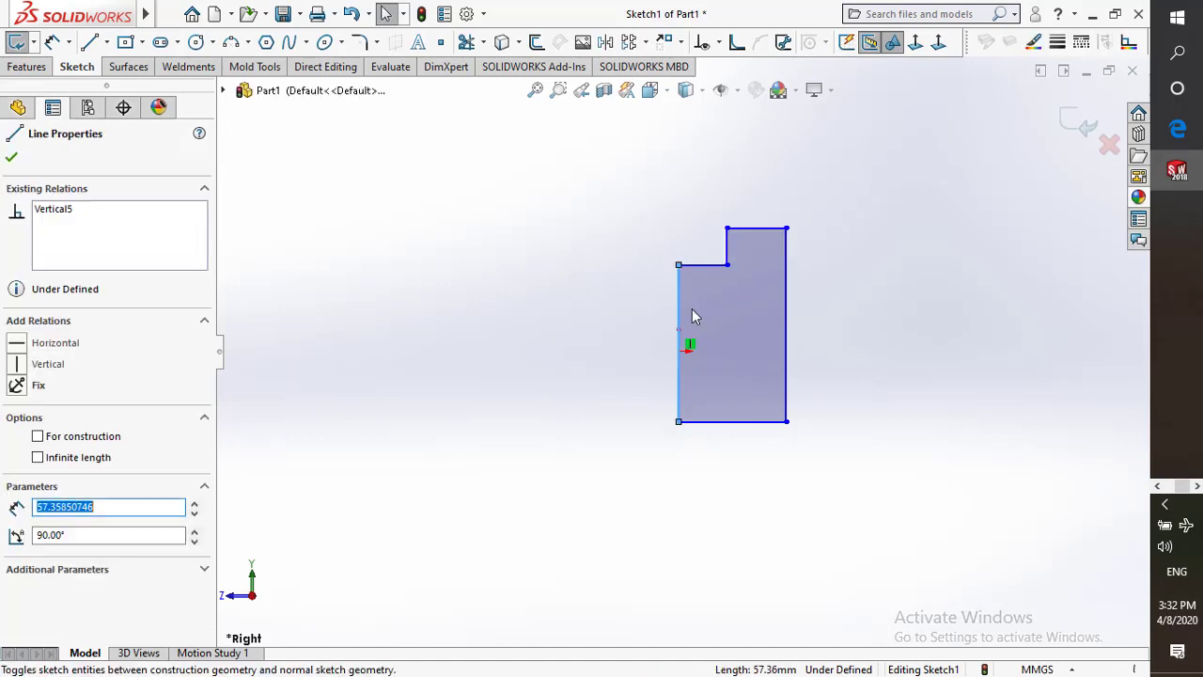
left_click(702, 322)
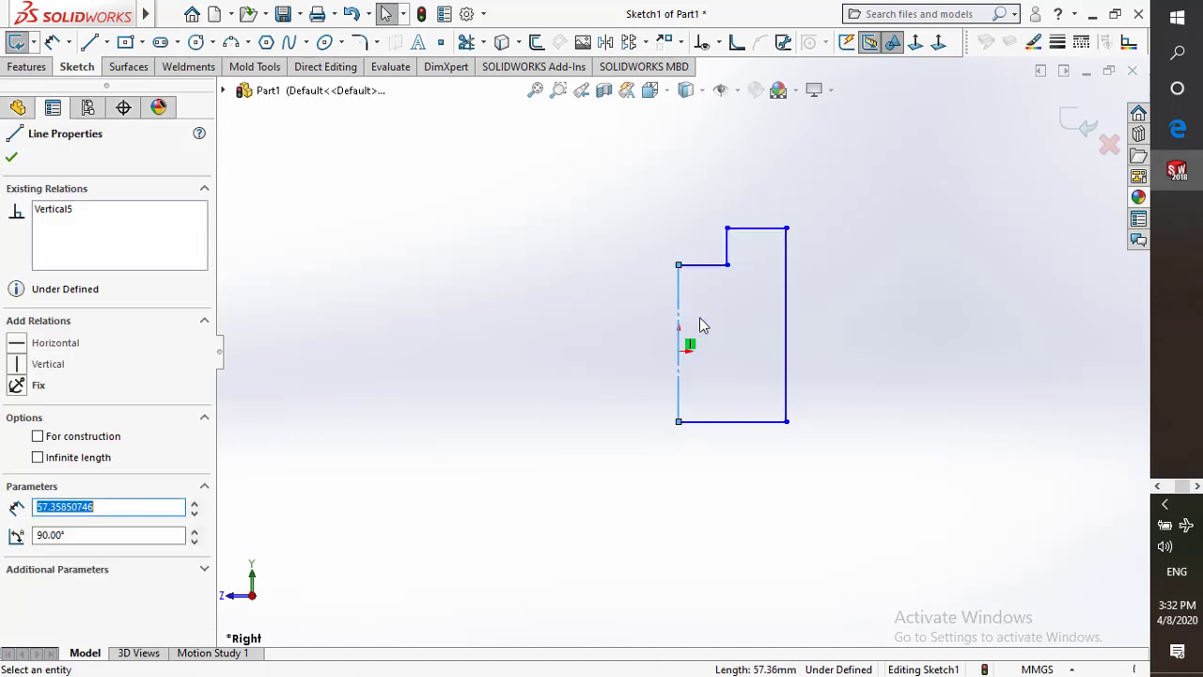
left_click(682, 364)
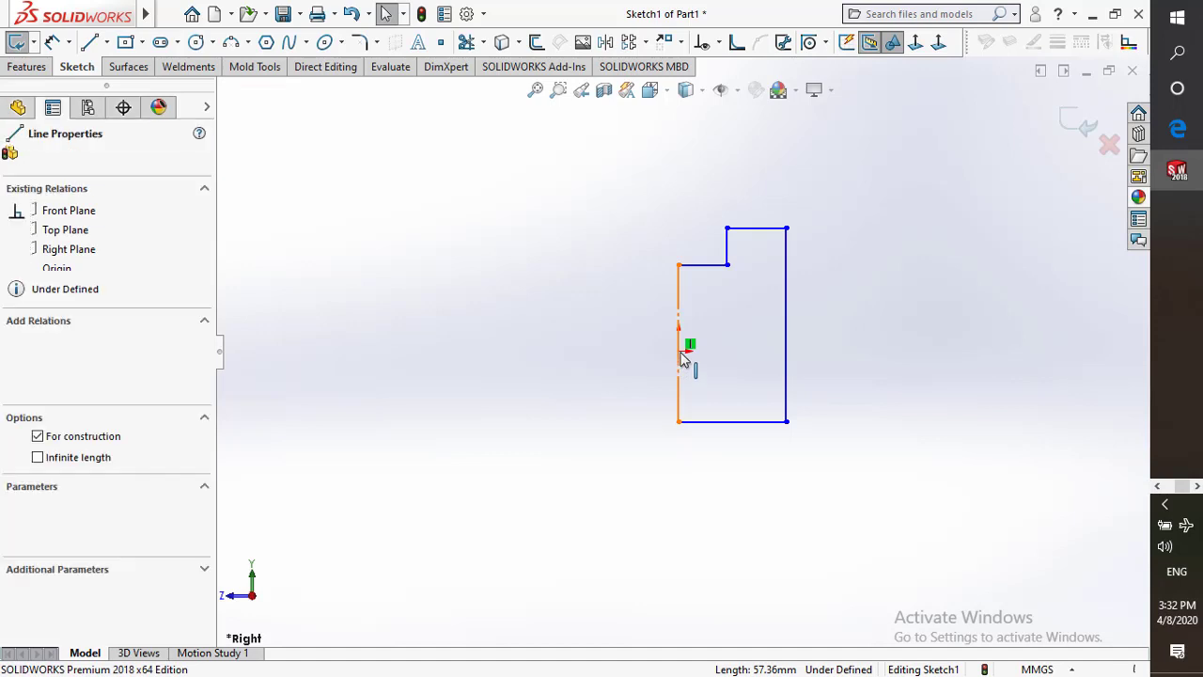
left_click(685, 359)
left_click(679, 353, "ctrl")
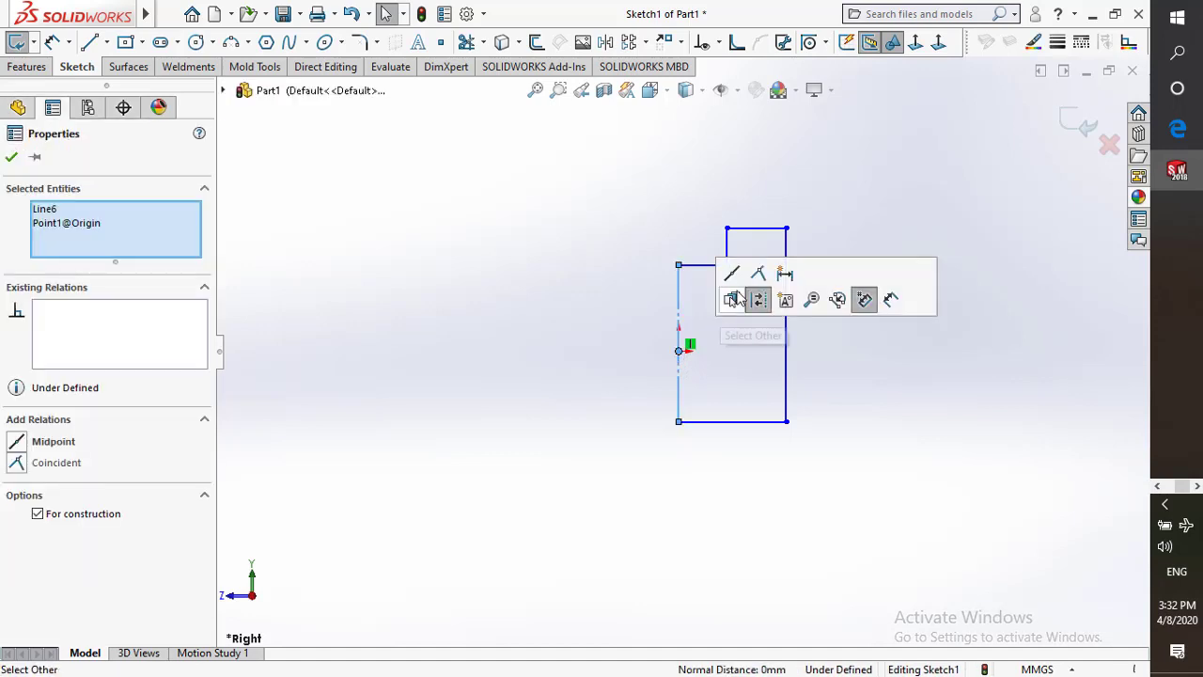
left_click(733, 273)
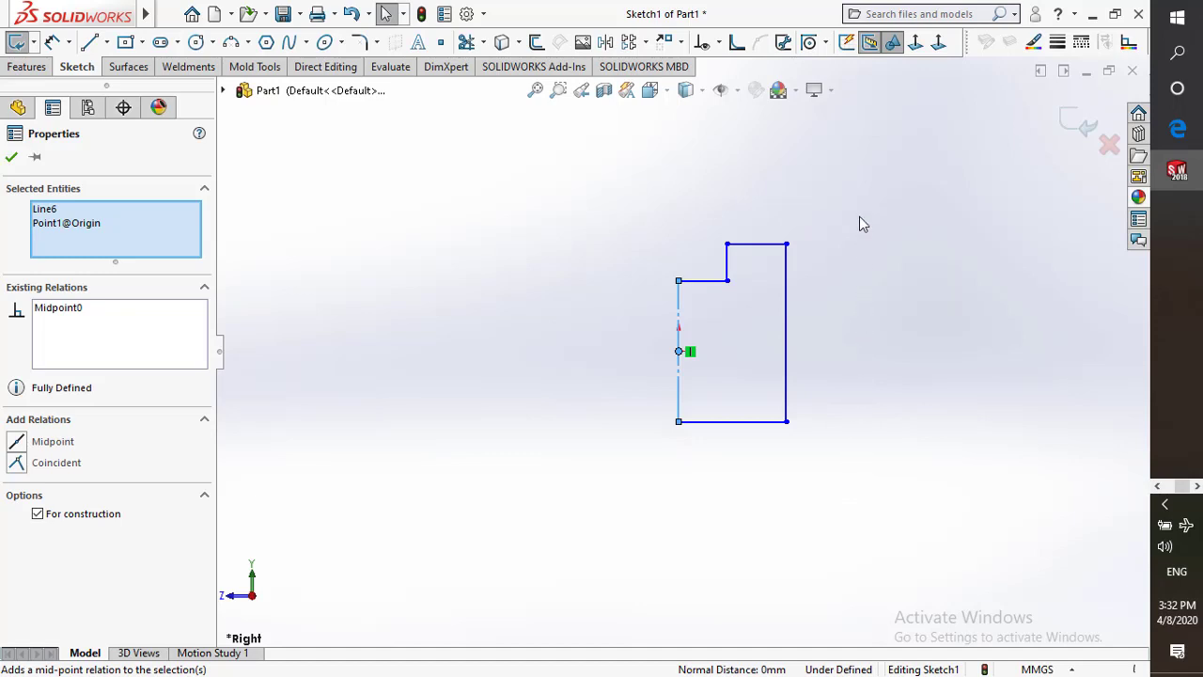
left_click(870, 246)
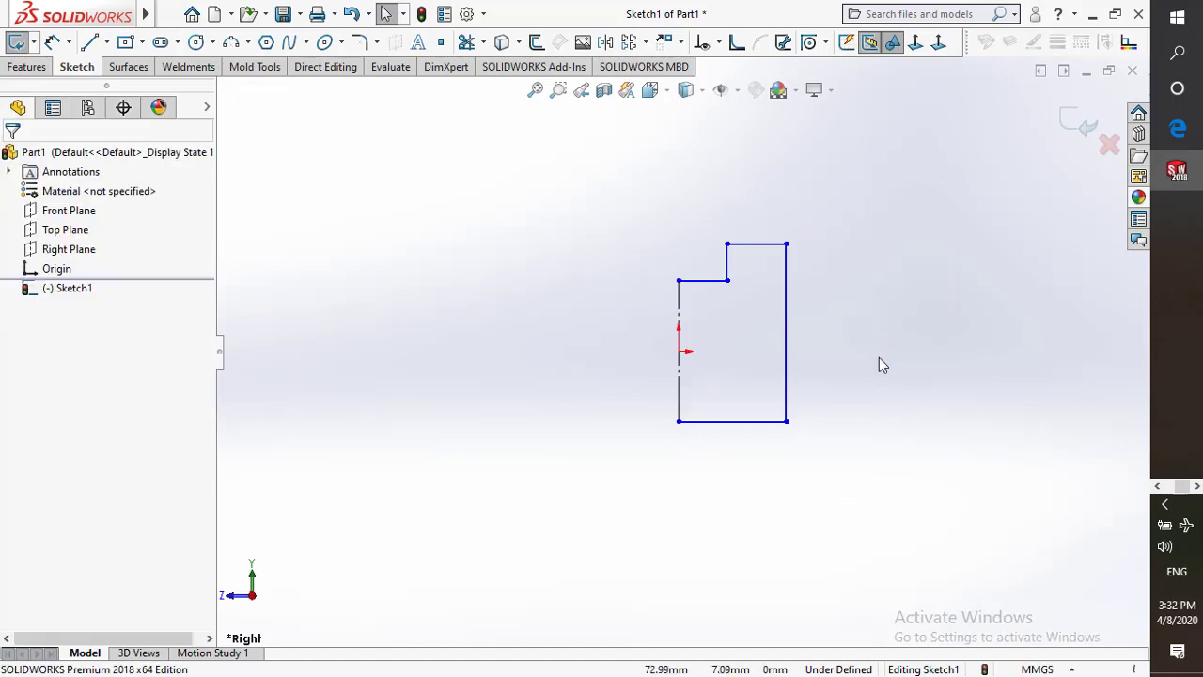
Dimension the profile's full symmetric width across the centerline as 50 mm
right_click_drag(879, 362, 865, 287)
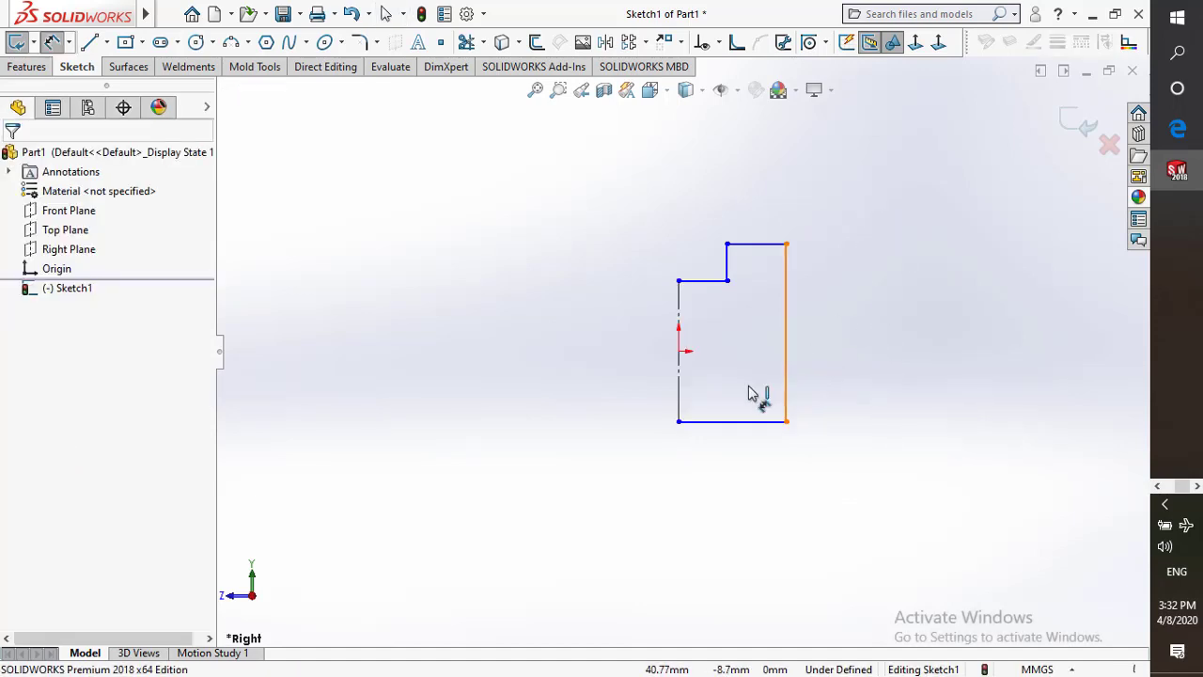
left_click(680, 399)
left_click(680, 399)
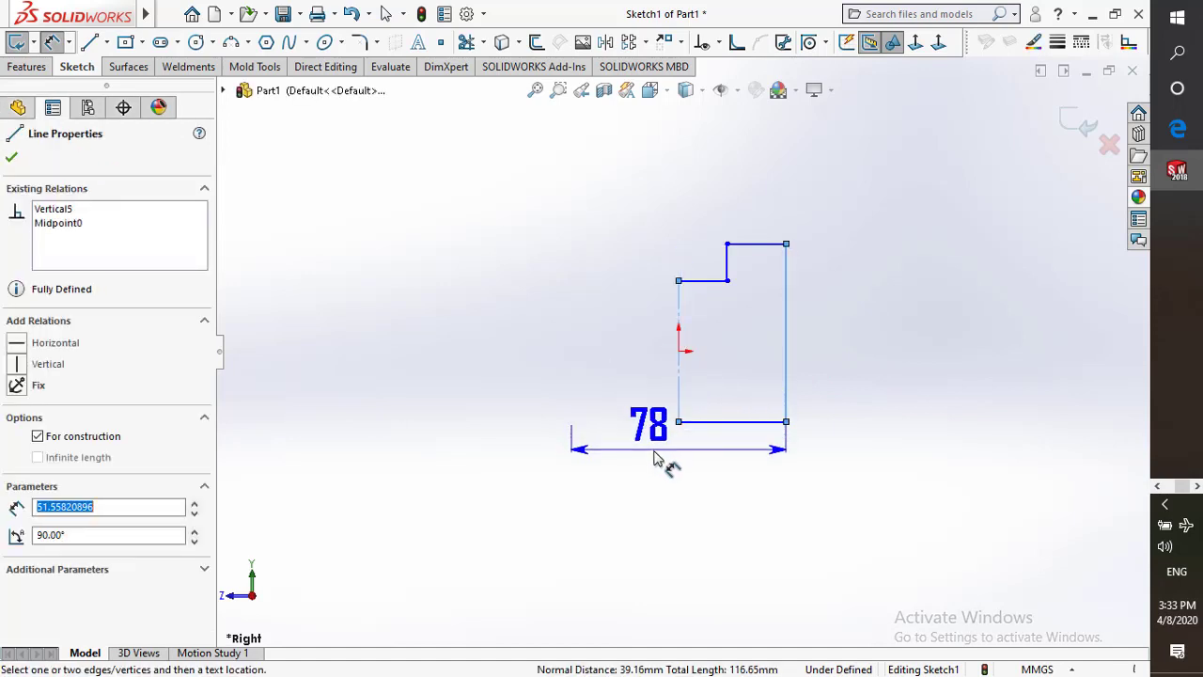
left_click(677, 505)
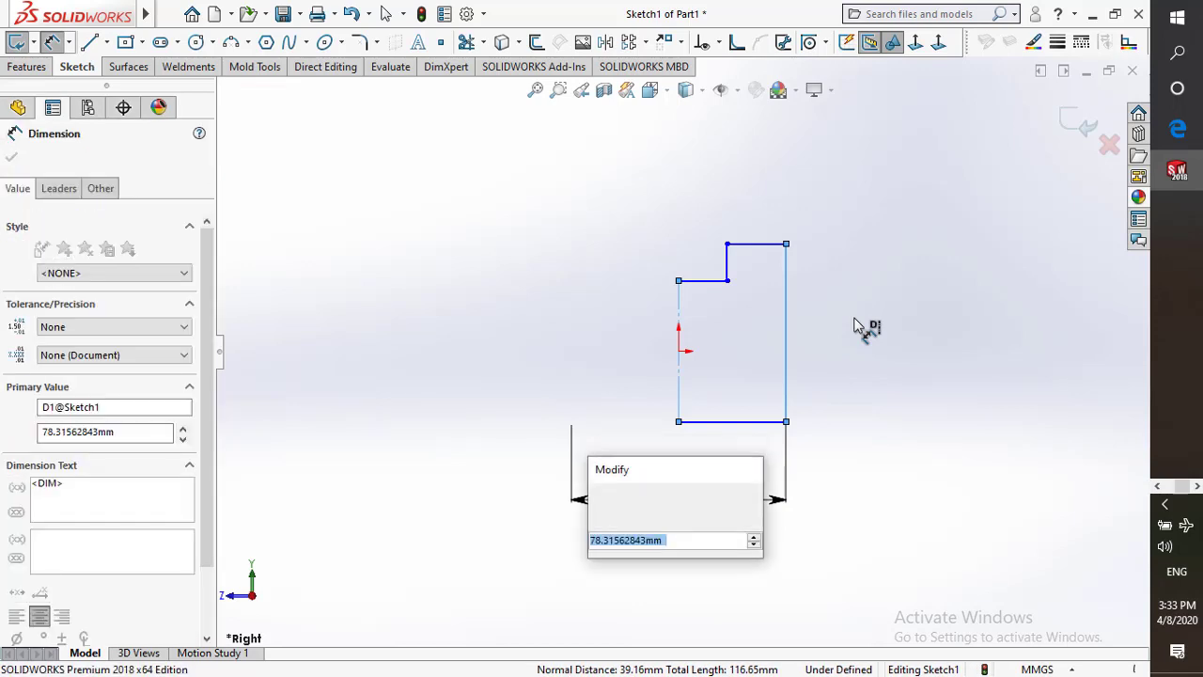
type("50")
key("Return")
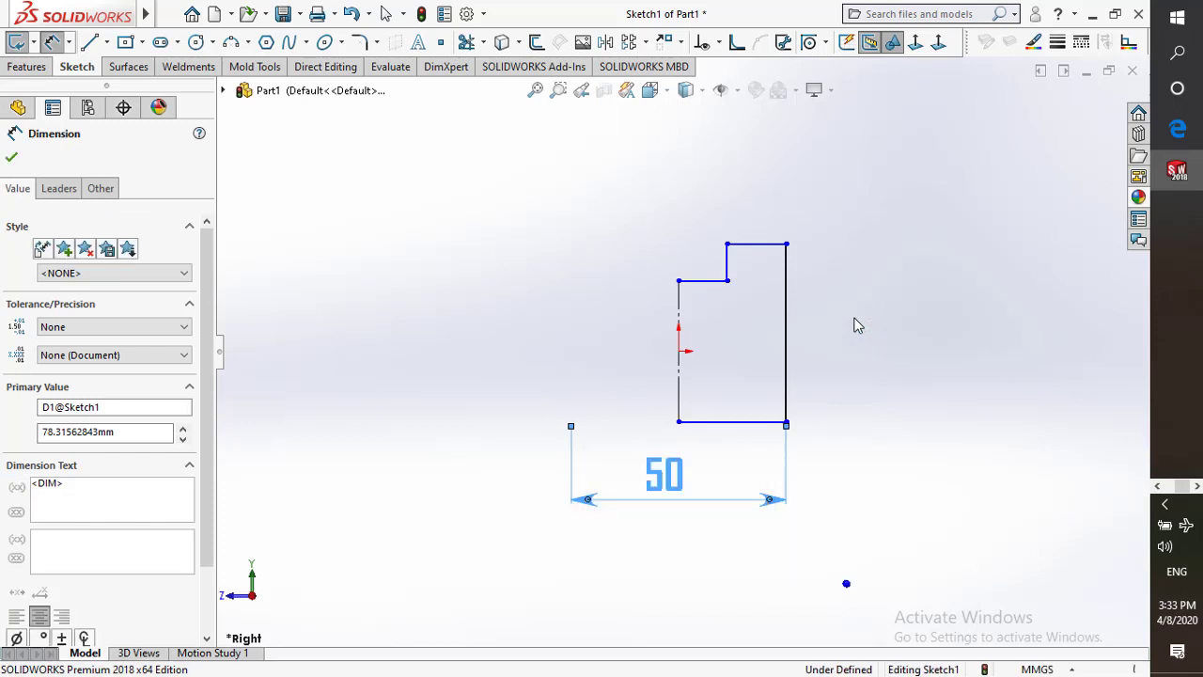
left_click(692, 368)
Draw a circle of 12 mm diameter centered on the origin
right_click_drag(725, 368, 673, 361)
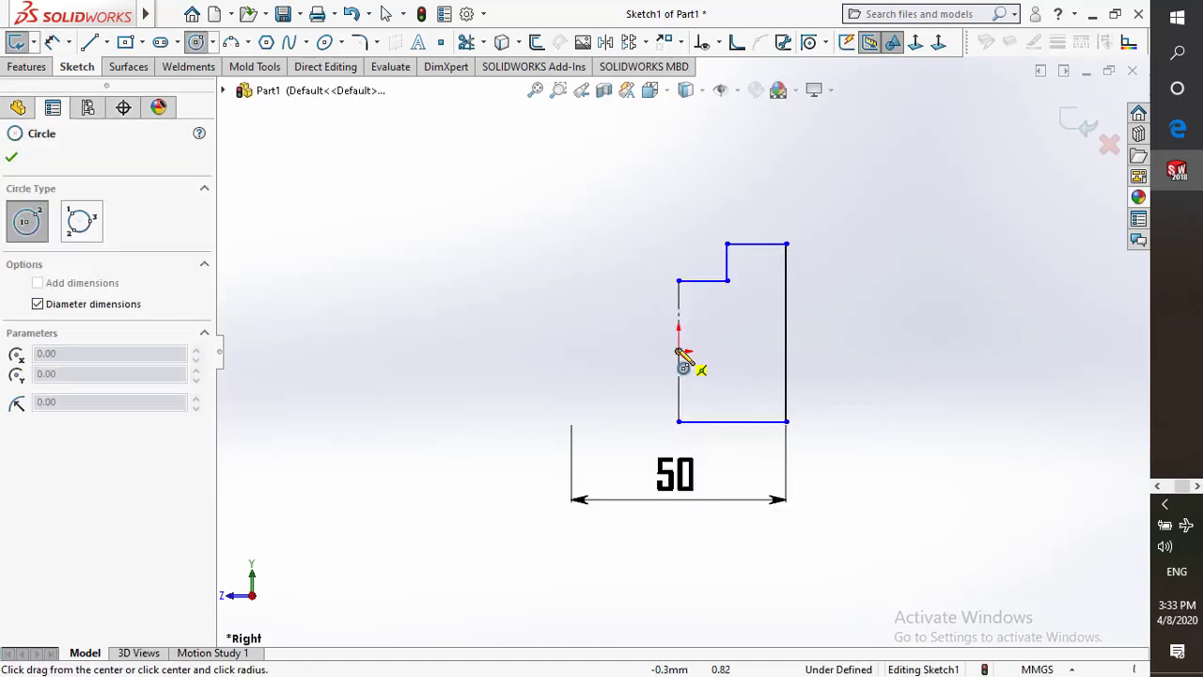
left_click(678, 351)
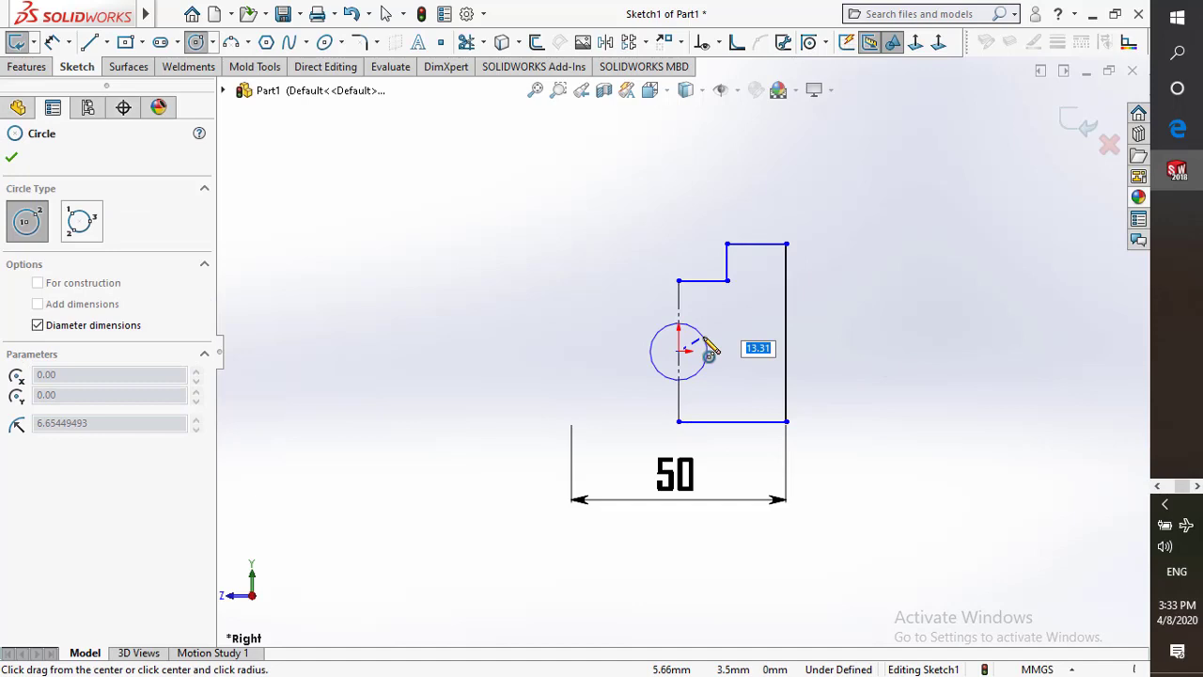
type("12")
key("Return")
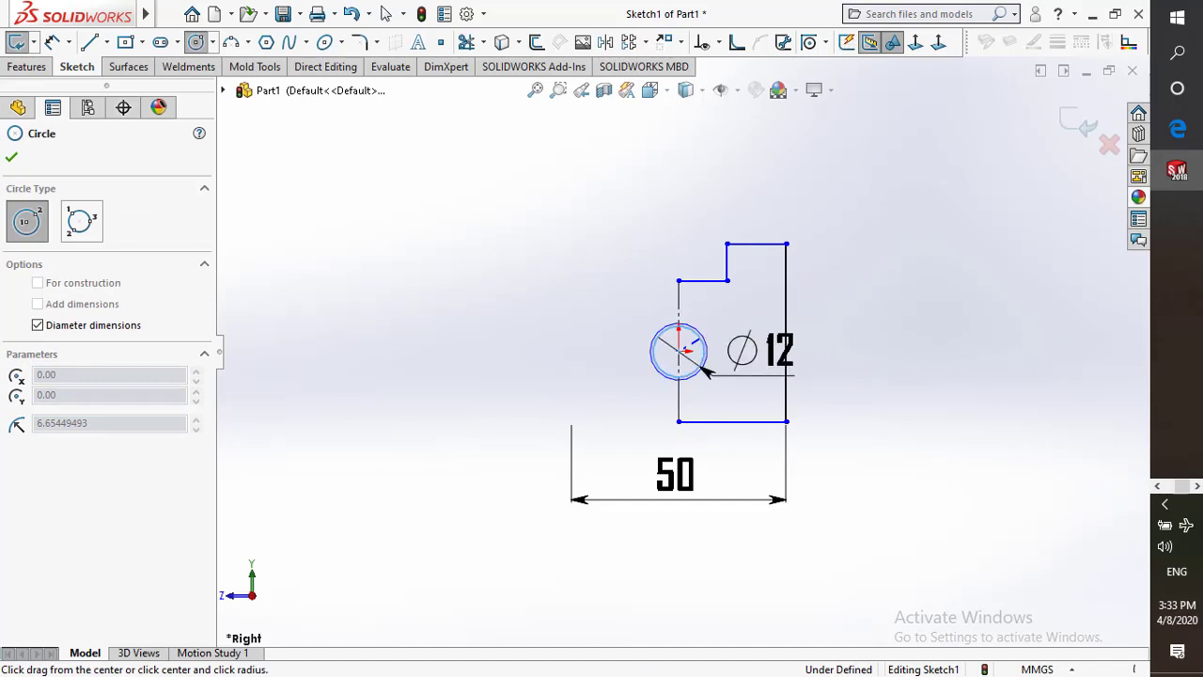
Dimension the distance from the circle's center to the profile's bottom edge as 17 mm
right_click_drag(953, 505, 956, 367)
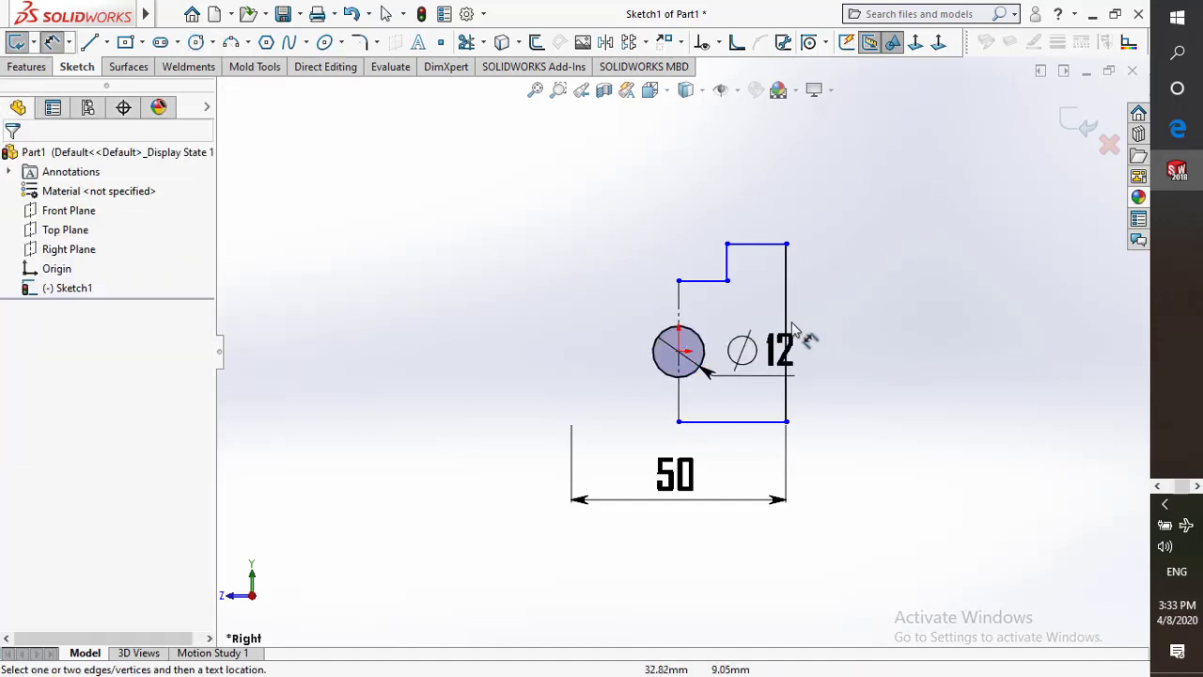
left_click(679, 352)
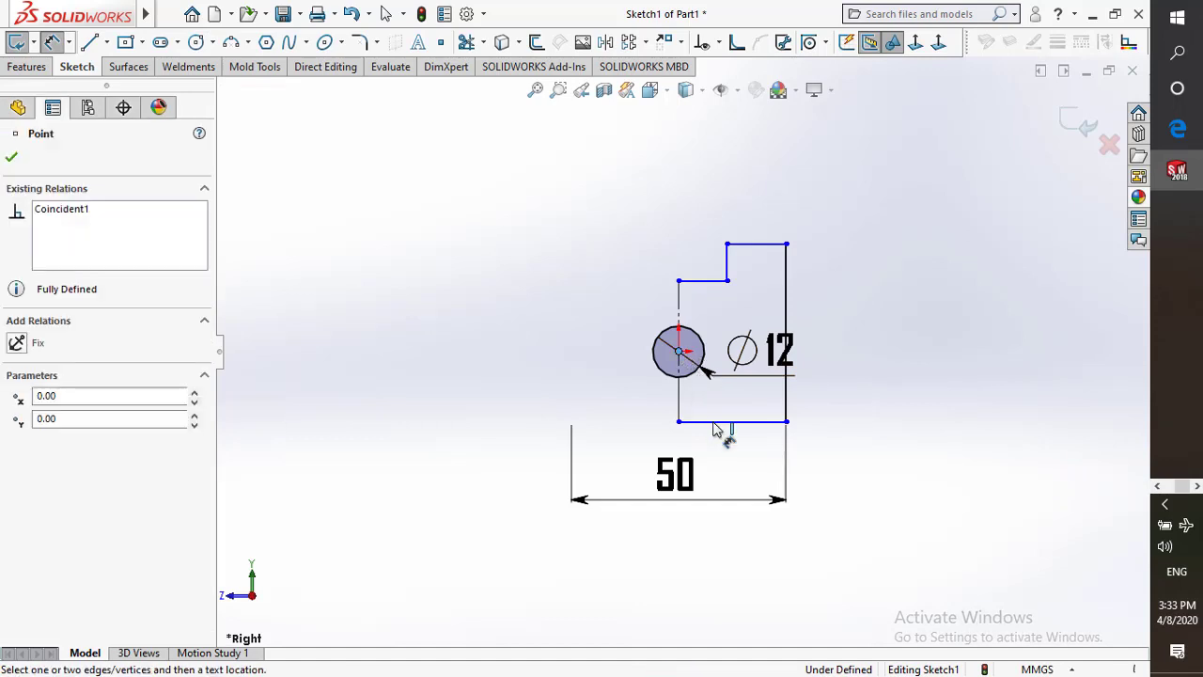
left_click(769, 422)
left_click(893, 413)
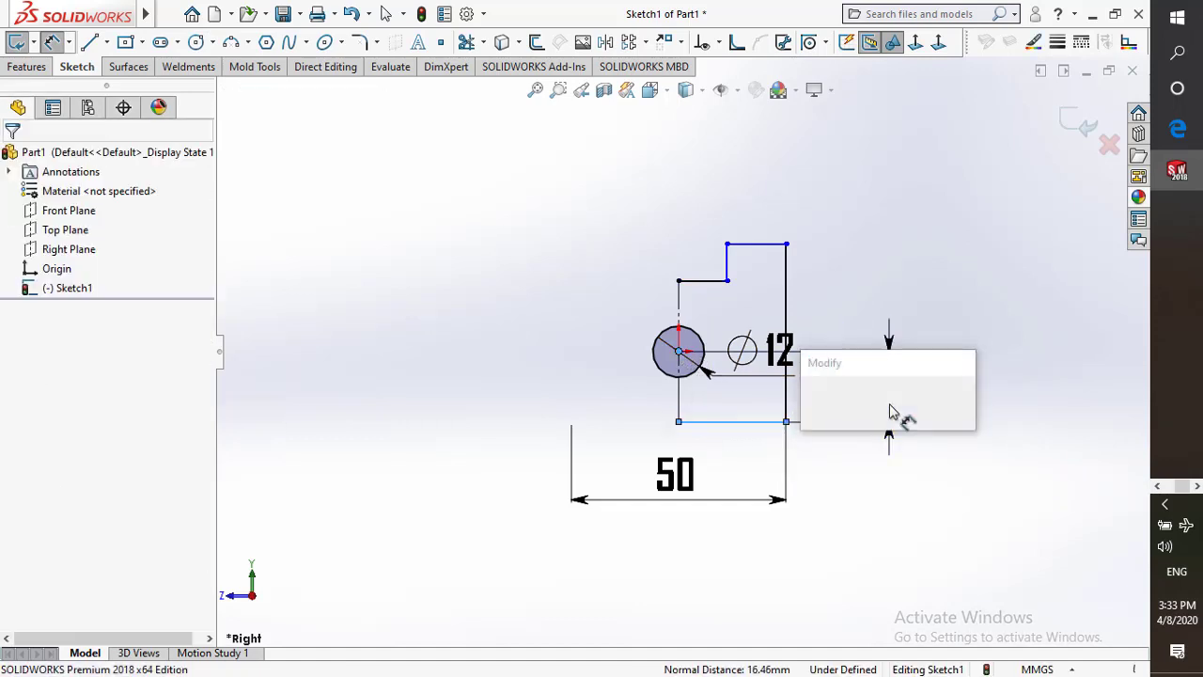
type("8")
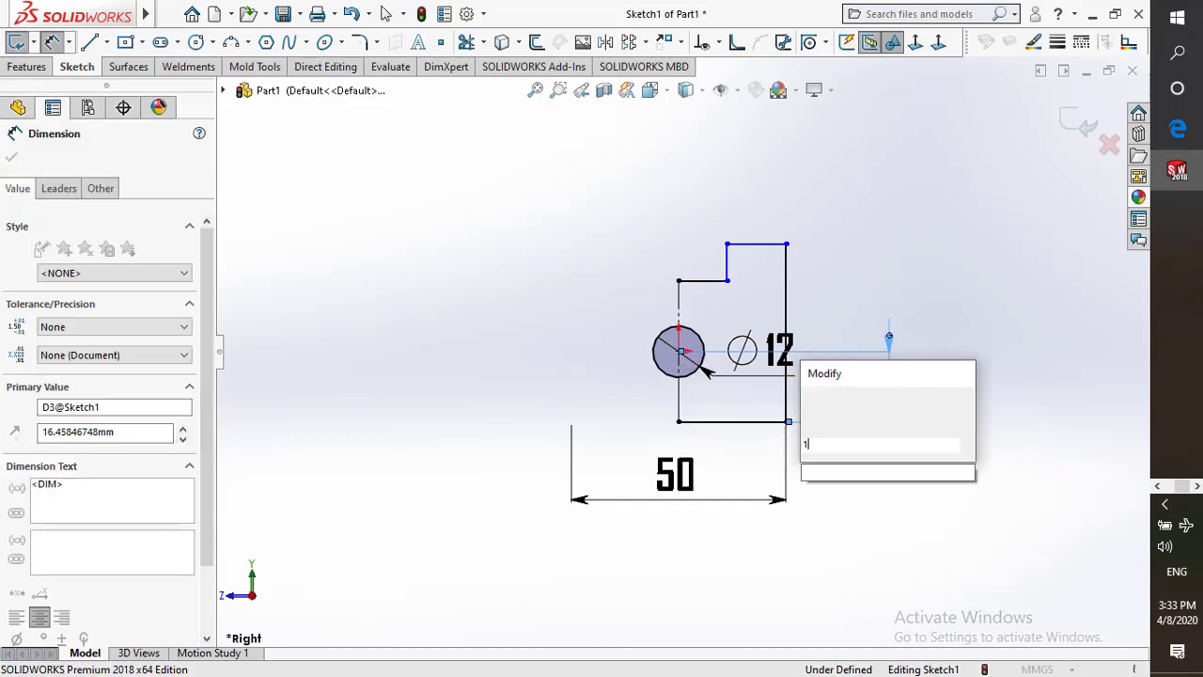
key("Return")
key("Escape")
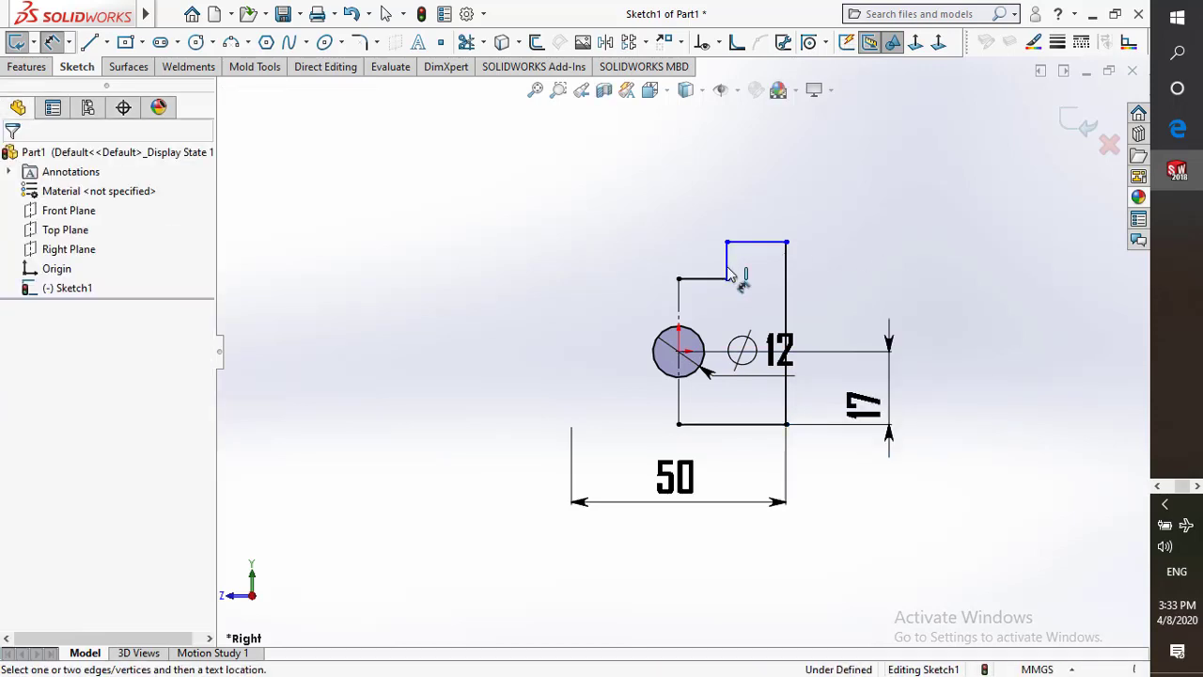
Dimension the height of the profile's short vertical step line
left_click(726, 260)
left_click(856, 266)
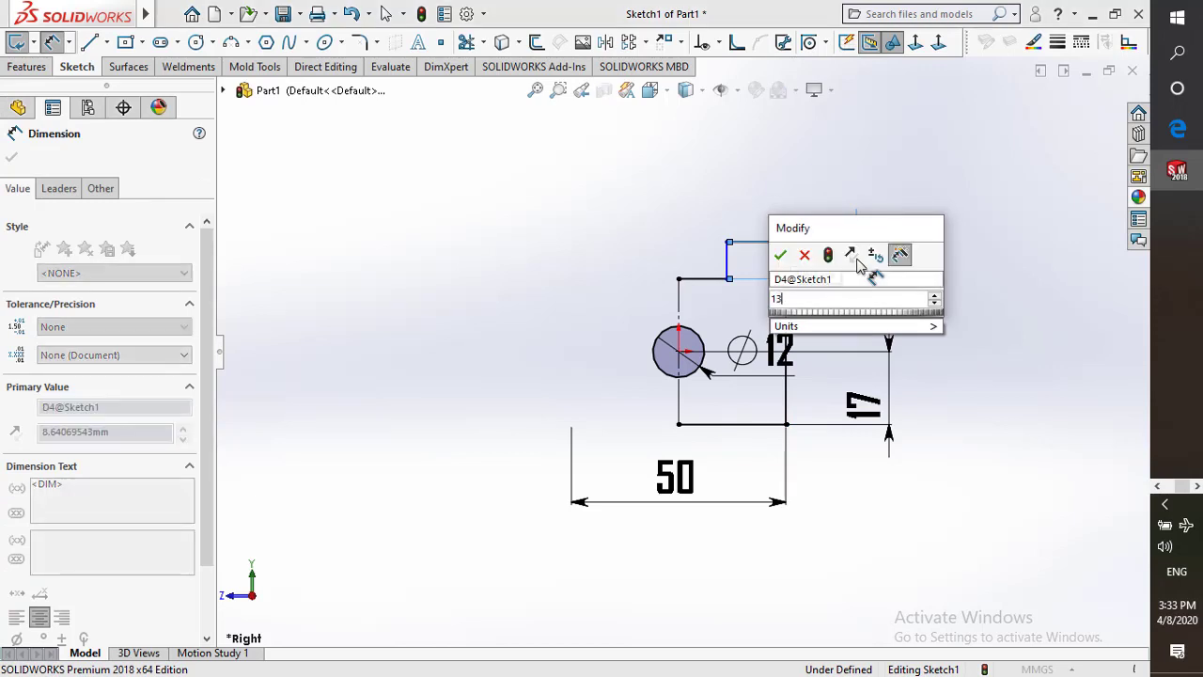
type("1")
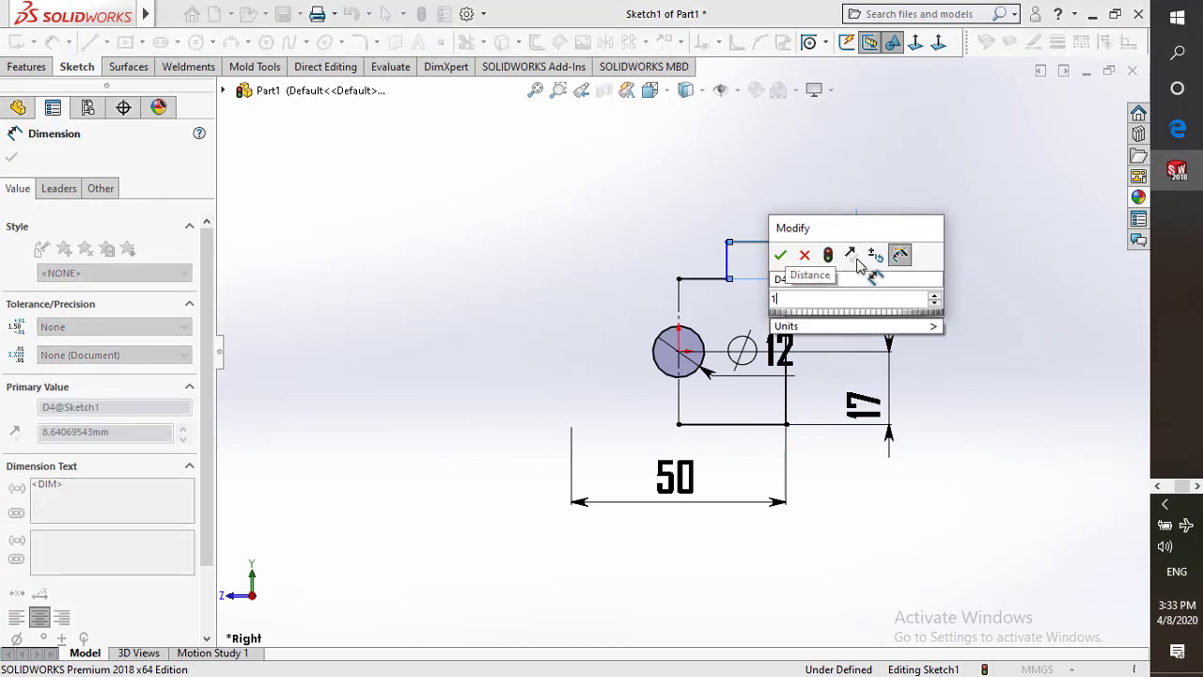
type("0")
key("Return")
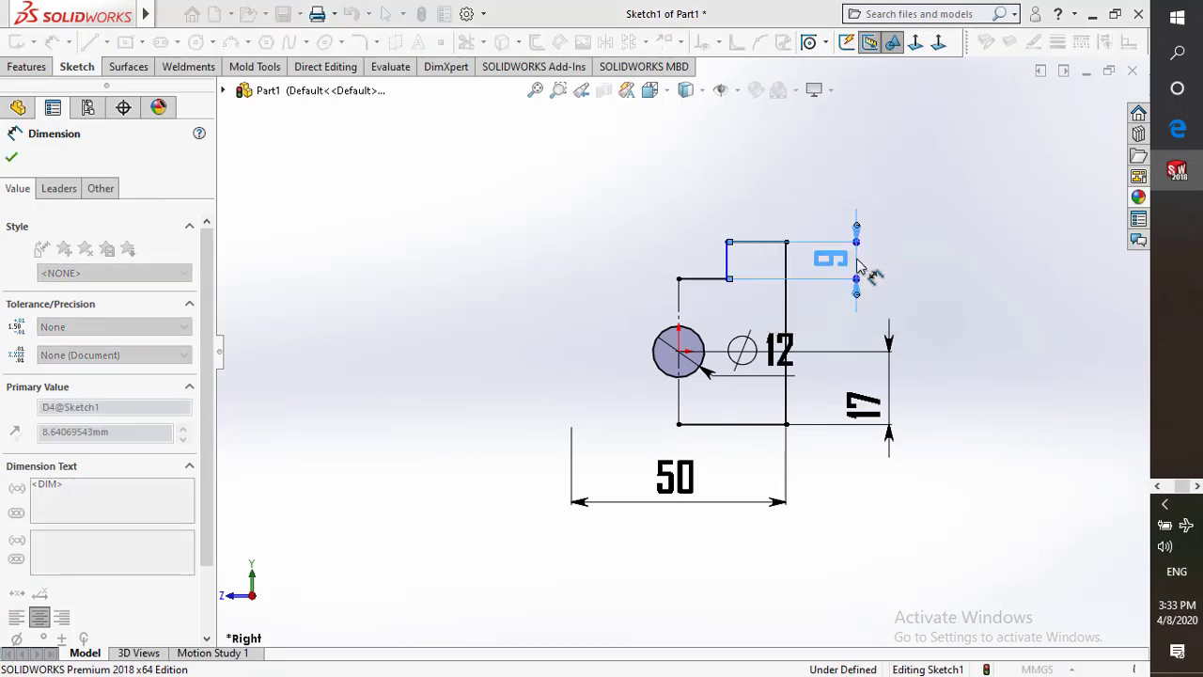
Set the step line's height to 15 mm and dimension the width of the profile's uppermost horizontal edge as 13 mm
key("Escape")
left_click(771, 216)
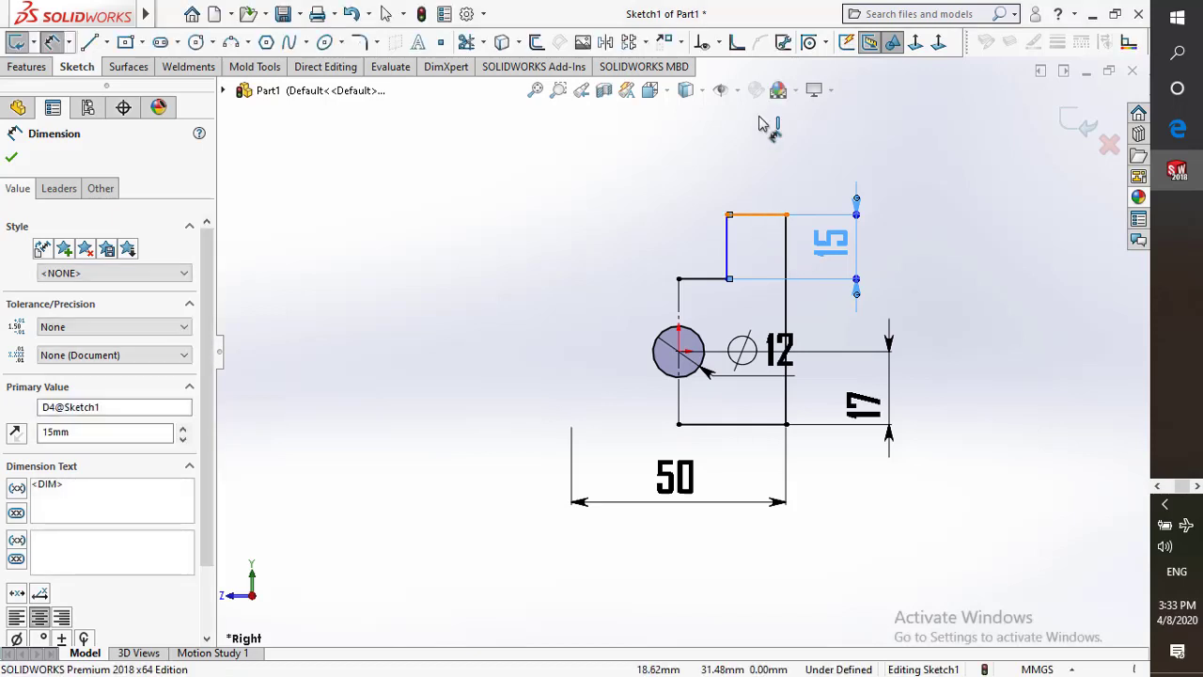
key("d")
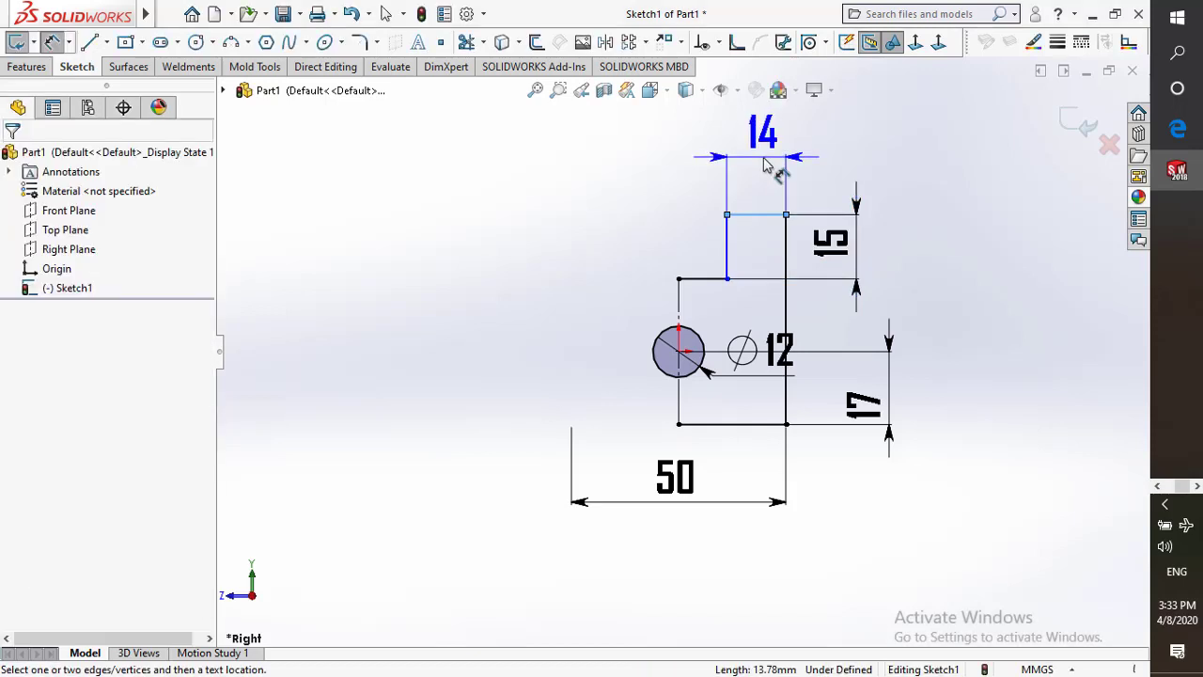
left_click(987, 222)
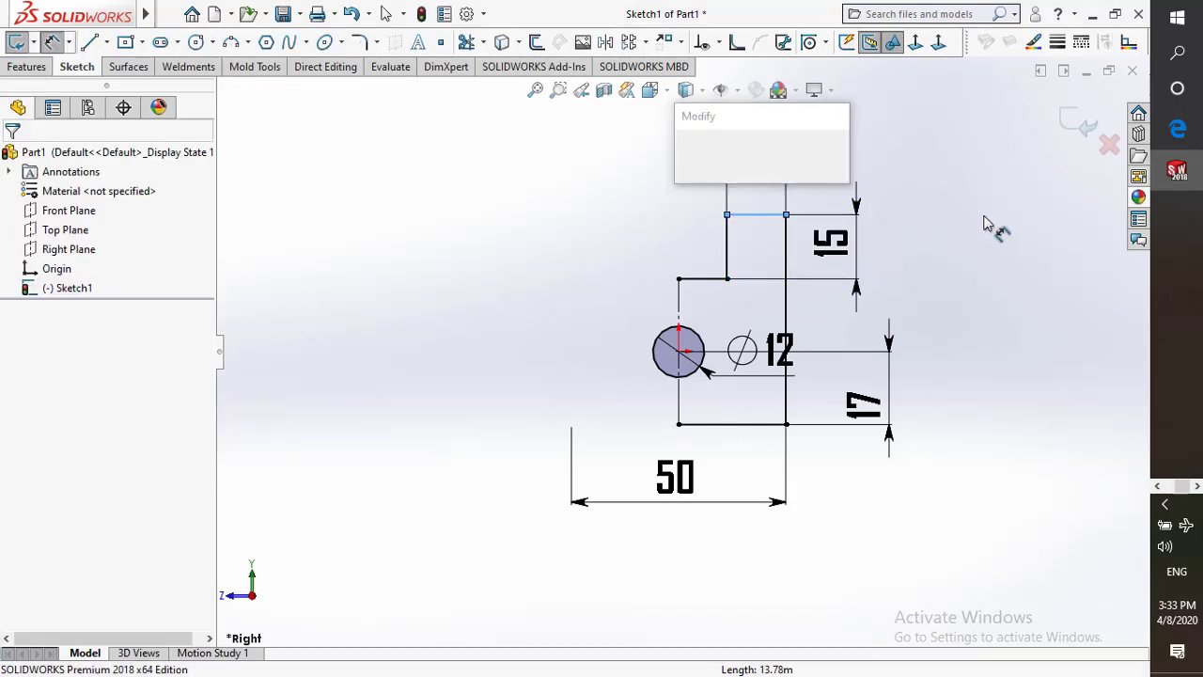
type("13")
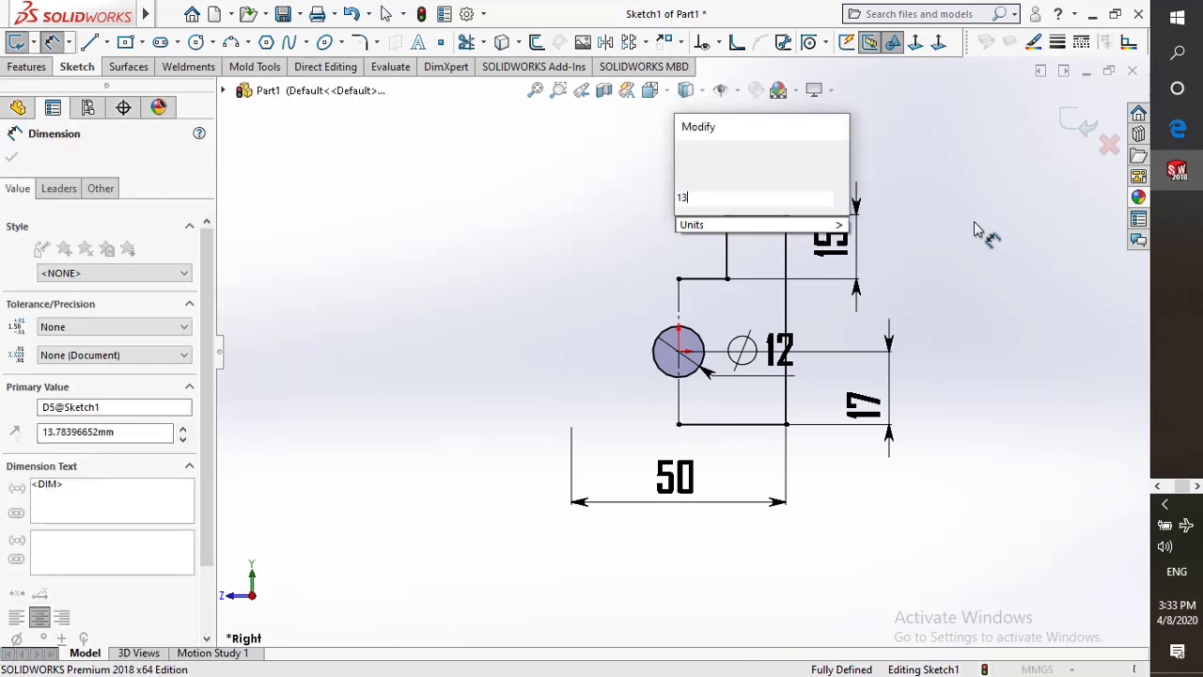
key("Return")
left_click(1029, 268)
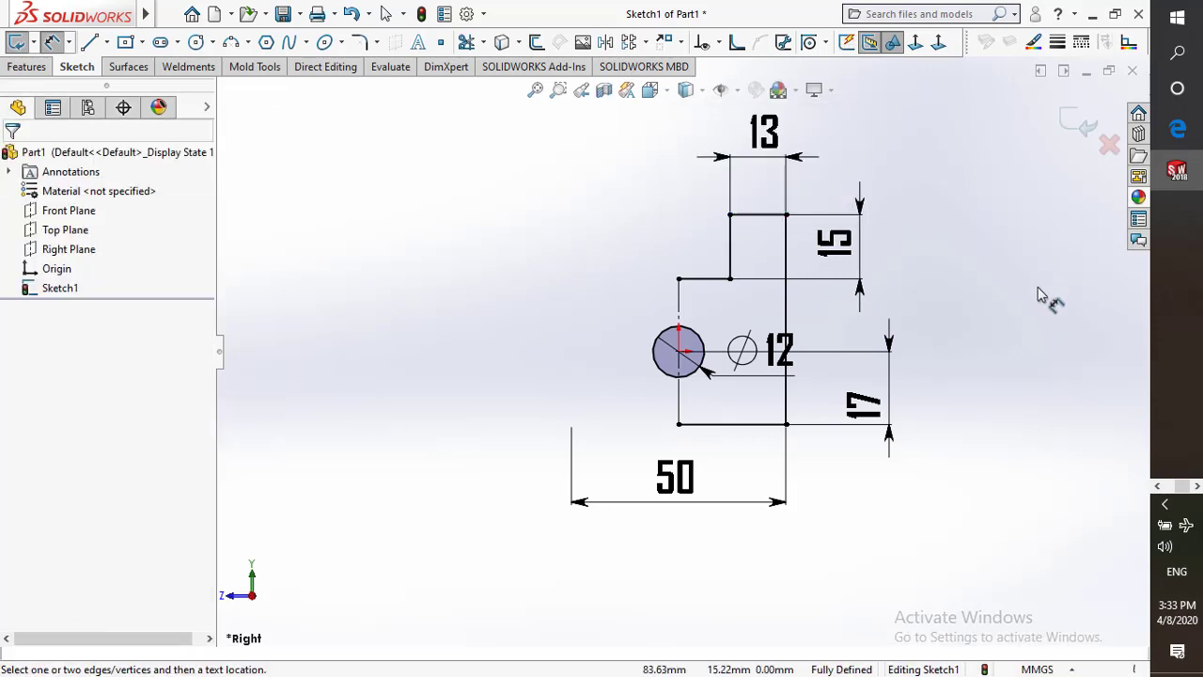
Check block 2's overall height in the exercise PDF, and measure the profile's long outer vertical edge in SOLIDWORKS for comparison
mouse_move(1189, 130)
left_click(1059, 136)
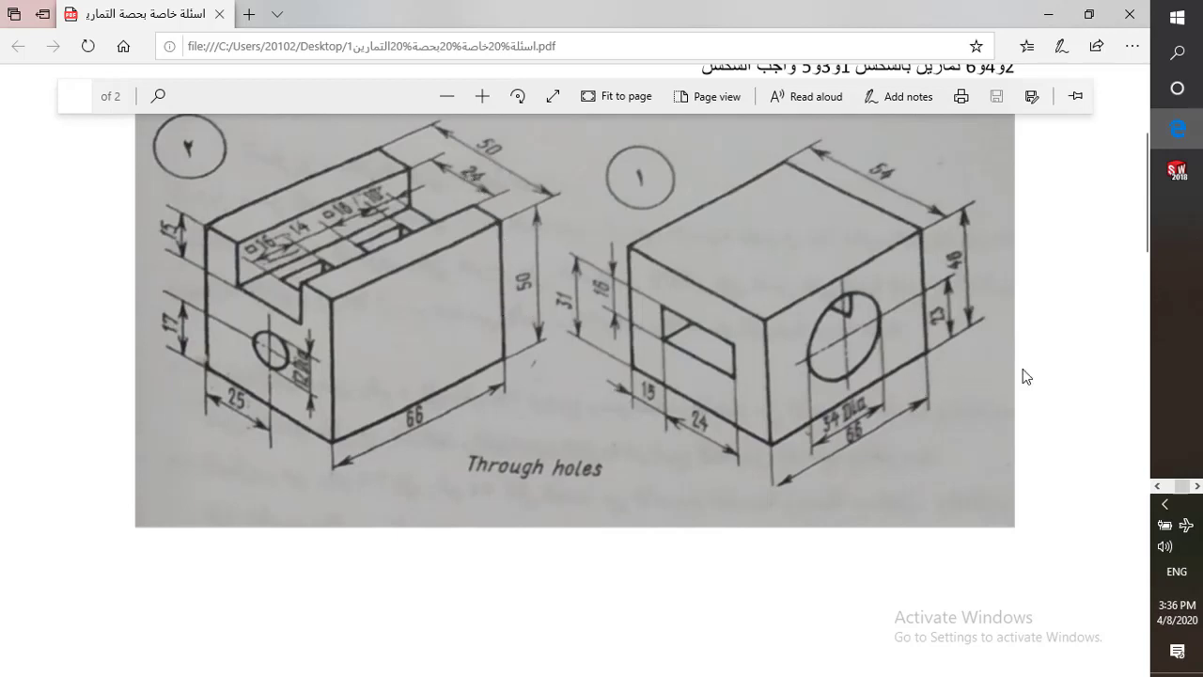
left_click(1178, 170)
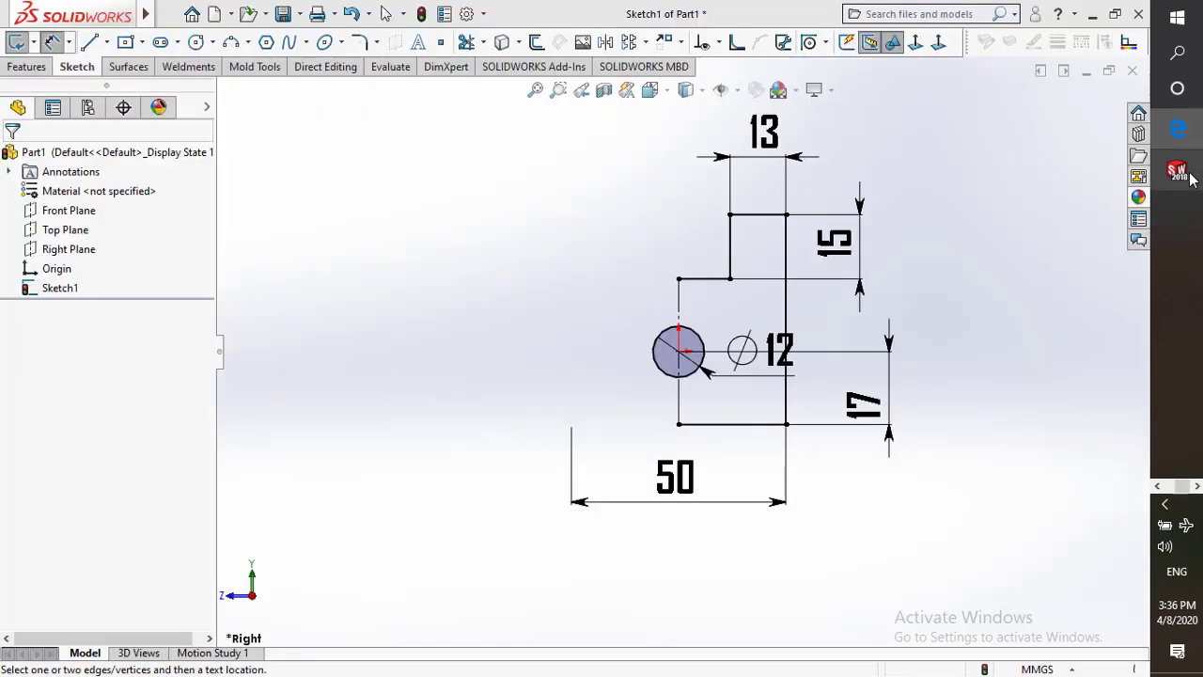
left_click(788, 320)
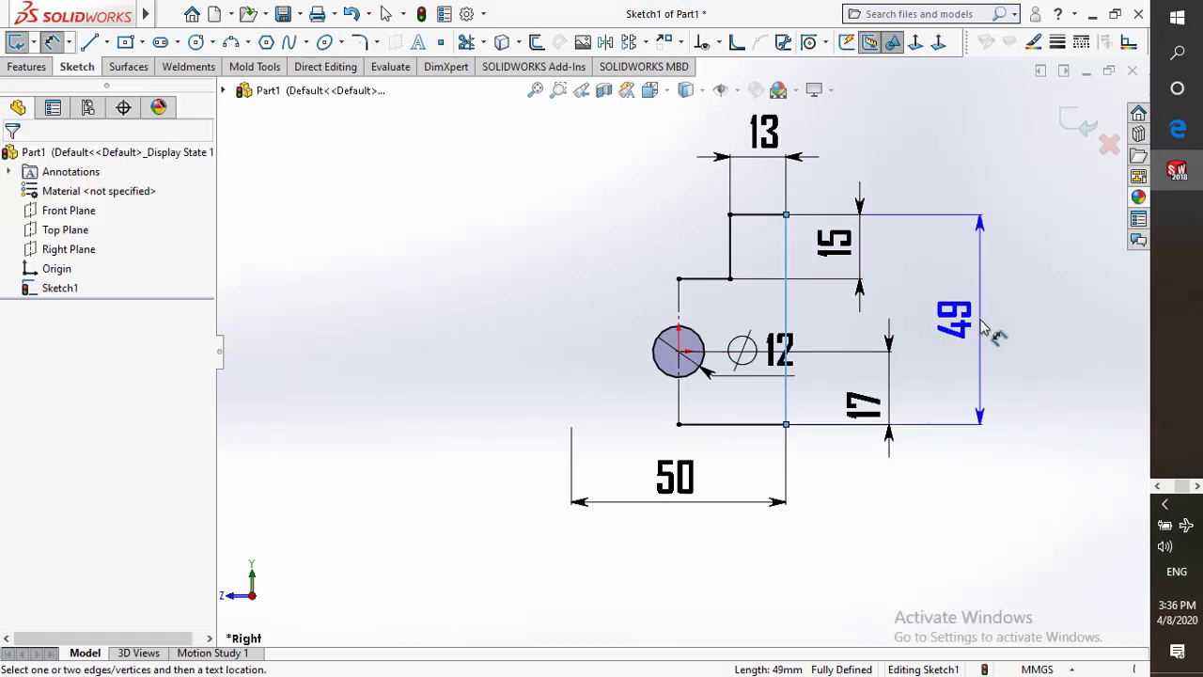
left_click(983, 327)
left_click(736, 253)
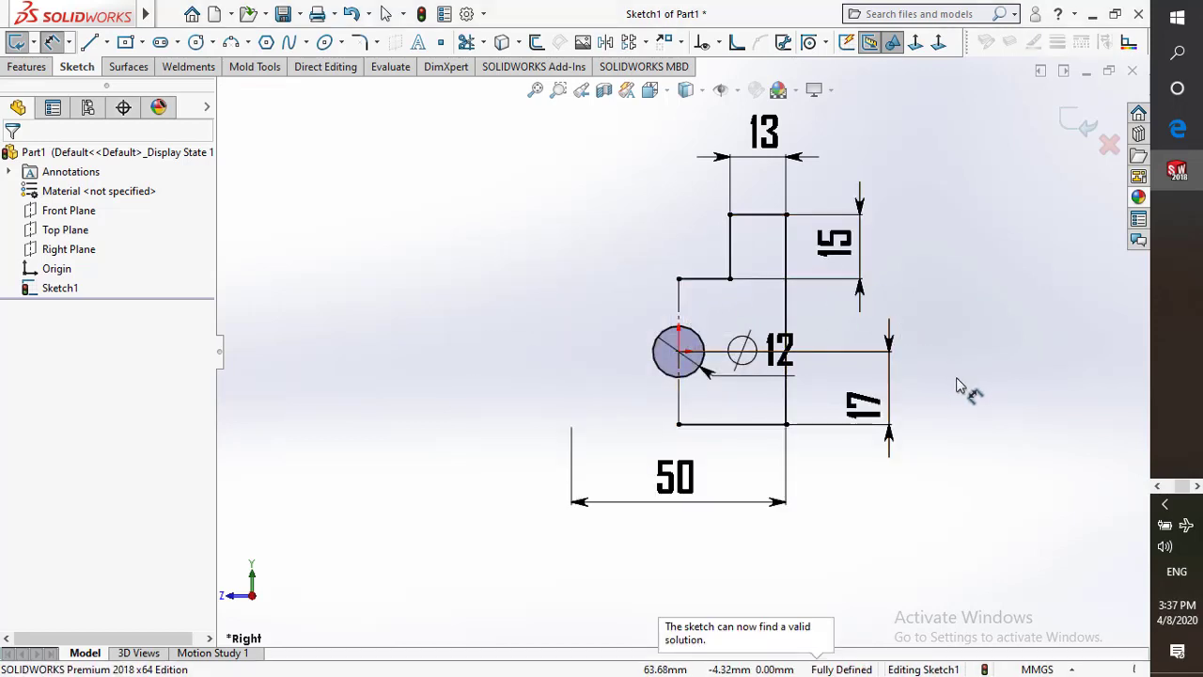
right_click_drag(962, 404, 959, 303)
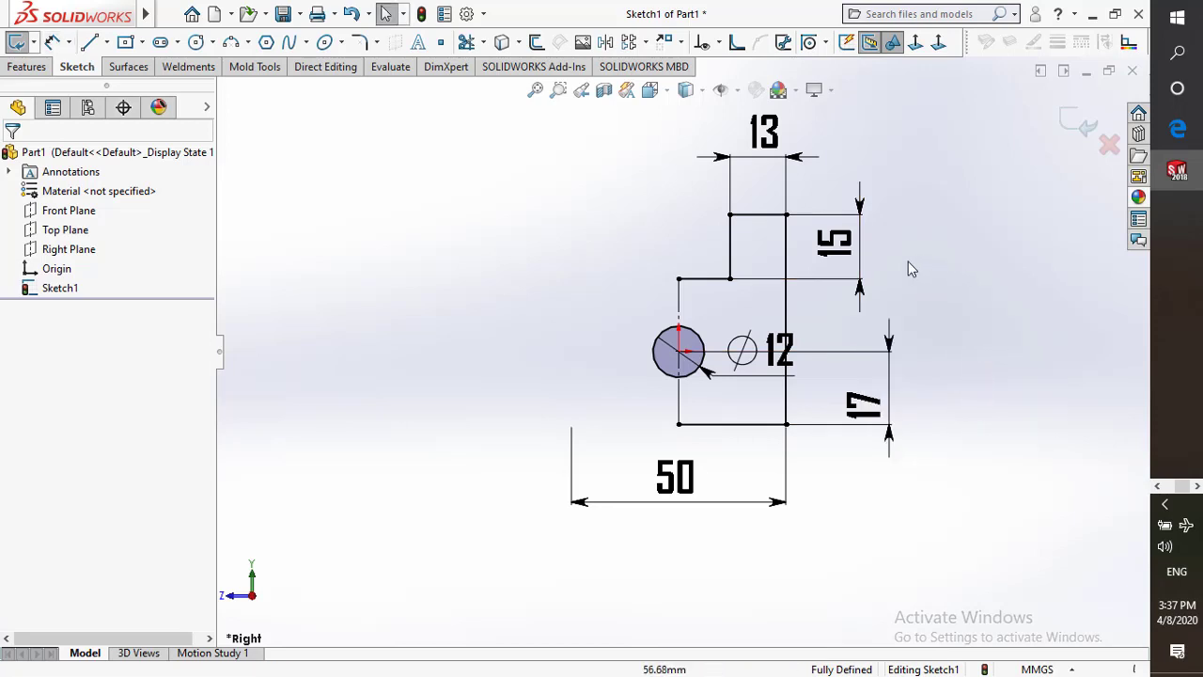
Set the height dimension of the profile's step to 16 mm
double_click(852, 267)
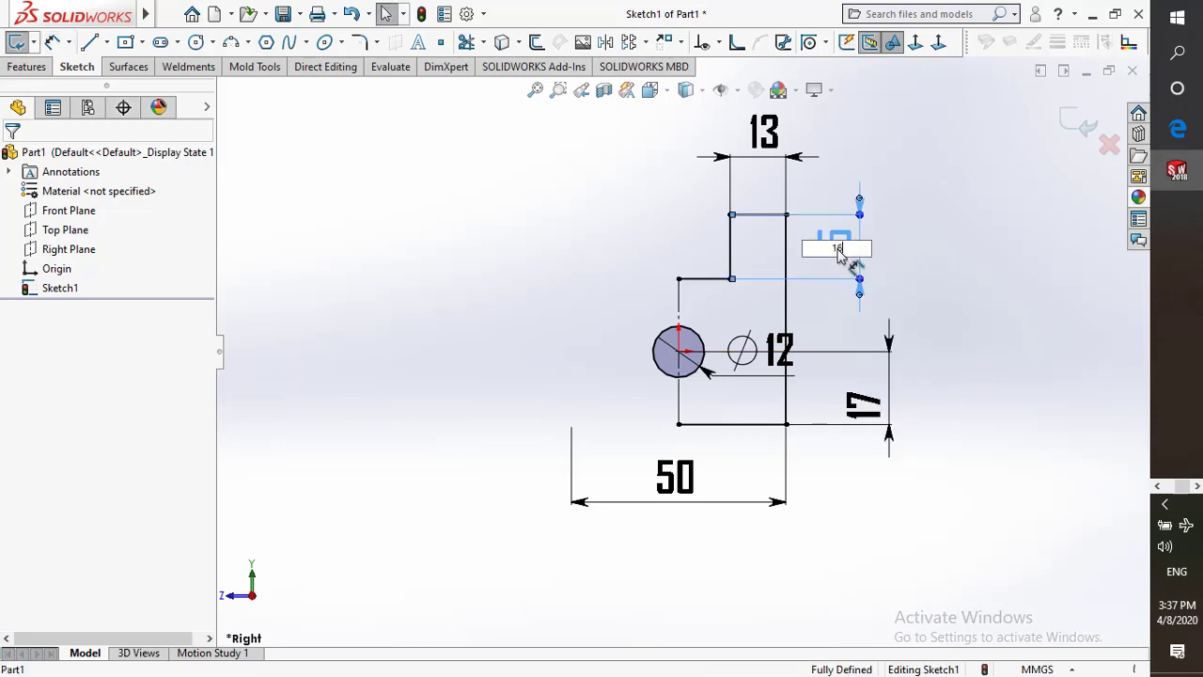
type("16")
key("Return")
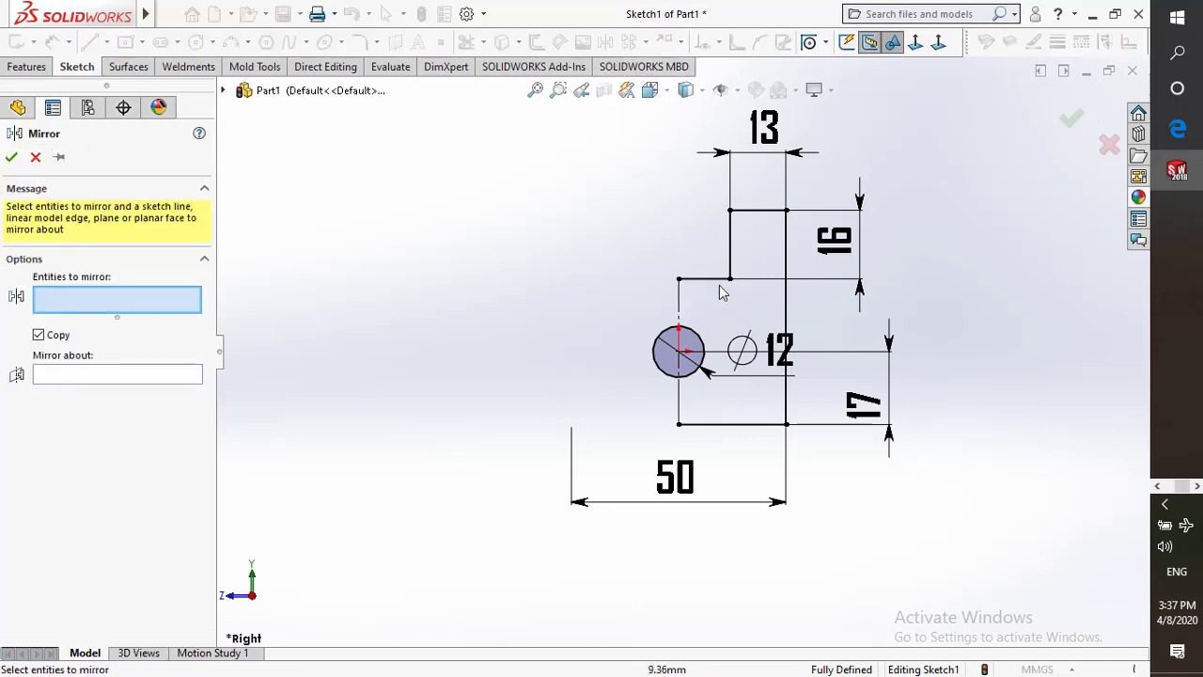
Mirror the five solid lines of the half-profile about the vertical centerline through the origin, keeping the originals
left_click(720, 278)
left_click(730, 246)
left_click(749, 216)
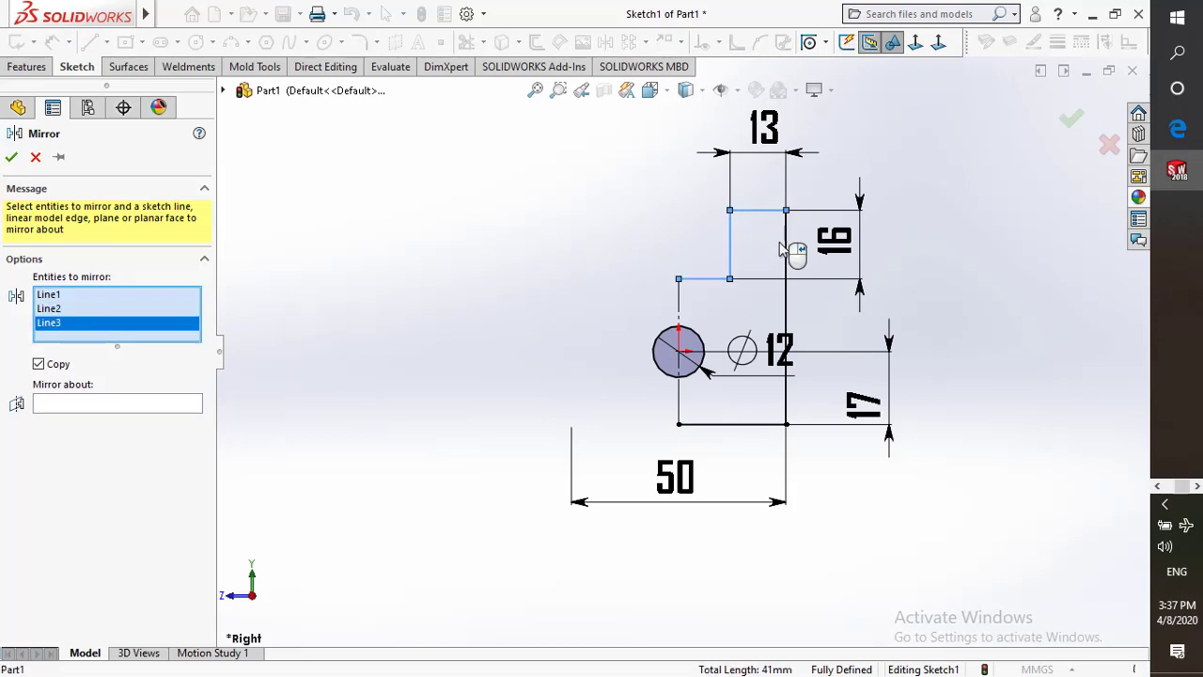
left_click(786, 331)
left_click(749, 427)
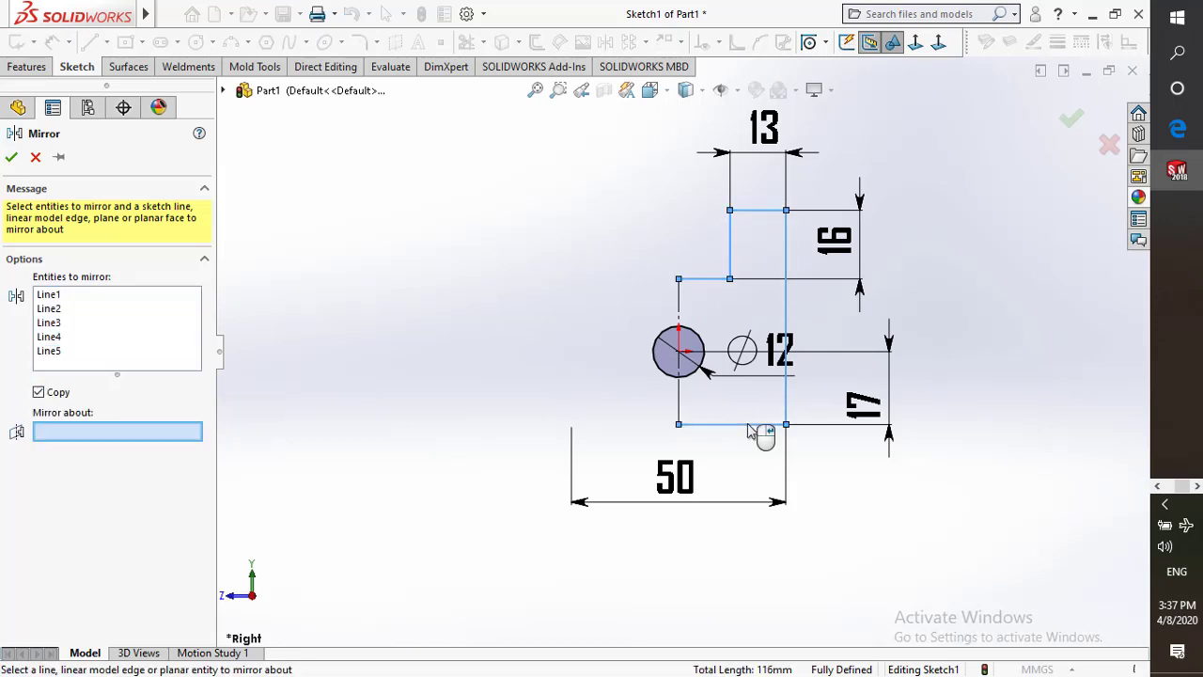
left_click(681, 404)
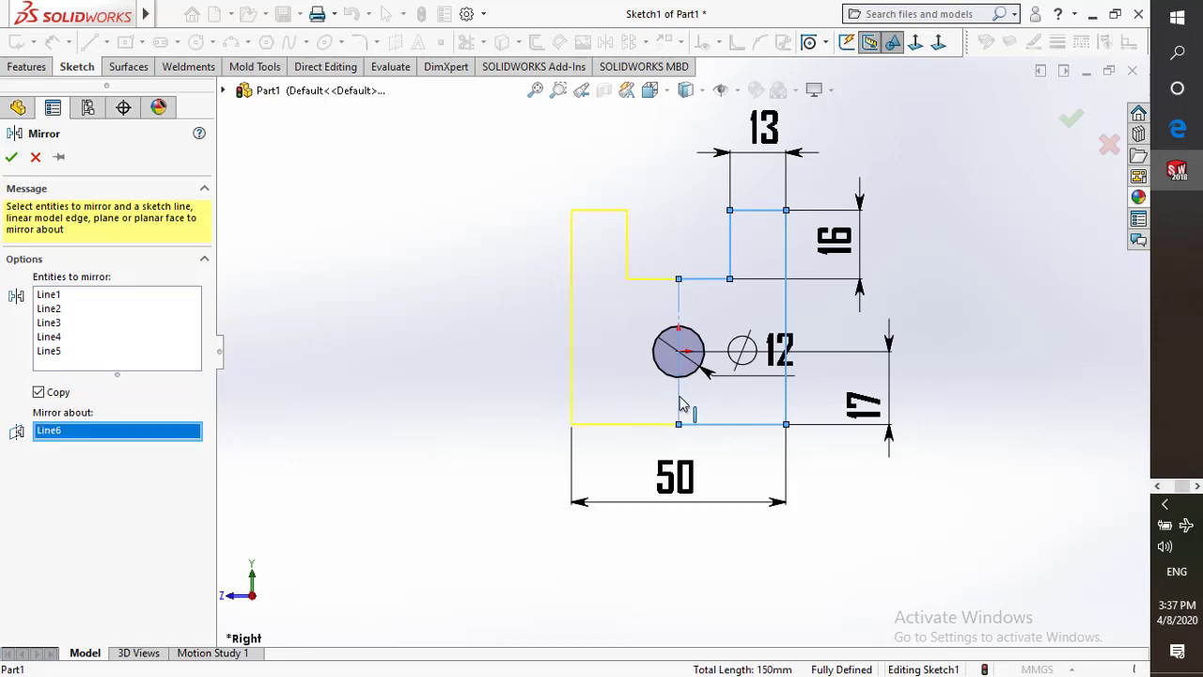
right_click(684, 405)
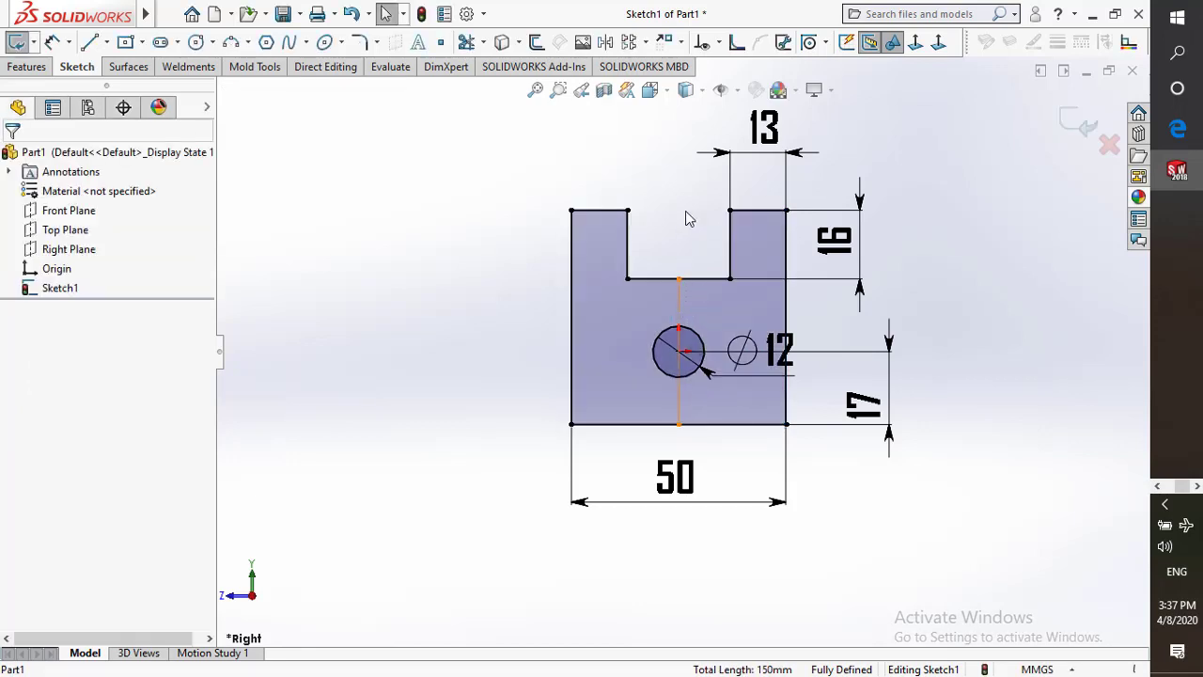
Extrude the closed profile as a boss 66 mm with the Mid Plane end condition
left_click(26, 66)
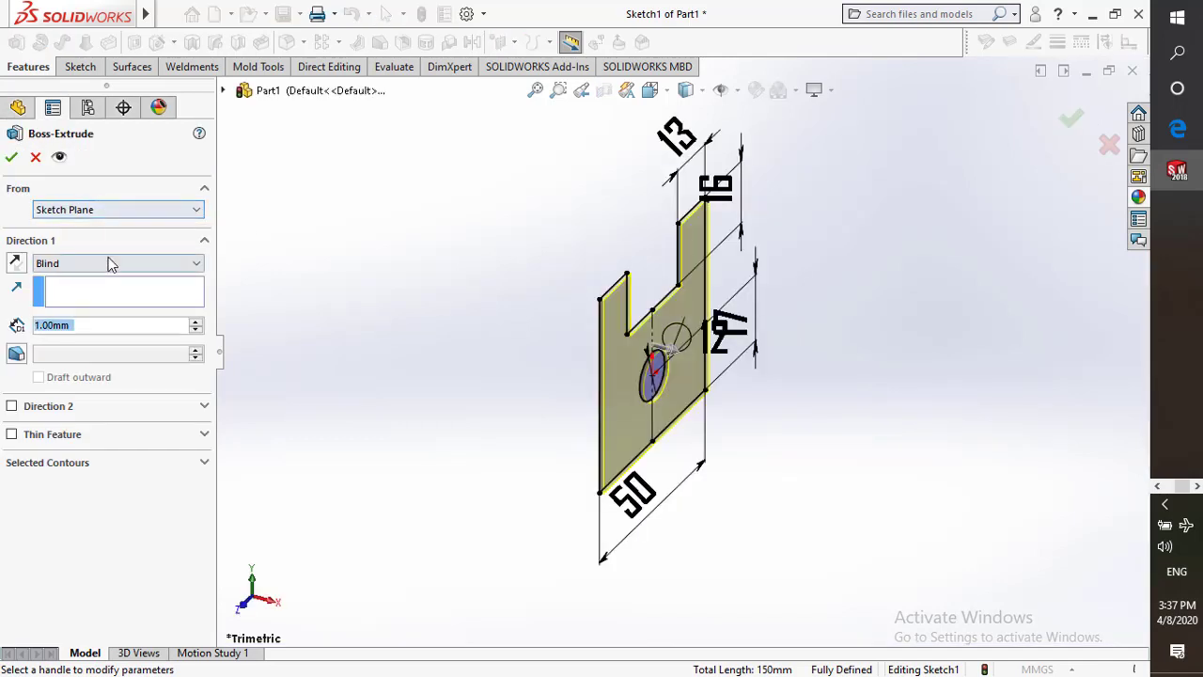
left_click(109, 264)
left_click(125, 326)
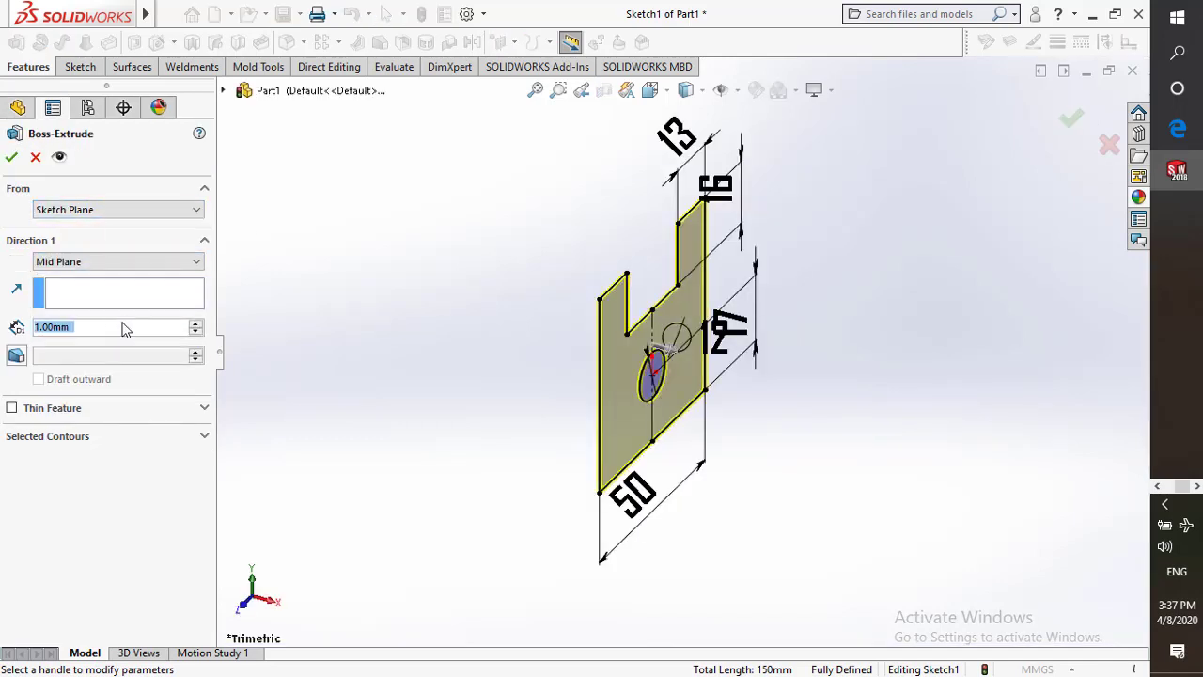
type("66")
key("Return")
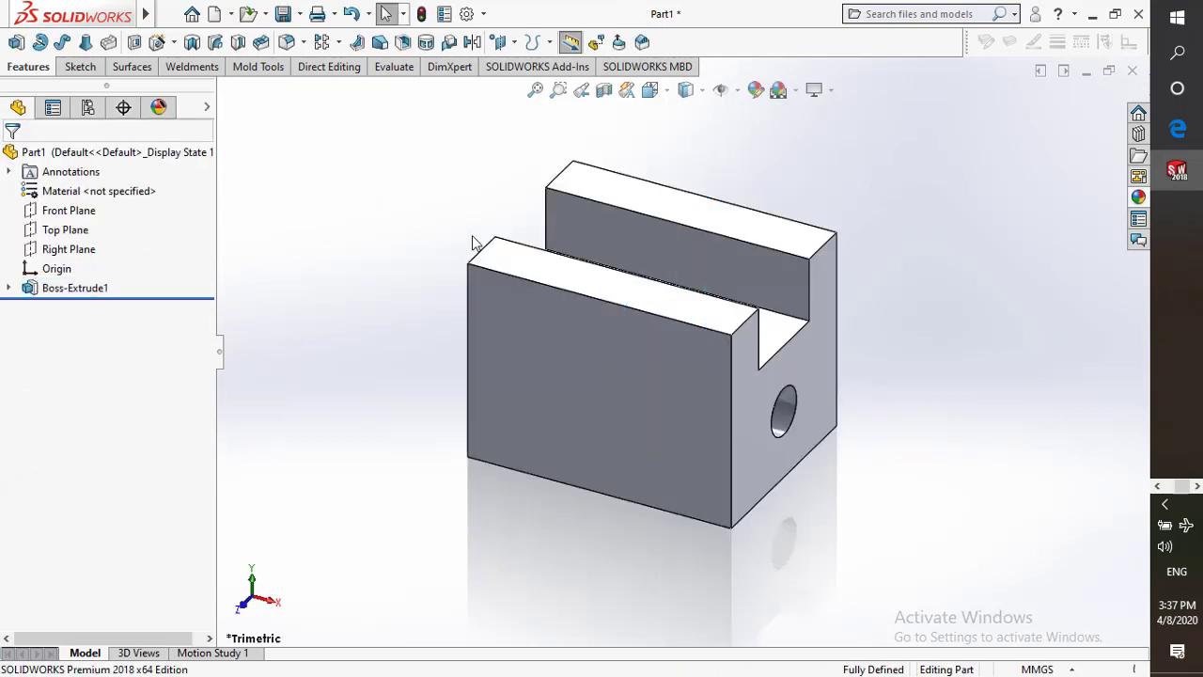
Start a sketch on the slot's floor face and draw a vertical construction line about 6 mm long from the origin
mouse_move(384, 223)
middle_mouse_down()
mouse_move(526, 254)
mouse_move(508, 306)
middle_mouse_up()
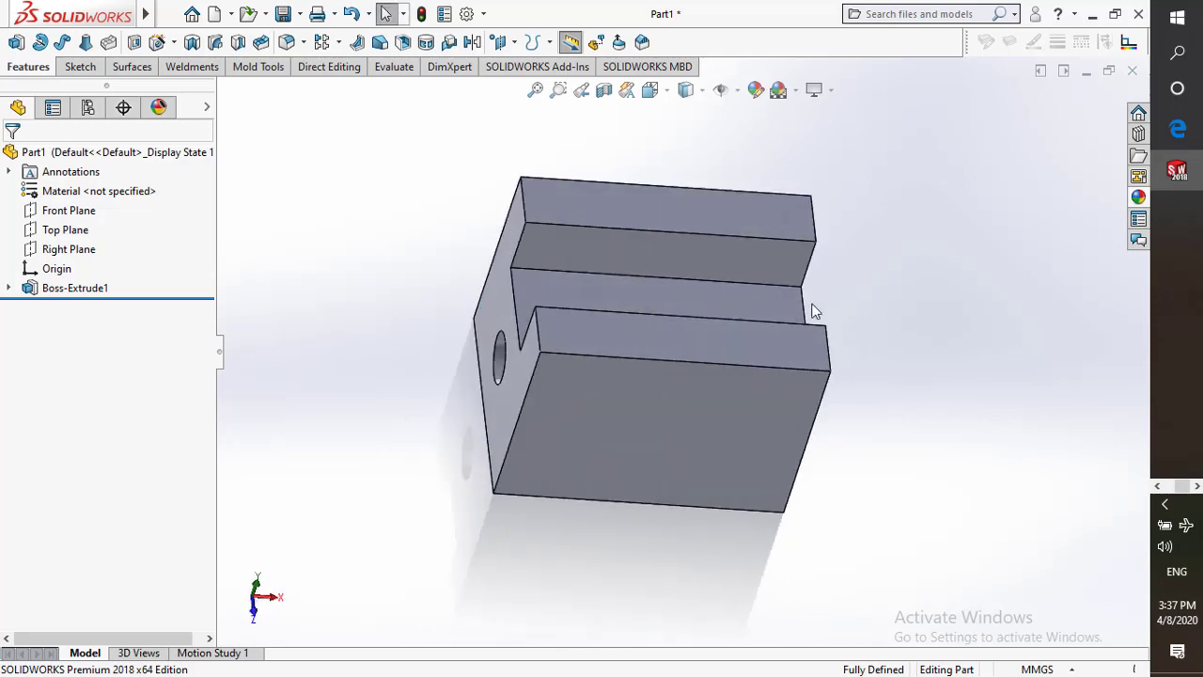
left_click(863, 253)
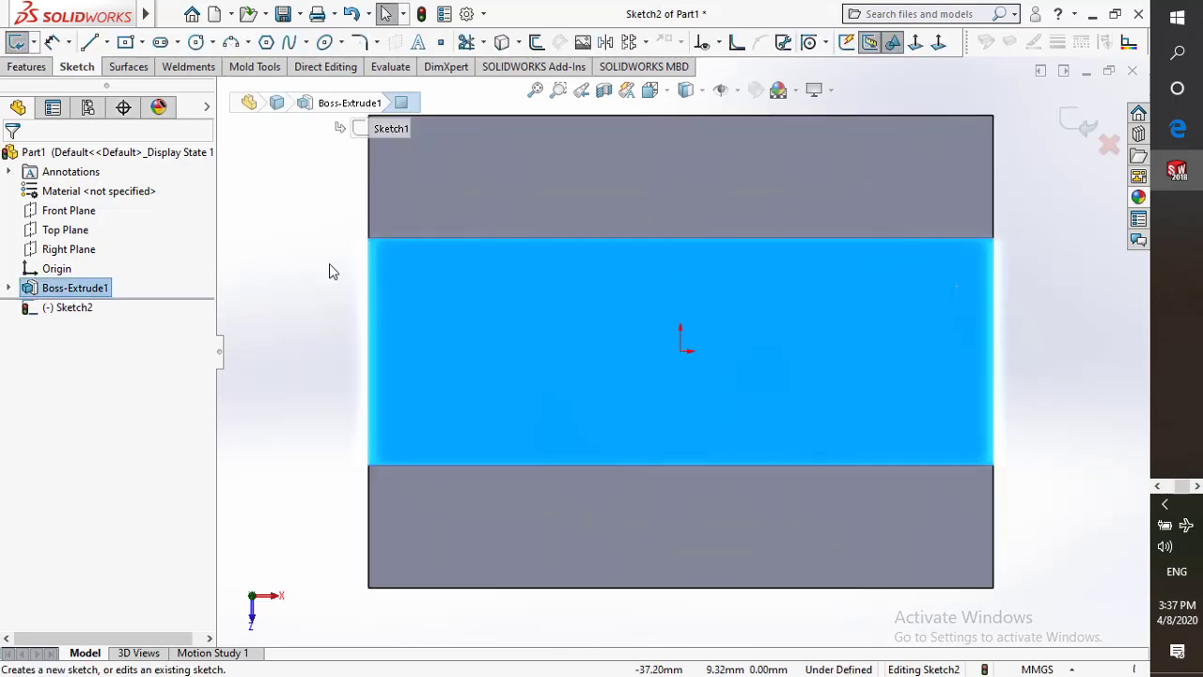
right_click_drag(247, 265, 197, 261)
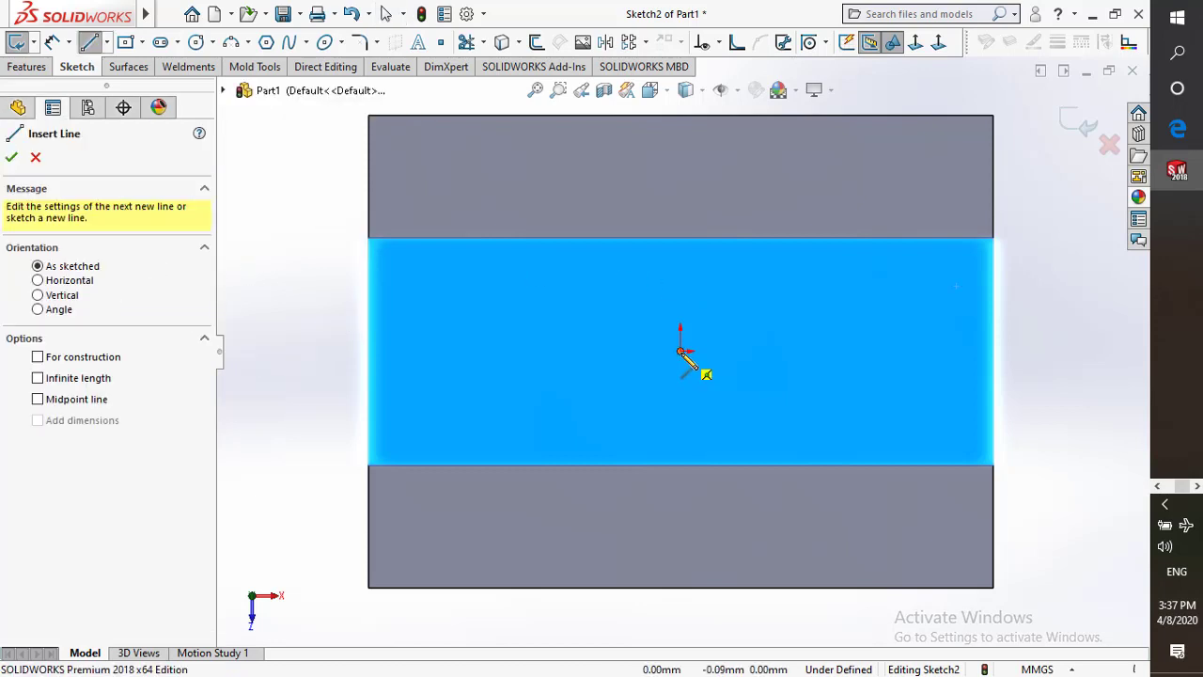
left_click_drag(683, 352, 683, 297)
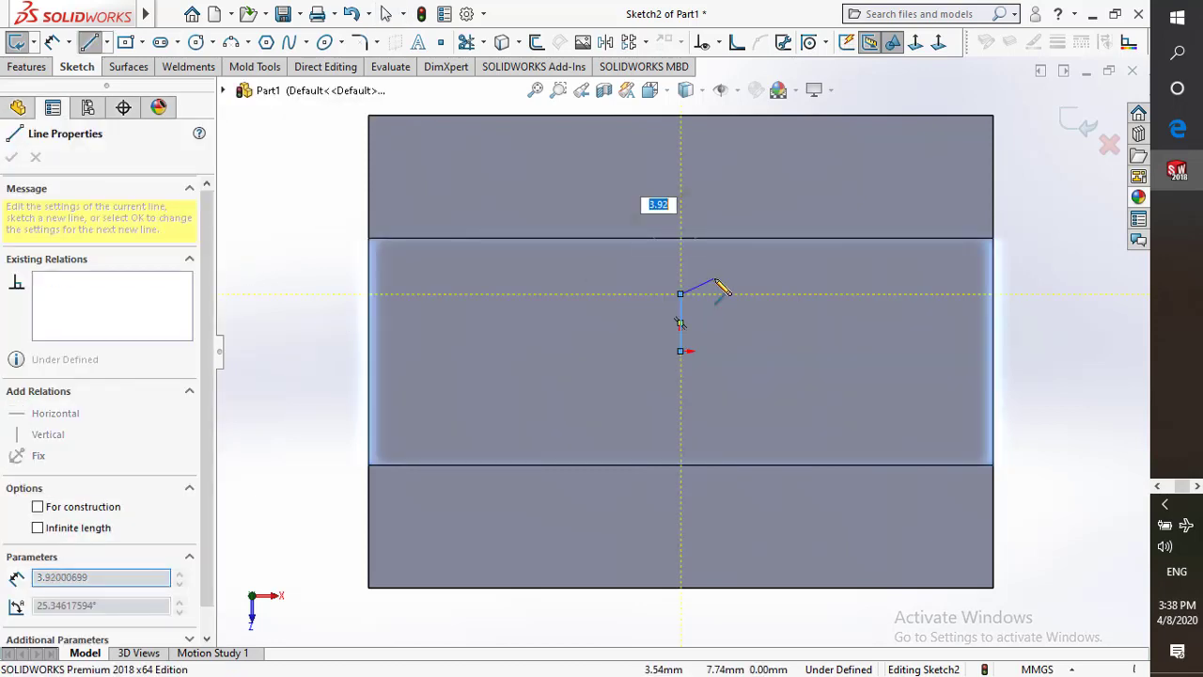
key("Escape")
key("Escape")
right_click_drag(738, 376, 738, 342)
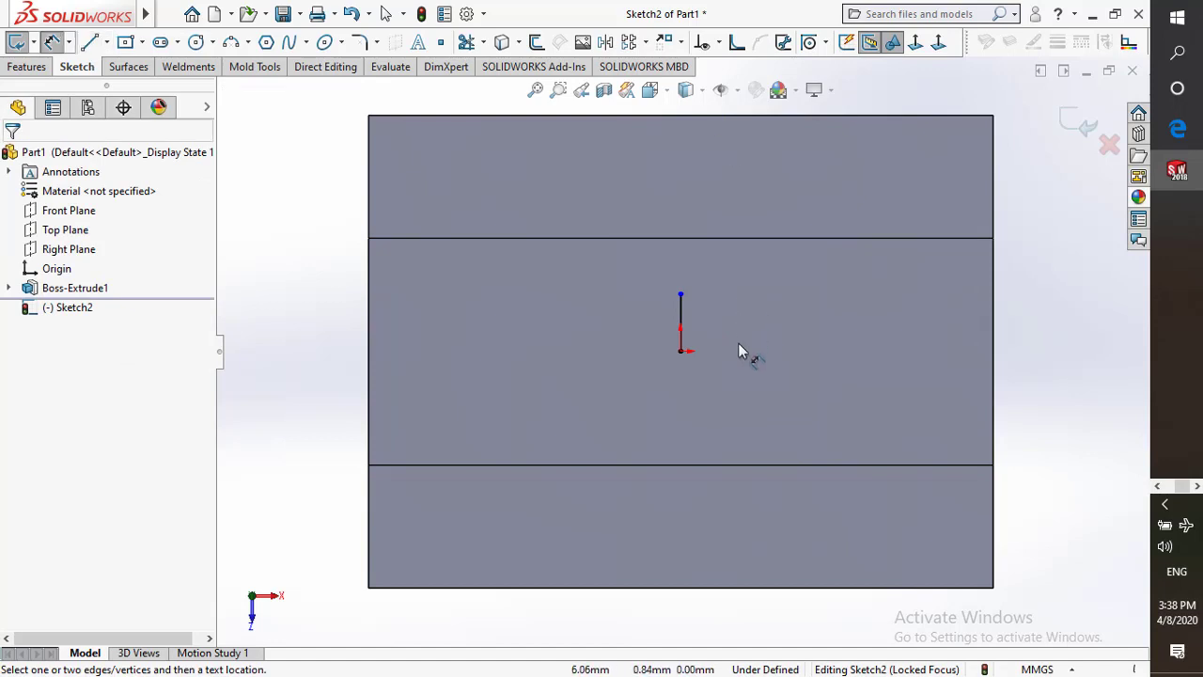
right_click_drag(739, 291, 722, 336)
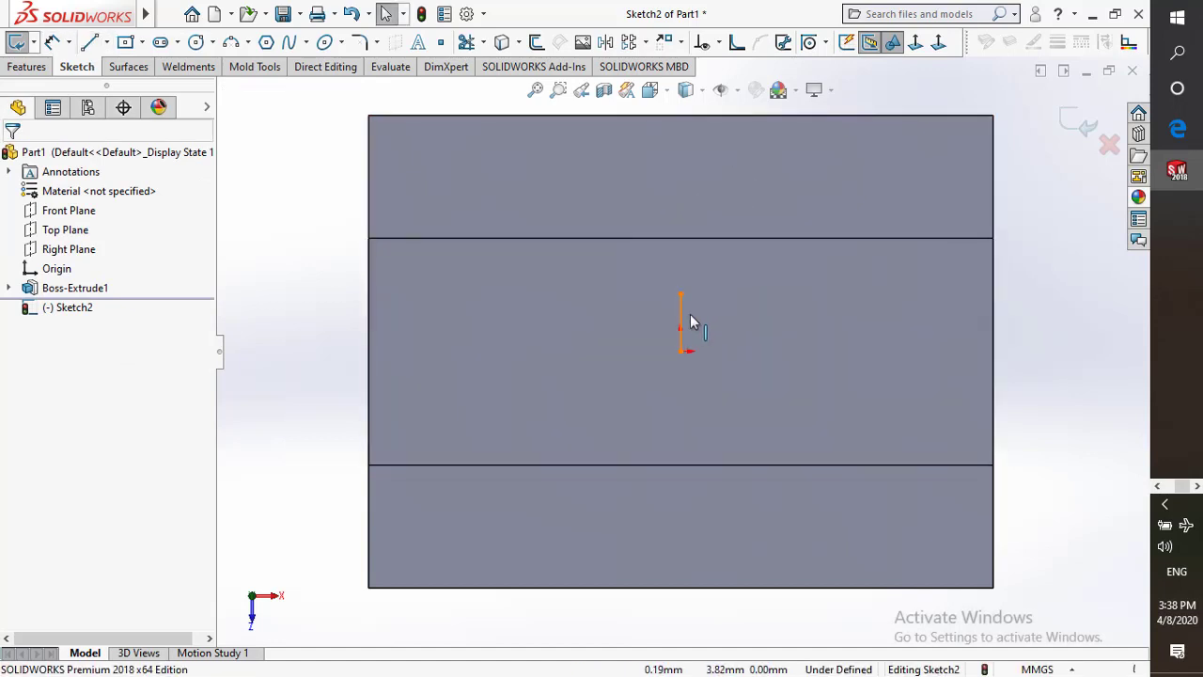
left_click(682, 322)
key("Escape")
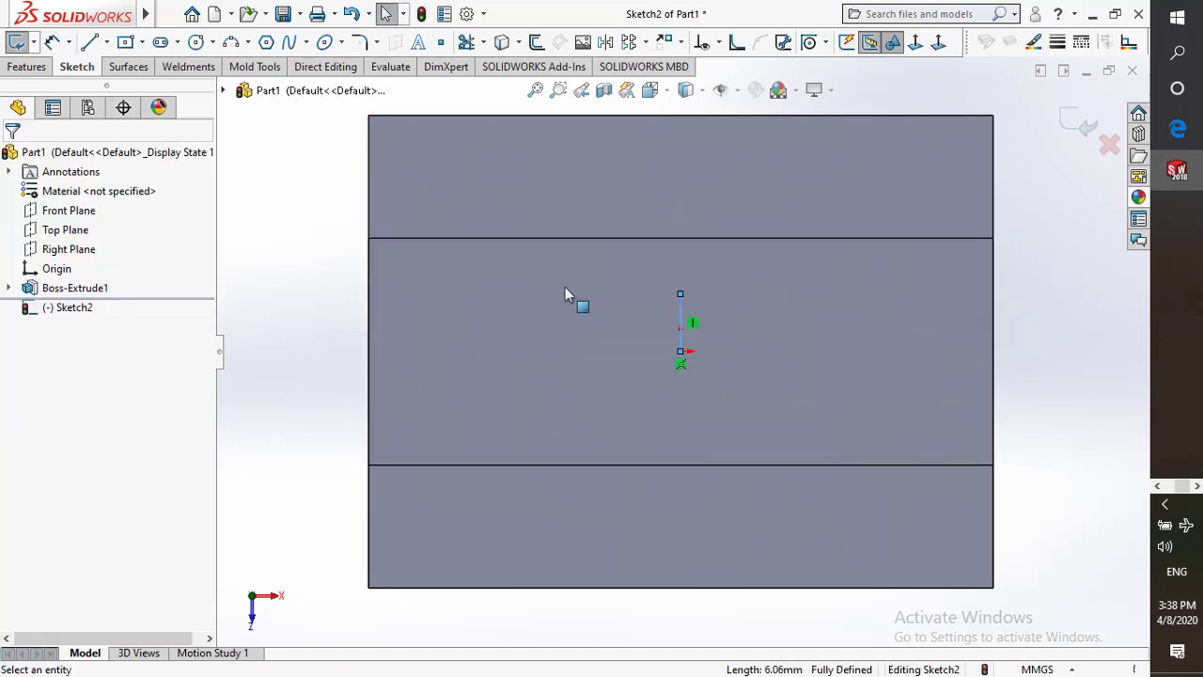
Sketch a corner rectangle about 15 mm wide and 11 mm high on the slot floor, left of the construction line
right_click_drag(369, 430, 466, 330)
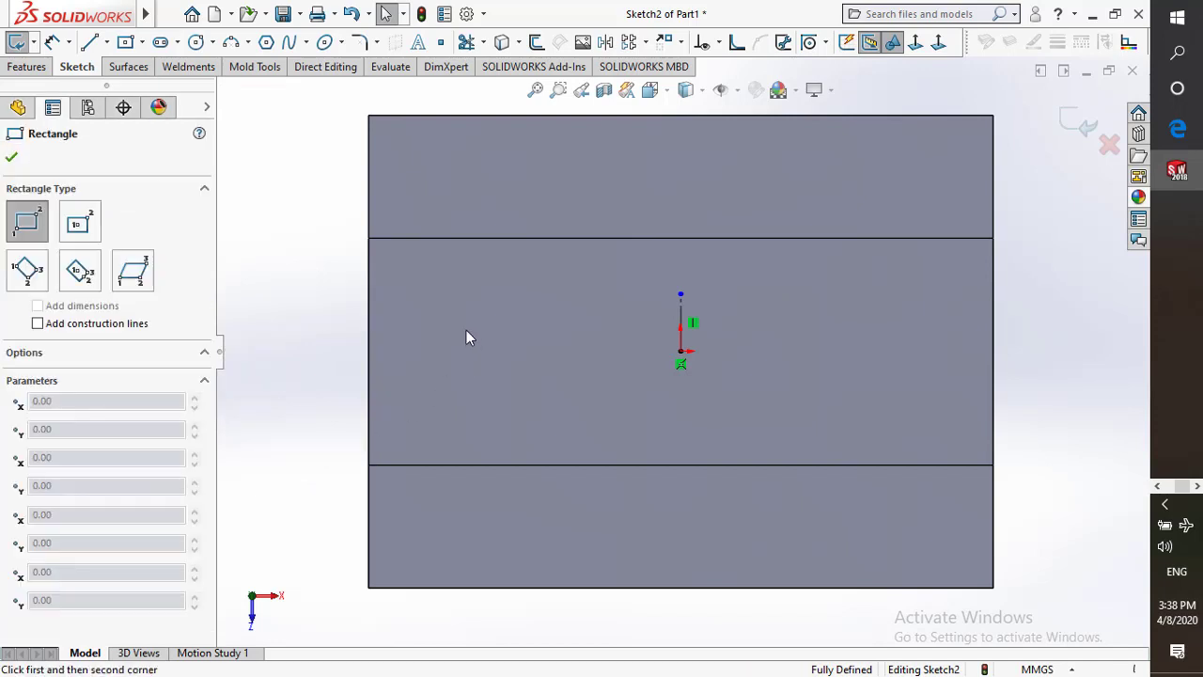
left_click(449, 303)
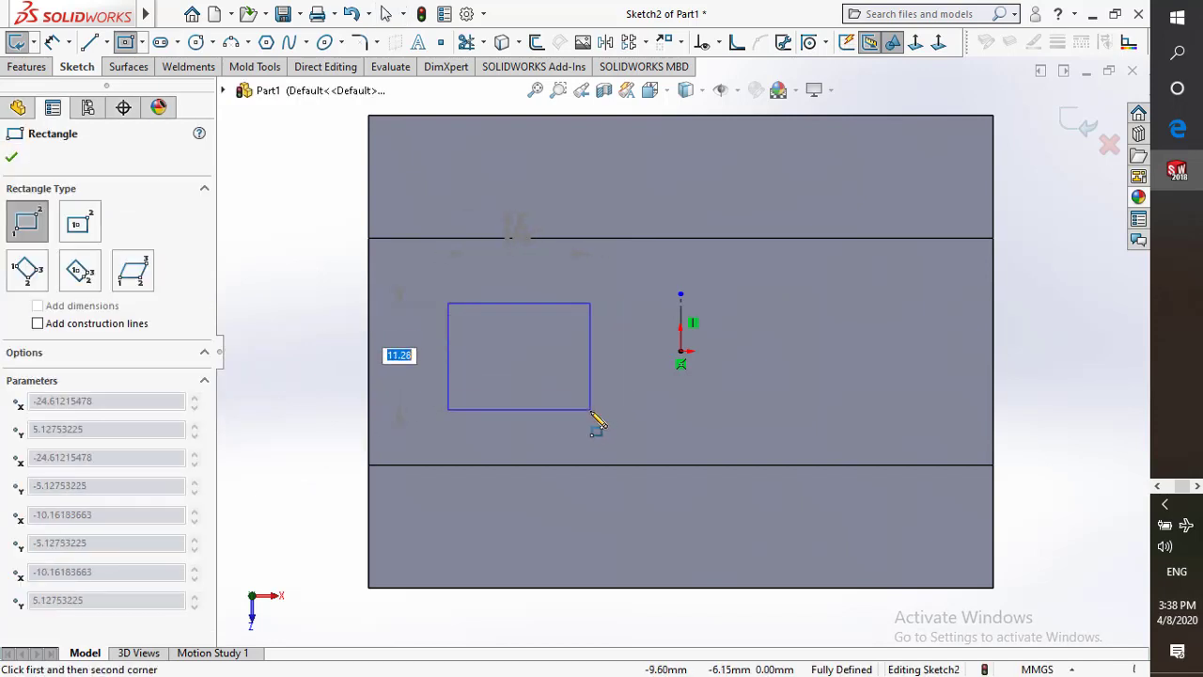
left_click(591, 411)
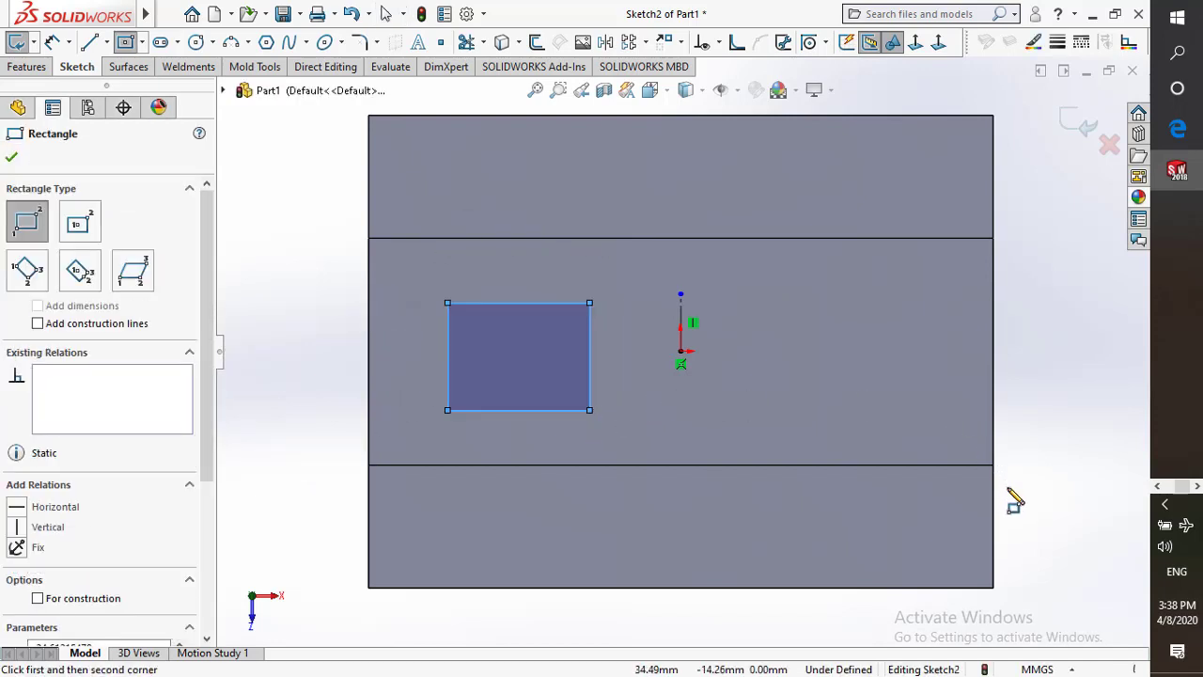
key("Escape")
key("Escape")
Check the square hole's size in the exercise PDF and dimension the rectangle's height and width as 16 mm each in SOLIDWORKS
left_click(1175, 130)
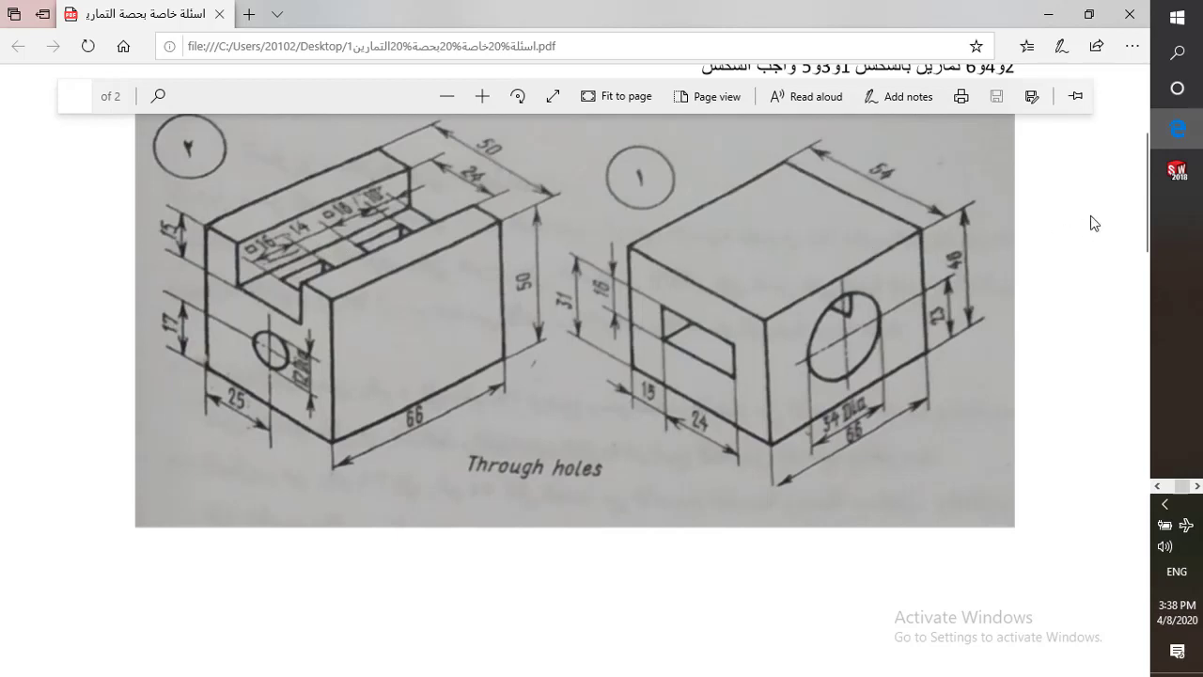
left_click(1177, 171)
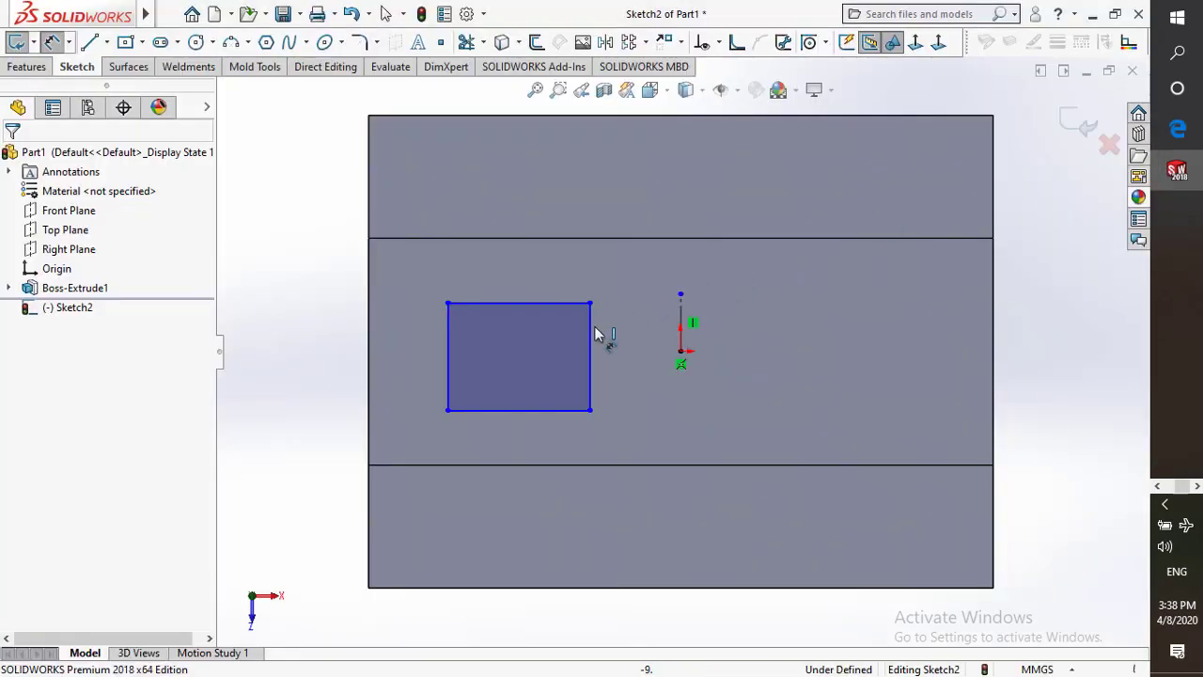
left_click(449, 357)
left_click(334, 362)
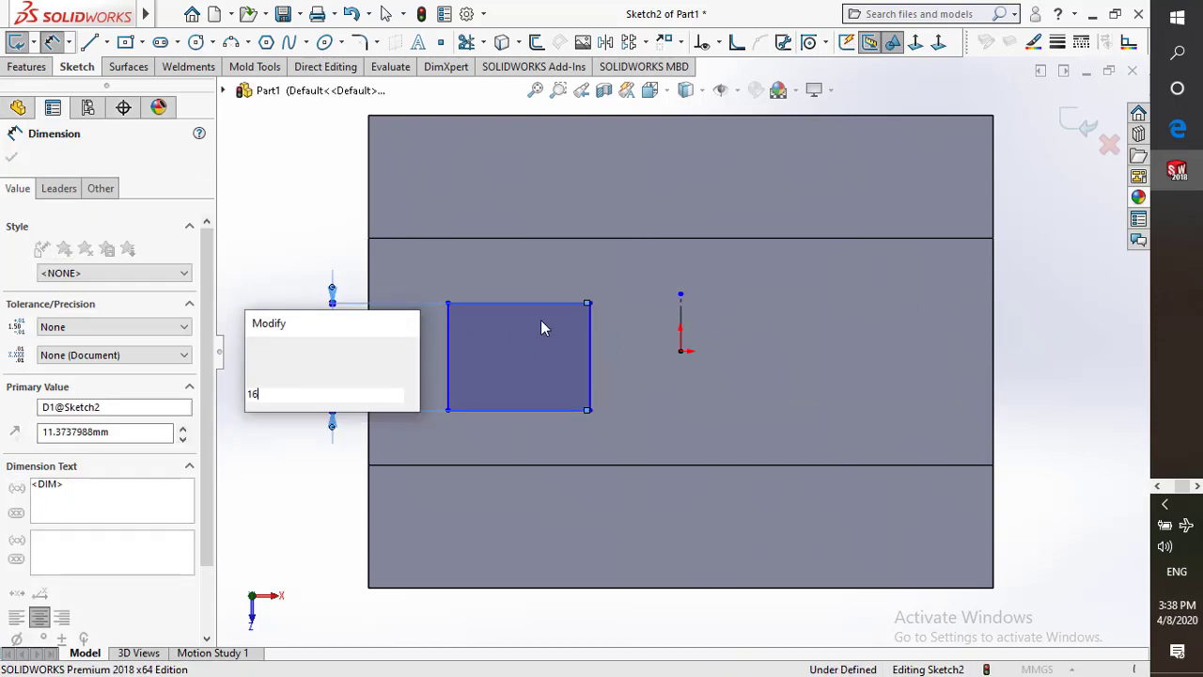
key("Escape")
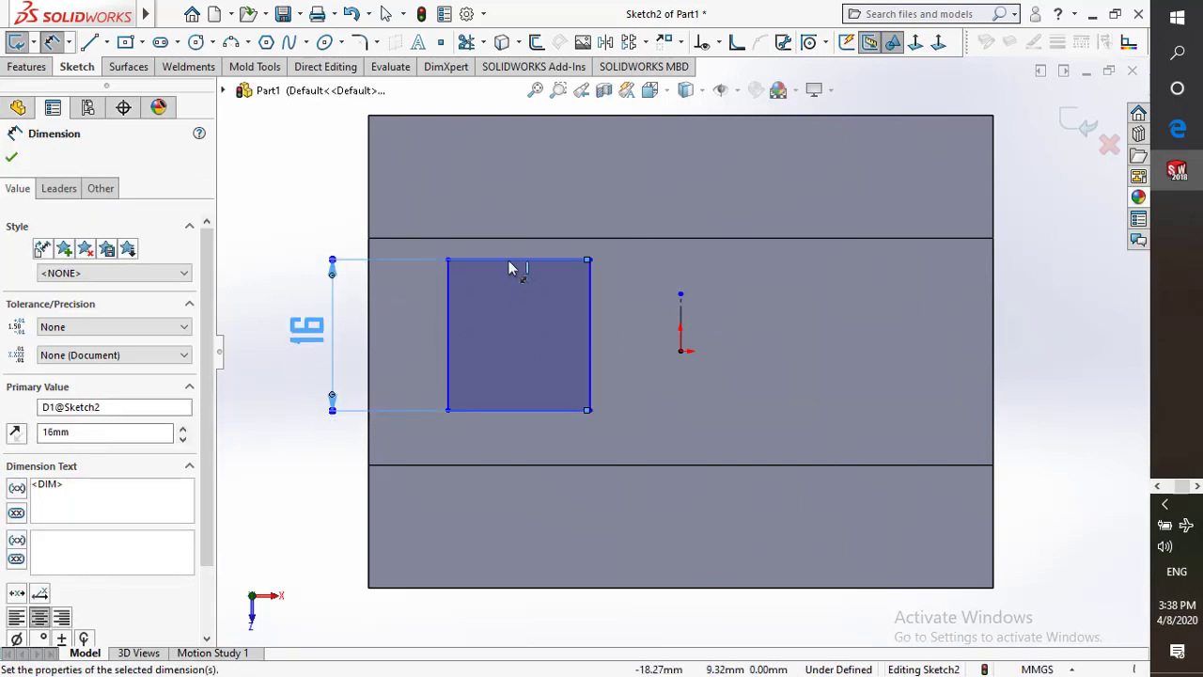
left_click(520, 260)
left_click(526, 195)
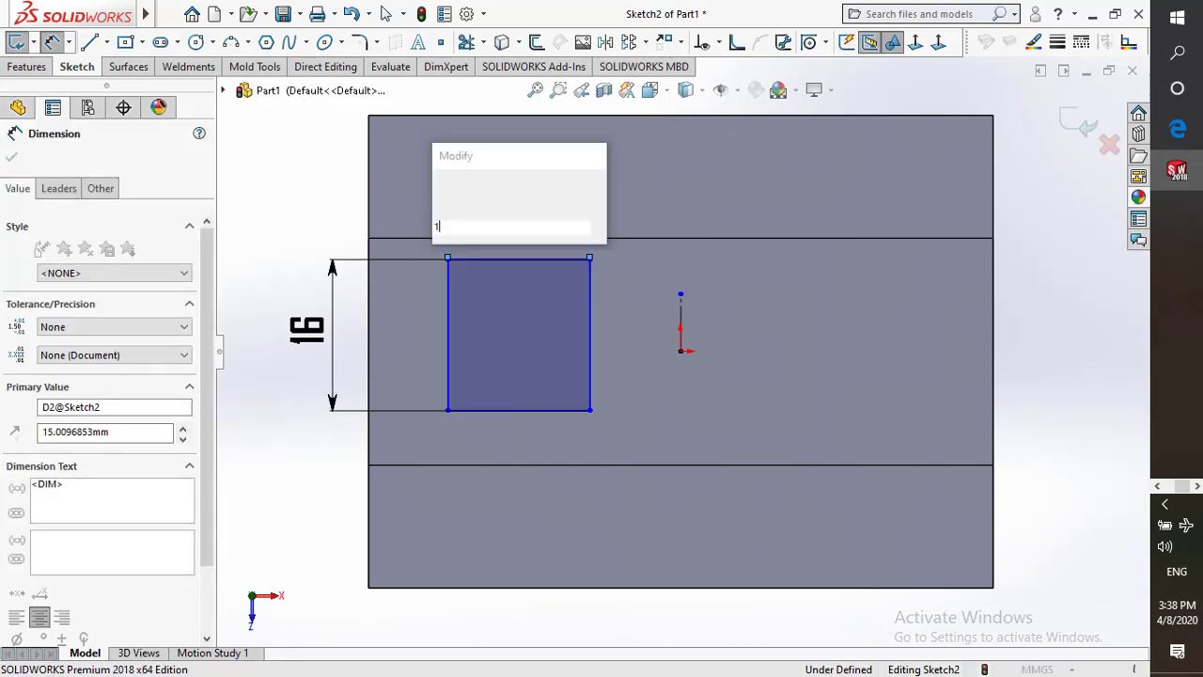
key("Escape")
Dimension the gap between the square's inner edge and the vertical construction line as 7 mm
left_click(591, 340)
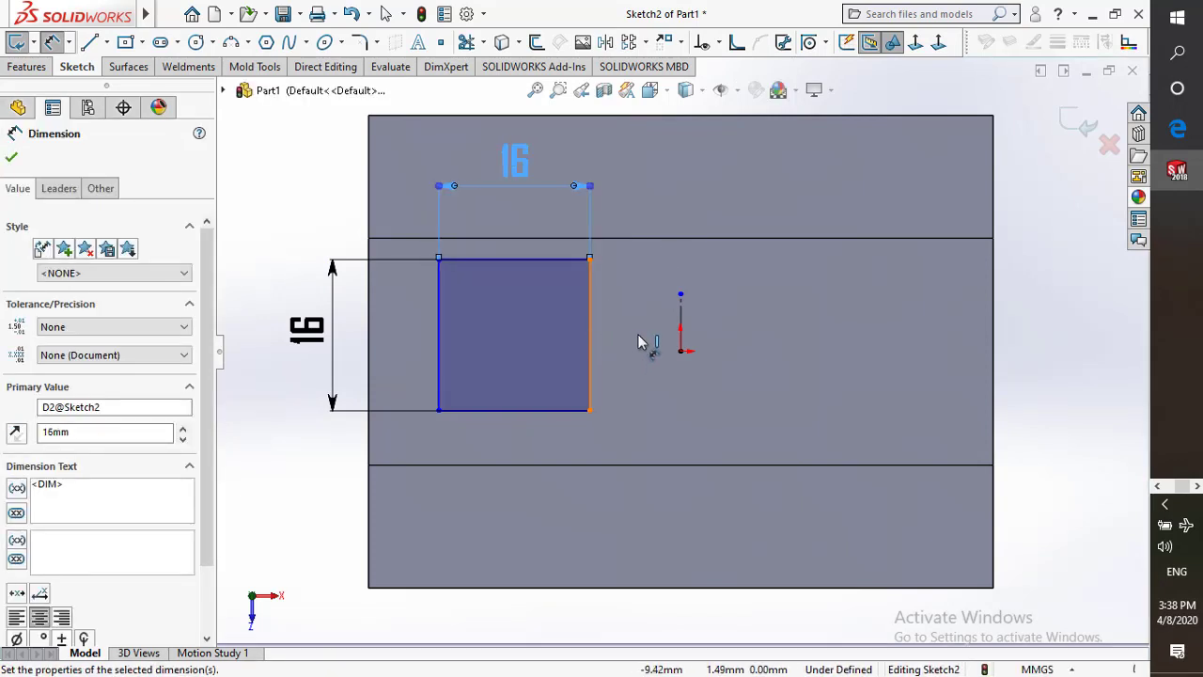
left_click(682, 325)
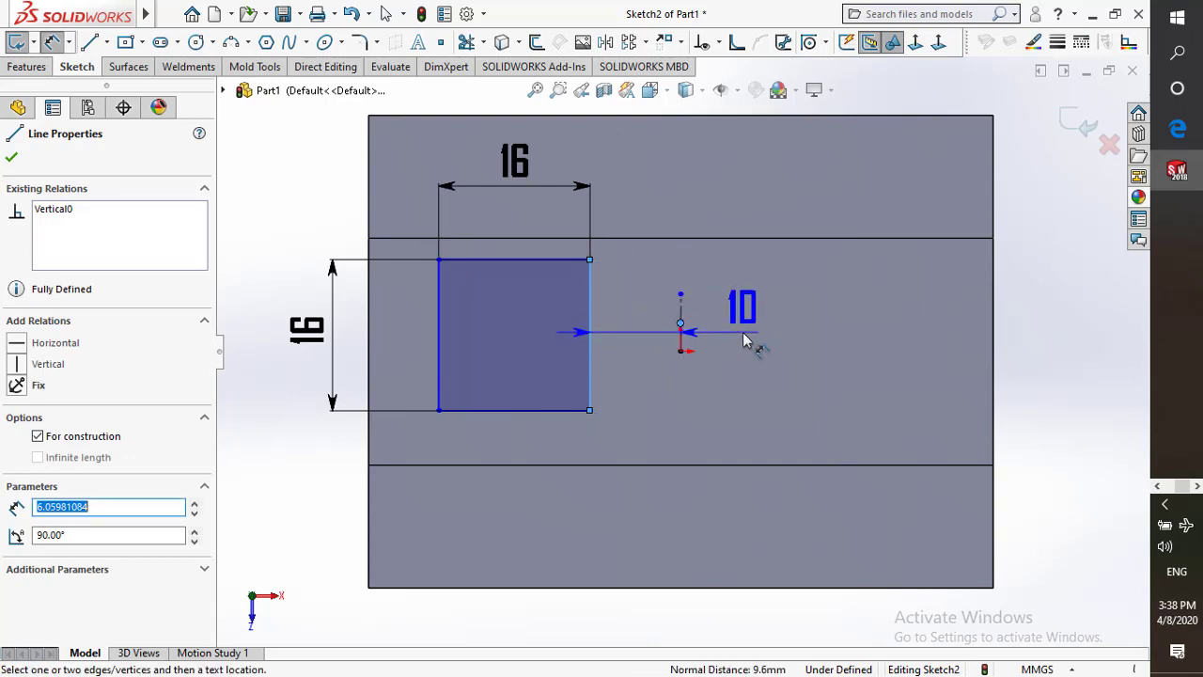
left_click(656, 226)
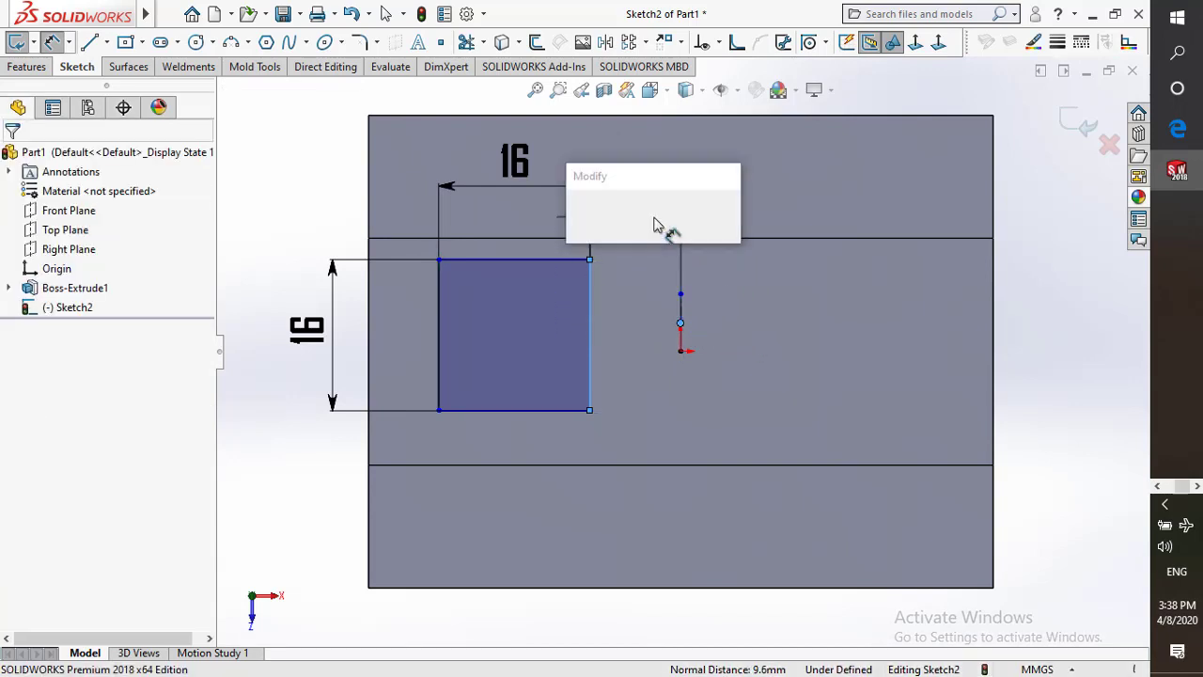
type("7")
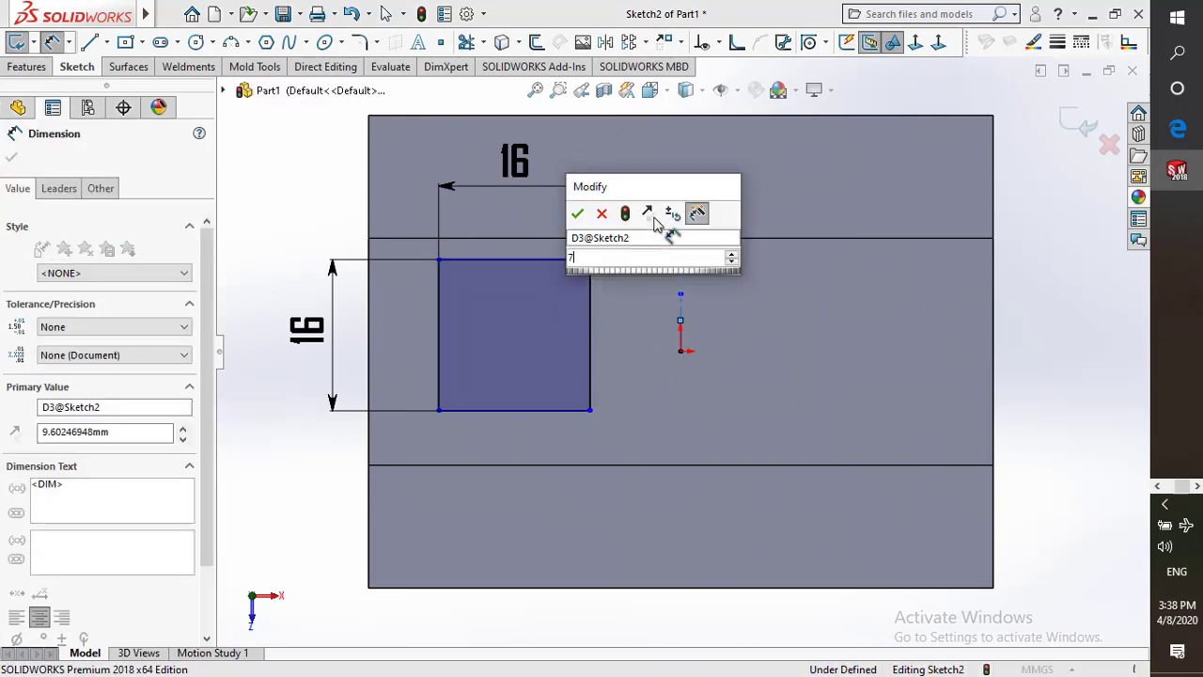
key("Return")
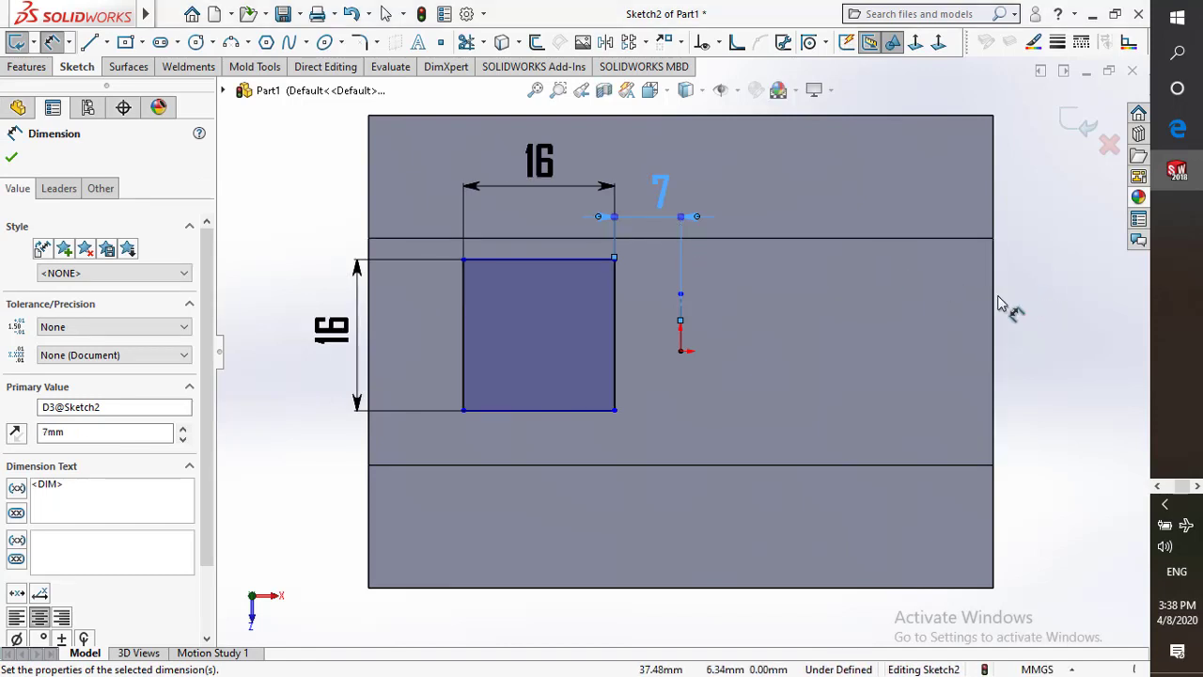
left_click(1006, 310)
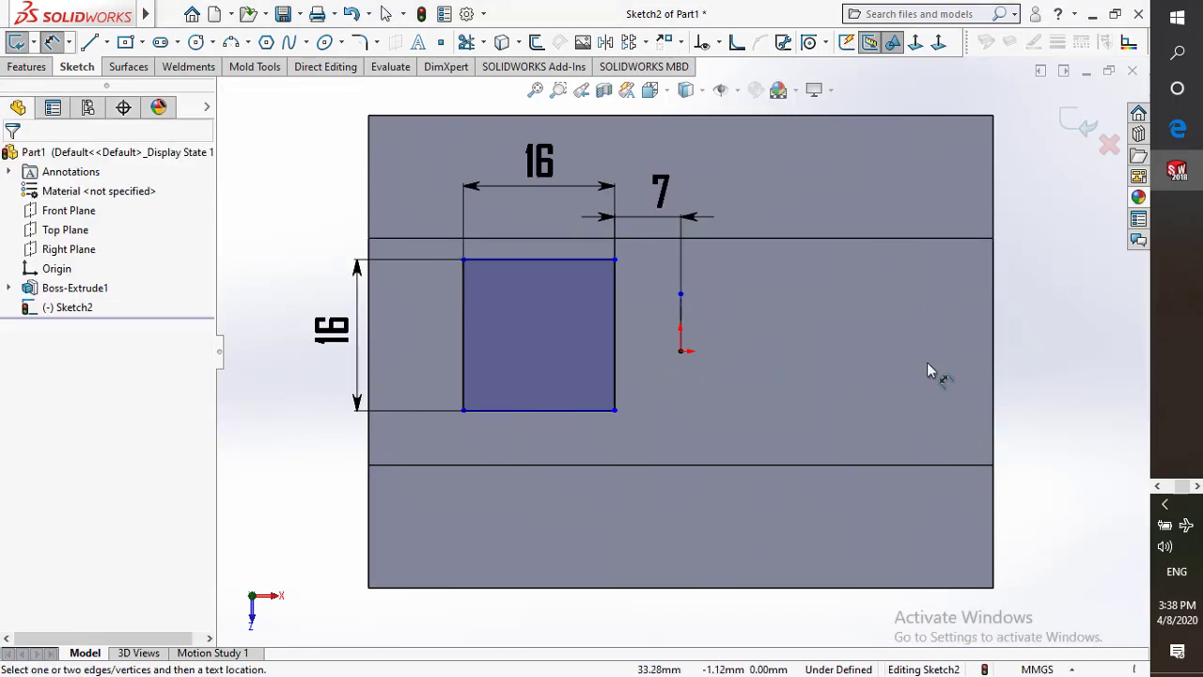
Draw a line from the origin to the midpoint of the square's inner edge and make it a horizontal construction line
key("l")
left_click(680, 352)
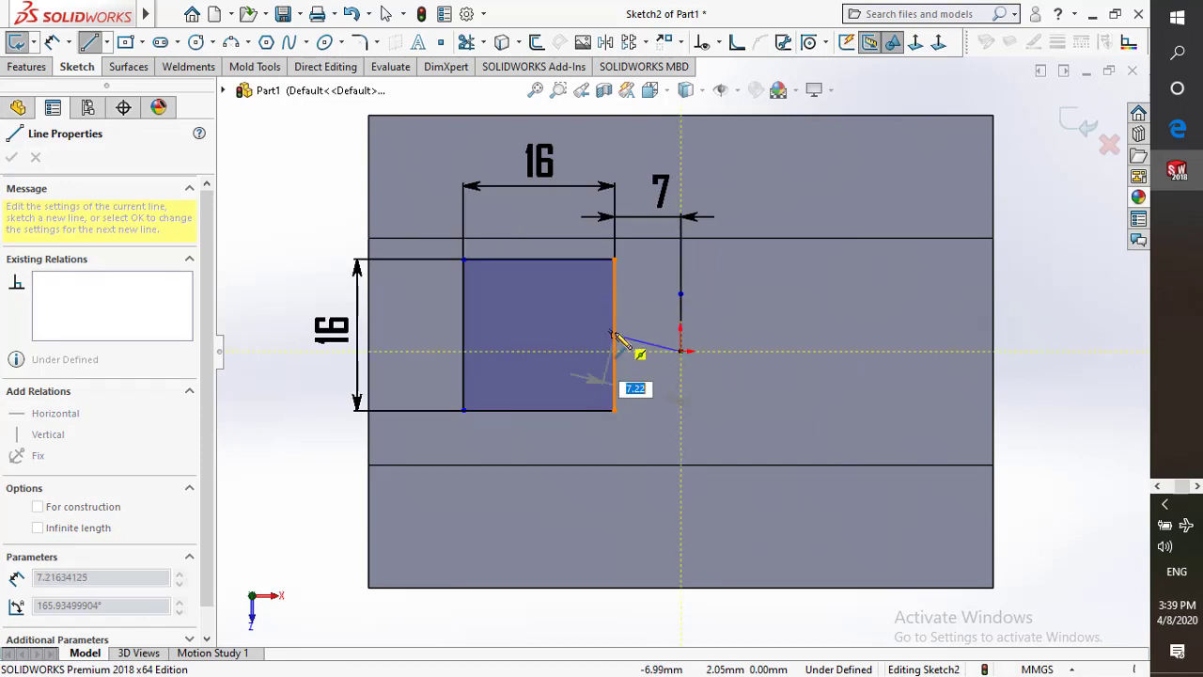
left_click(613, 335)
double_click(1008, 317)
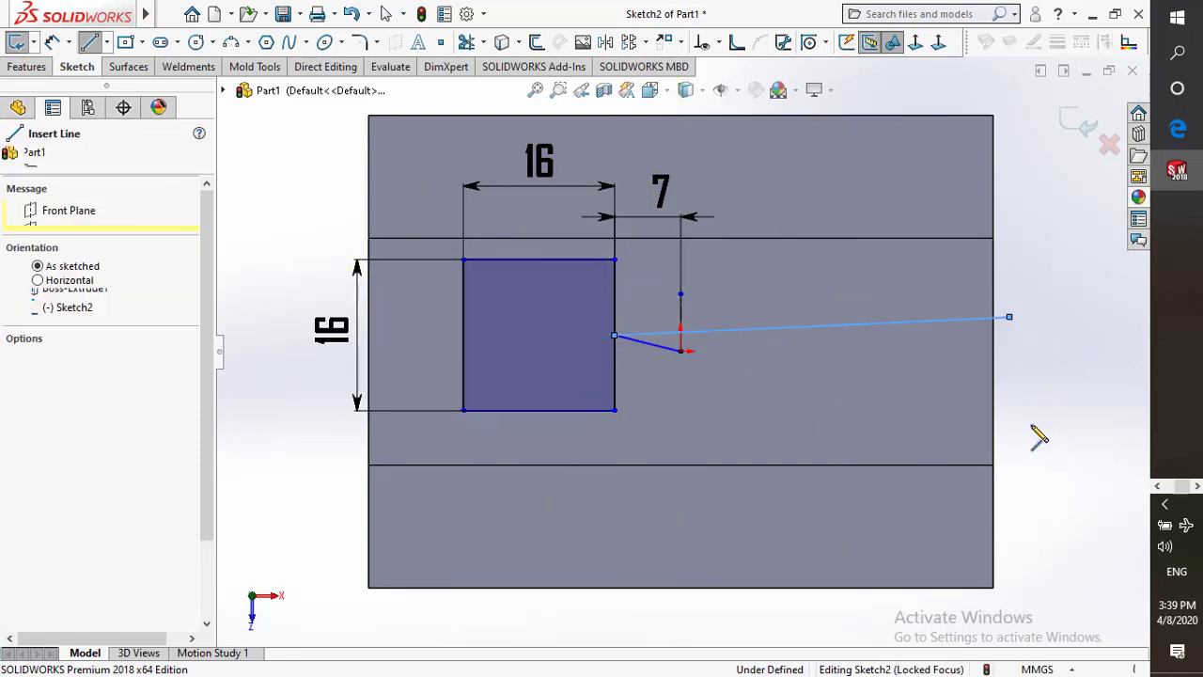
key("Escape")
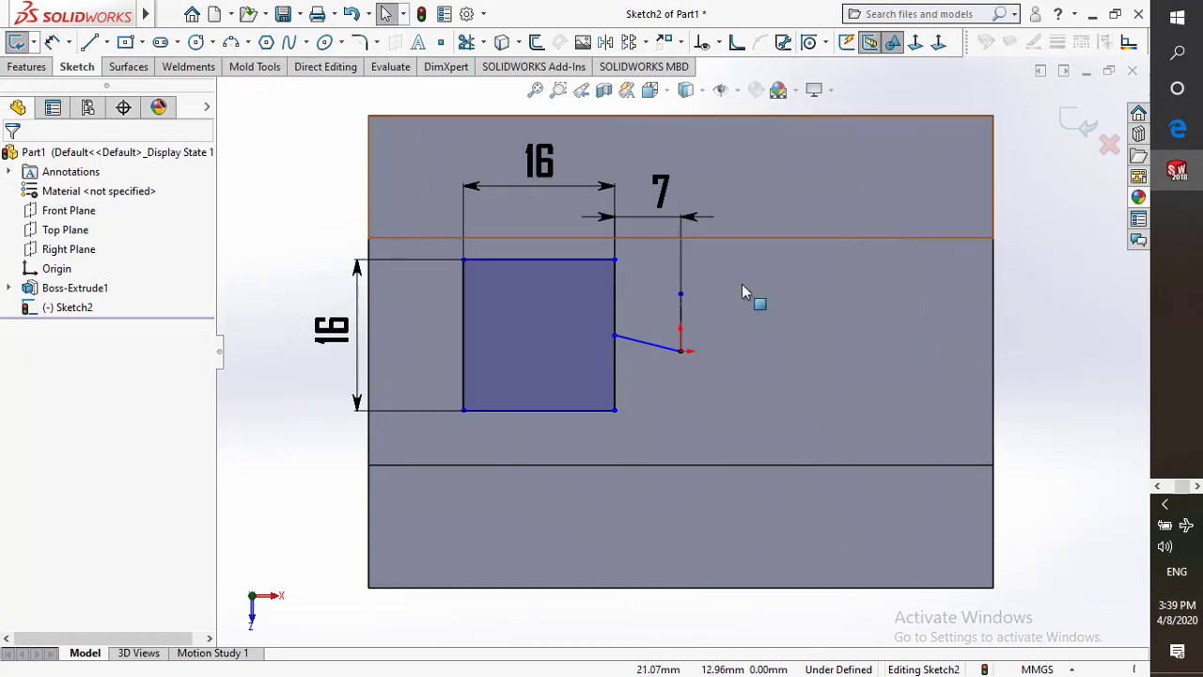
left_click(639, 341)
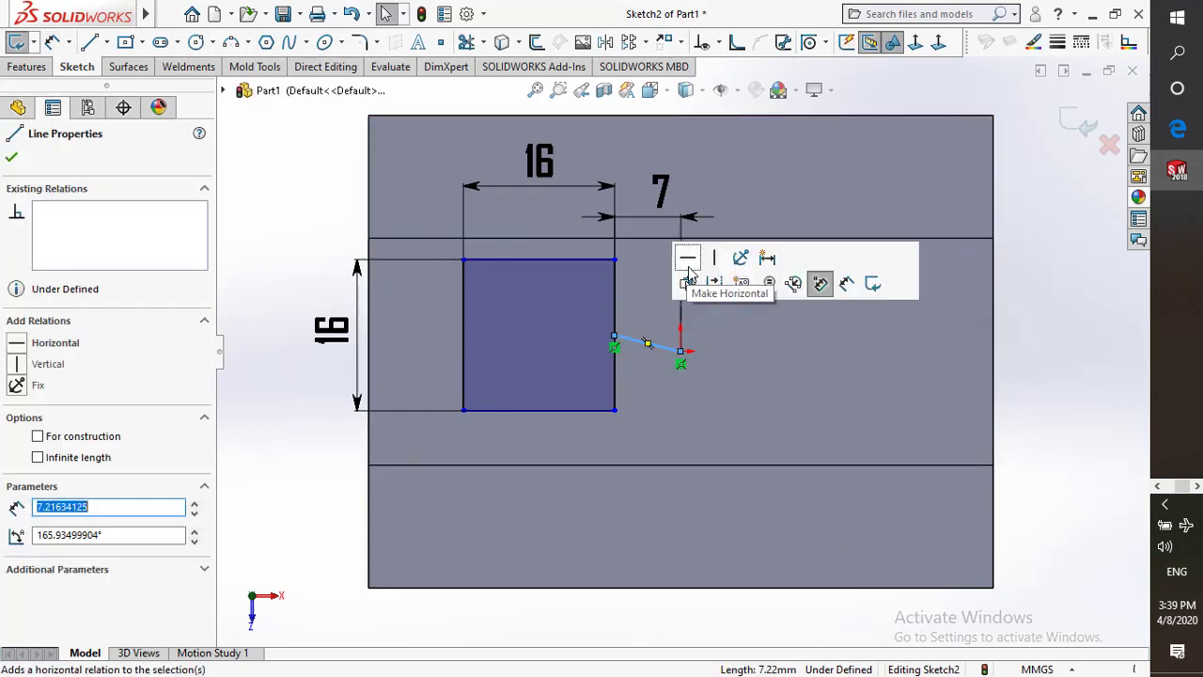
left_click(689, 267)
left_click(710, 301)
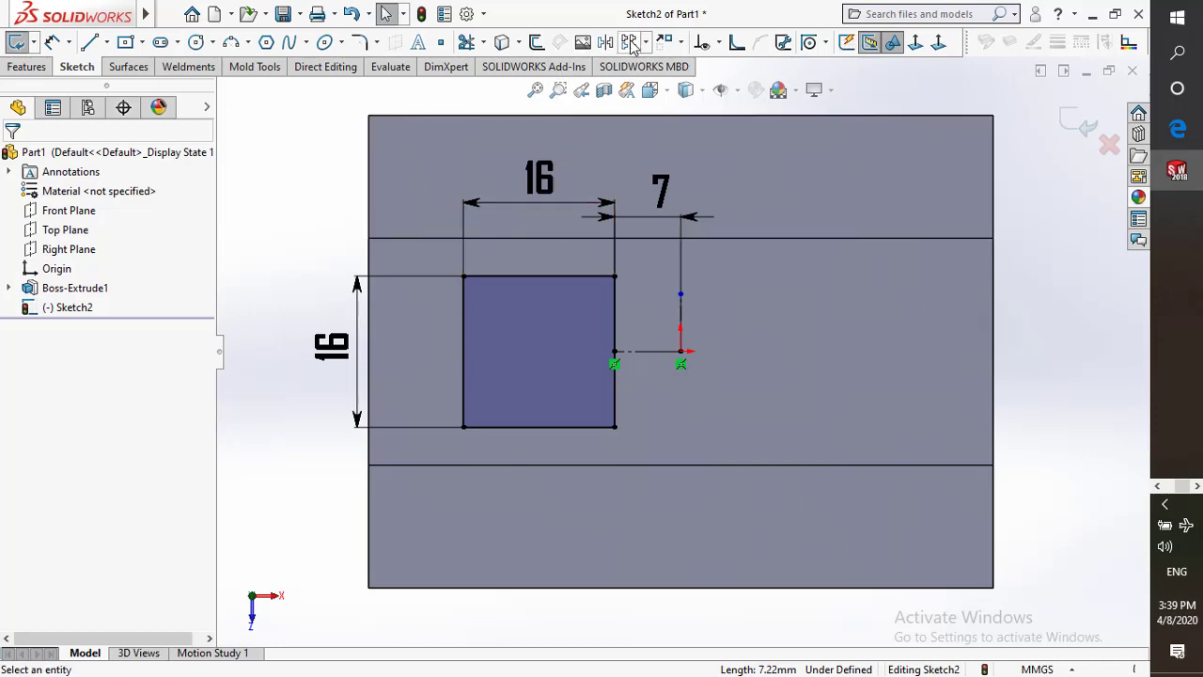
Mirror the square's four lines about the vertical construction line with Copy enabled
left_click(569, 347)
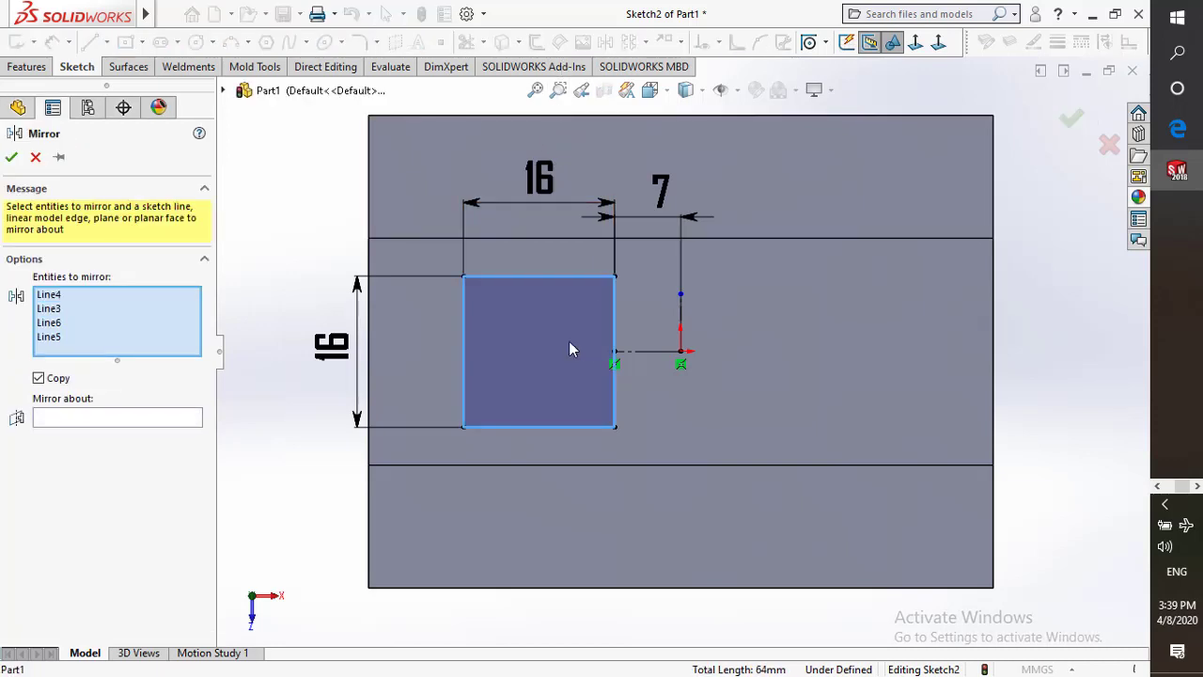
right_click(570, 349)
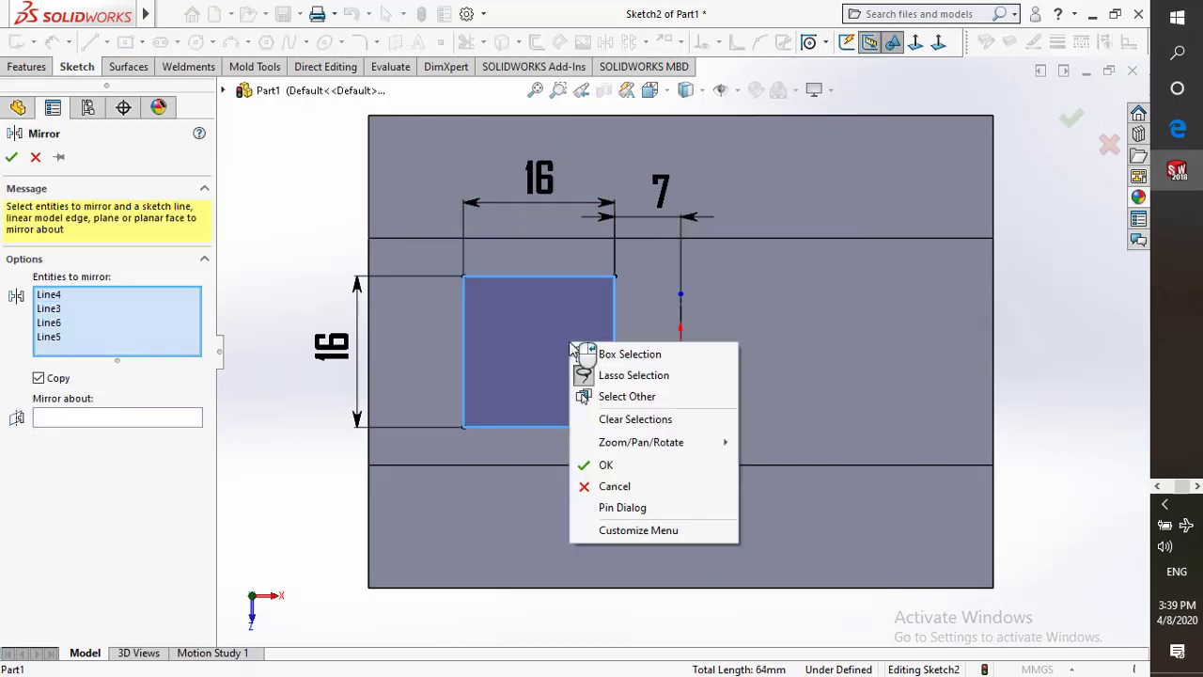
left_click(181, 419)
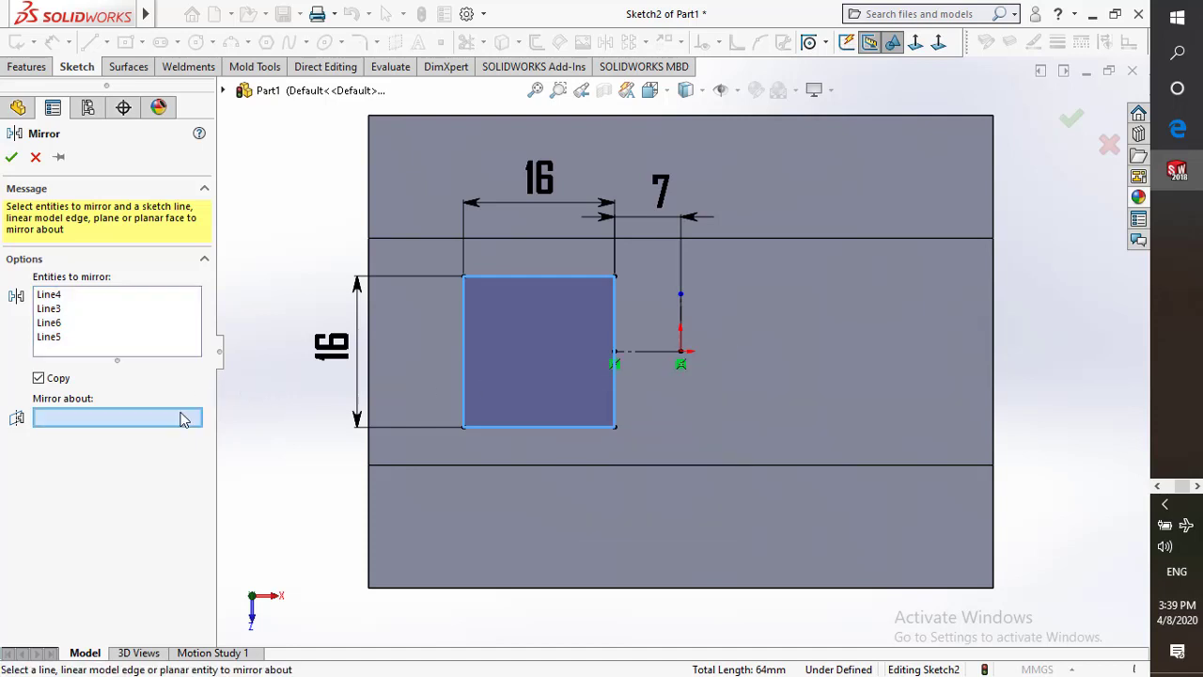
left_click(683, 313)
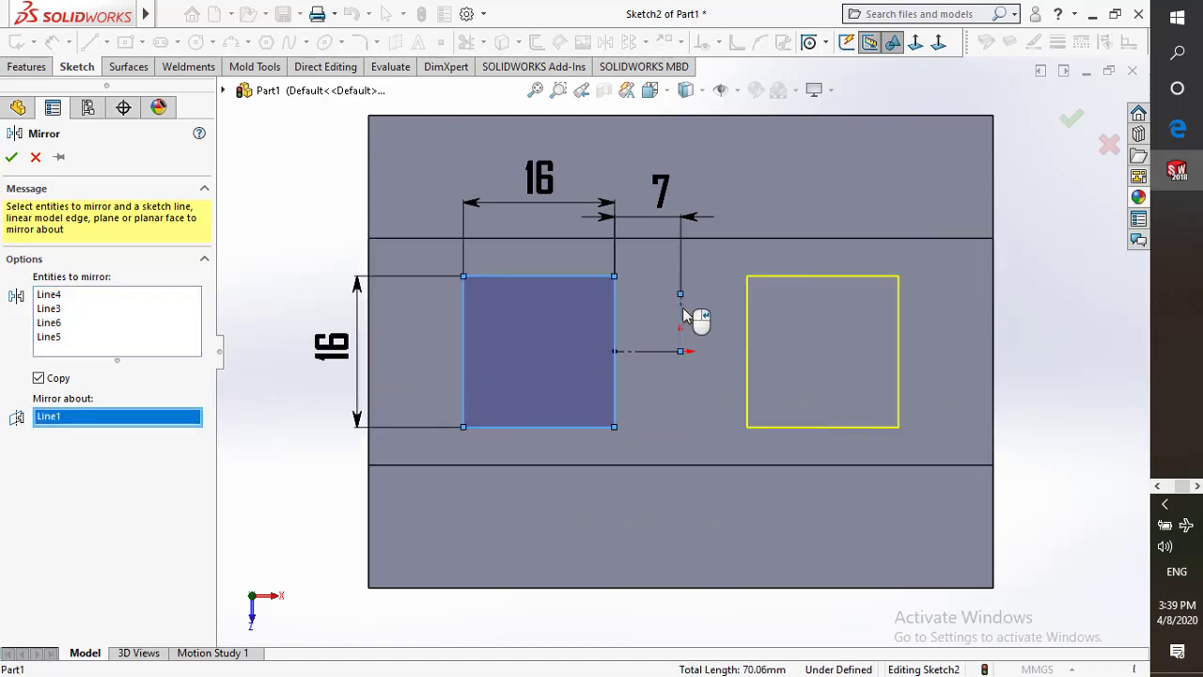
right_click(685, 316)
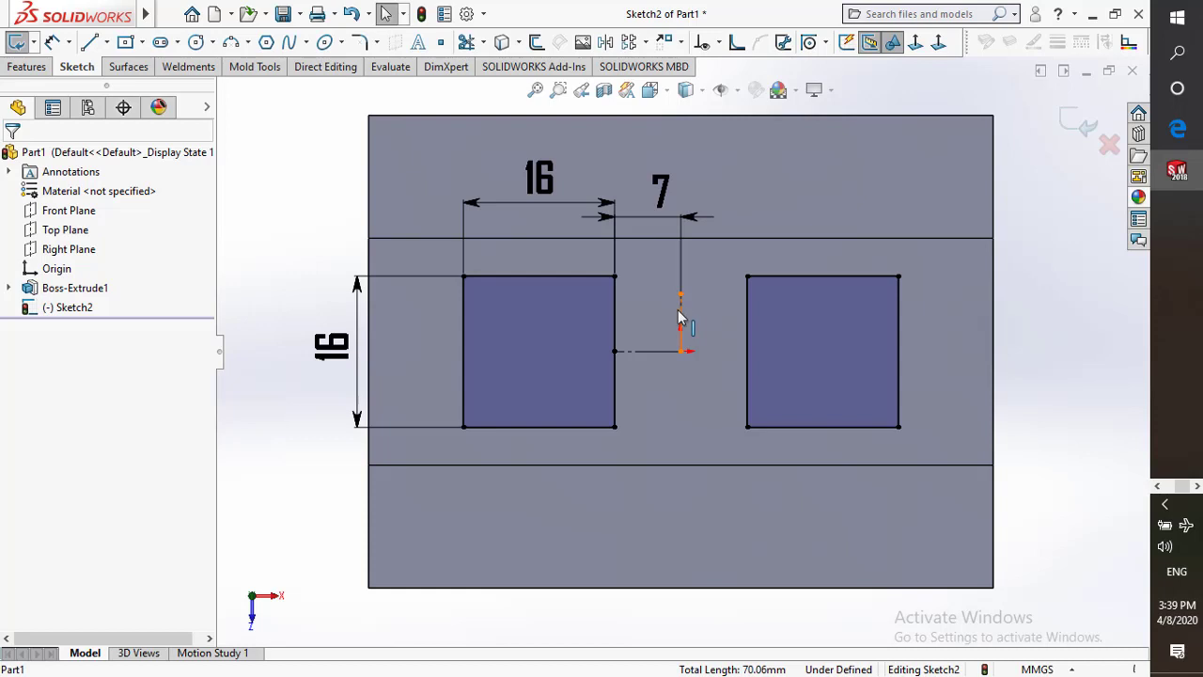
Cut-extrude both squares through the block with the Through All end condition
left_click(28, 66)
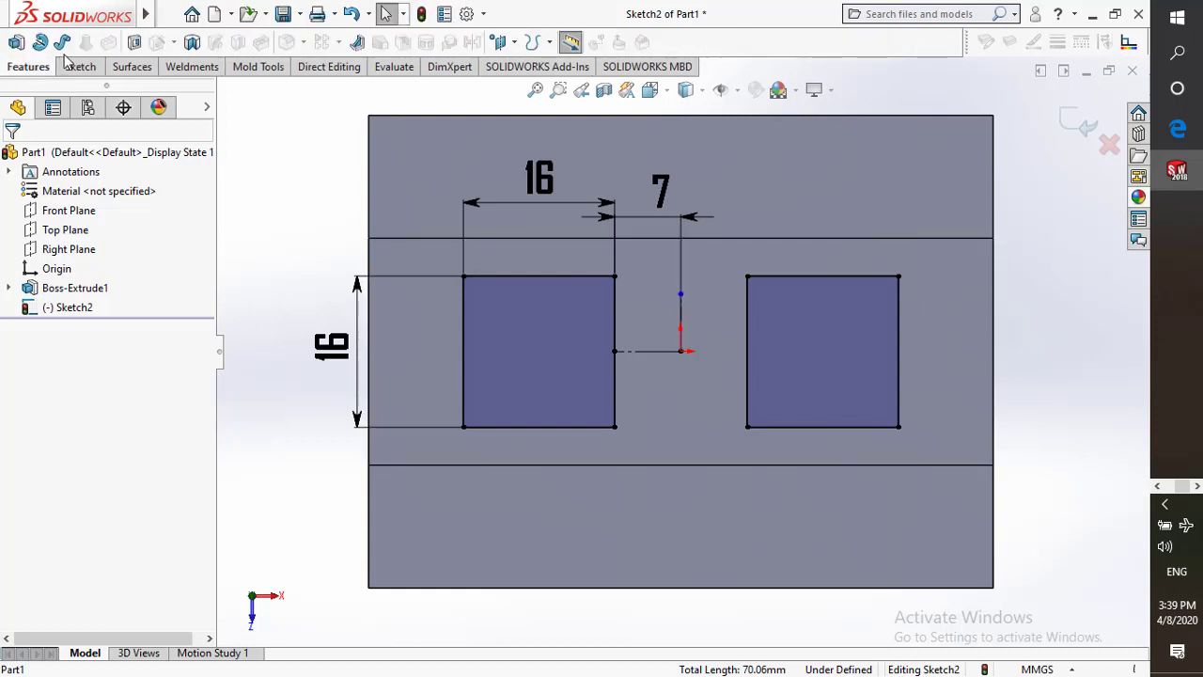
left_click(134, 43)
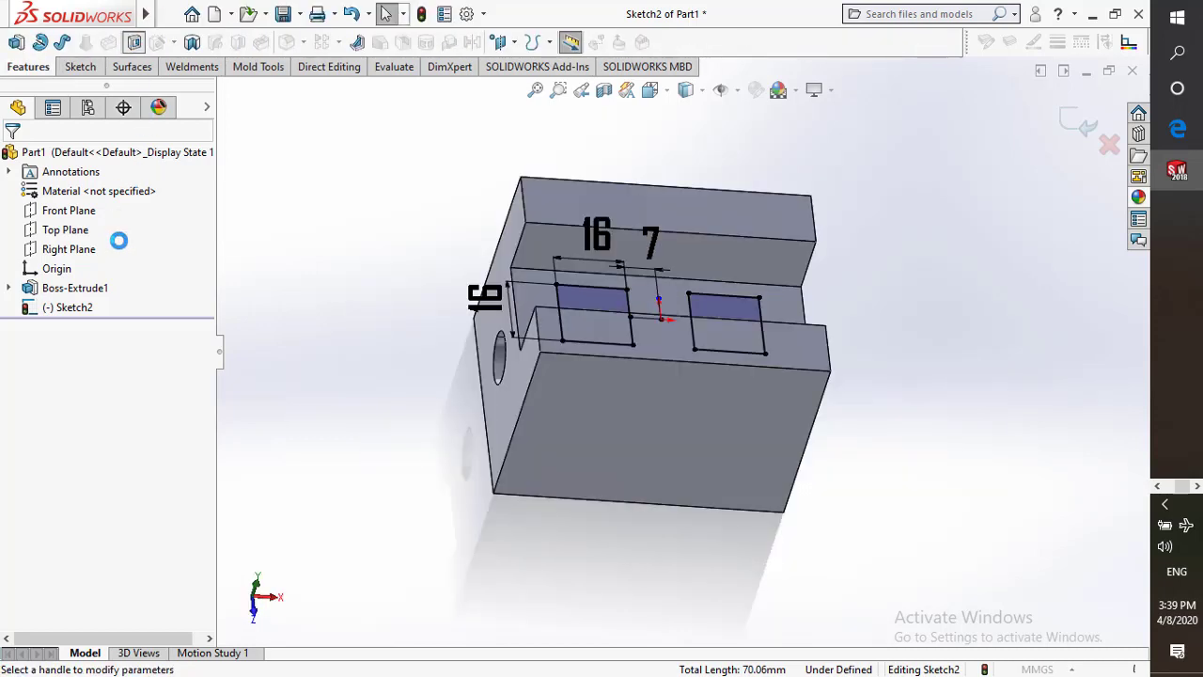
left_click(113, 263)
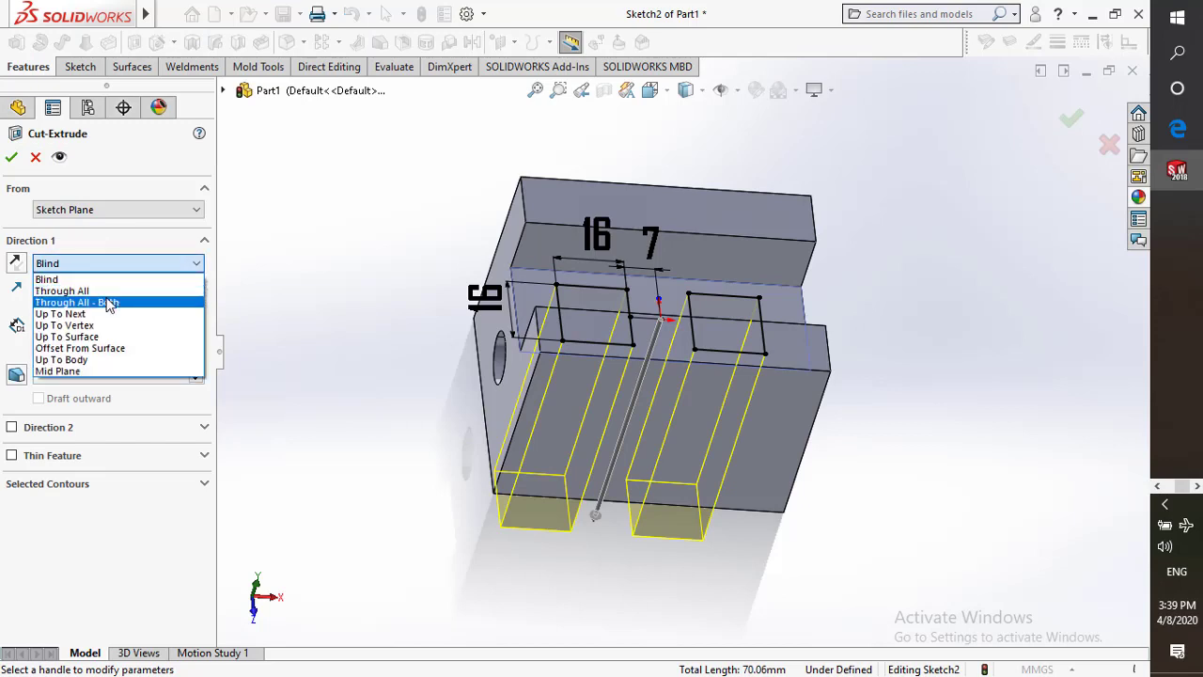
left_click(98, 292)
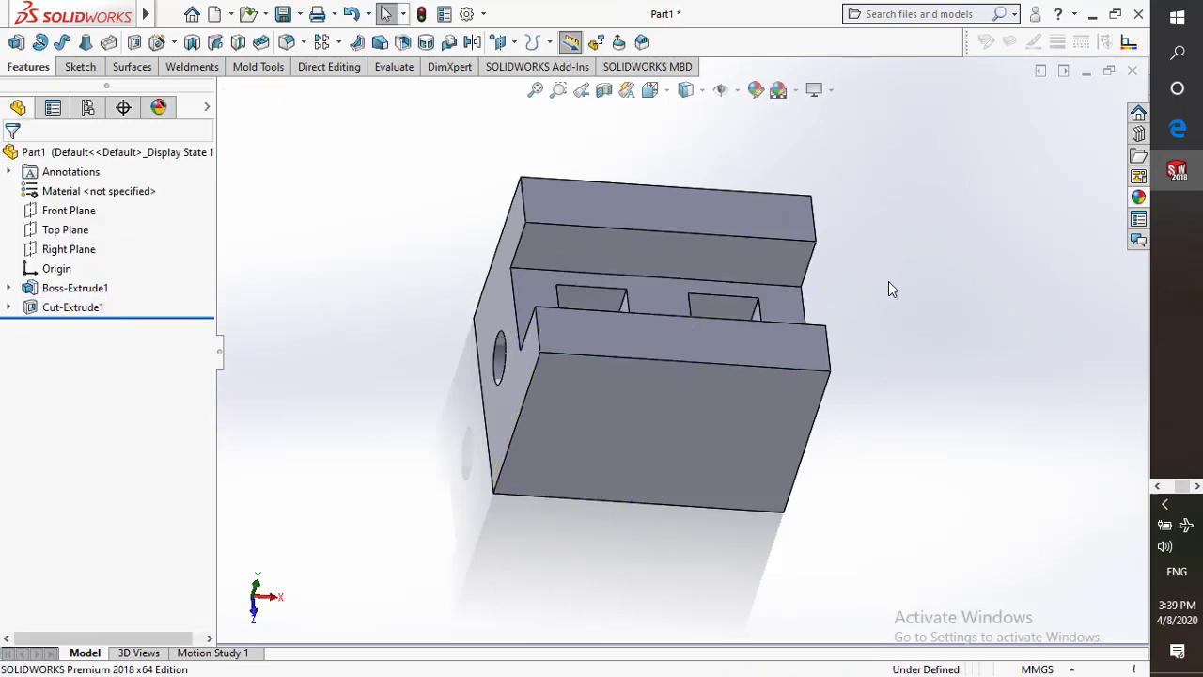
Change the appearance of the whole block body to medium grey from the standard colour swatches
middle_click_drag(890, 289, 828, 309)
left_click(787, 311)
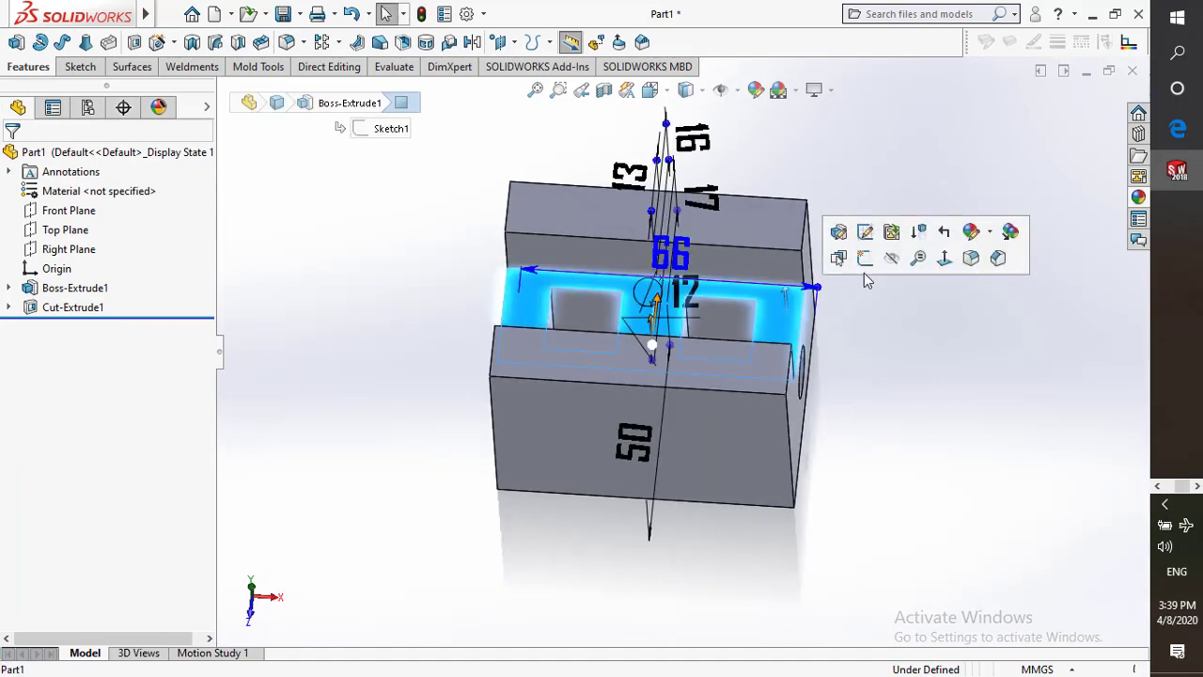
left_click(971, 231)
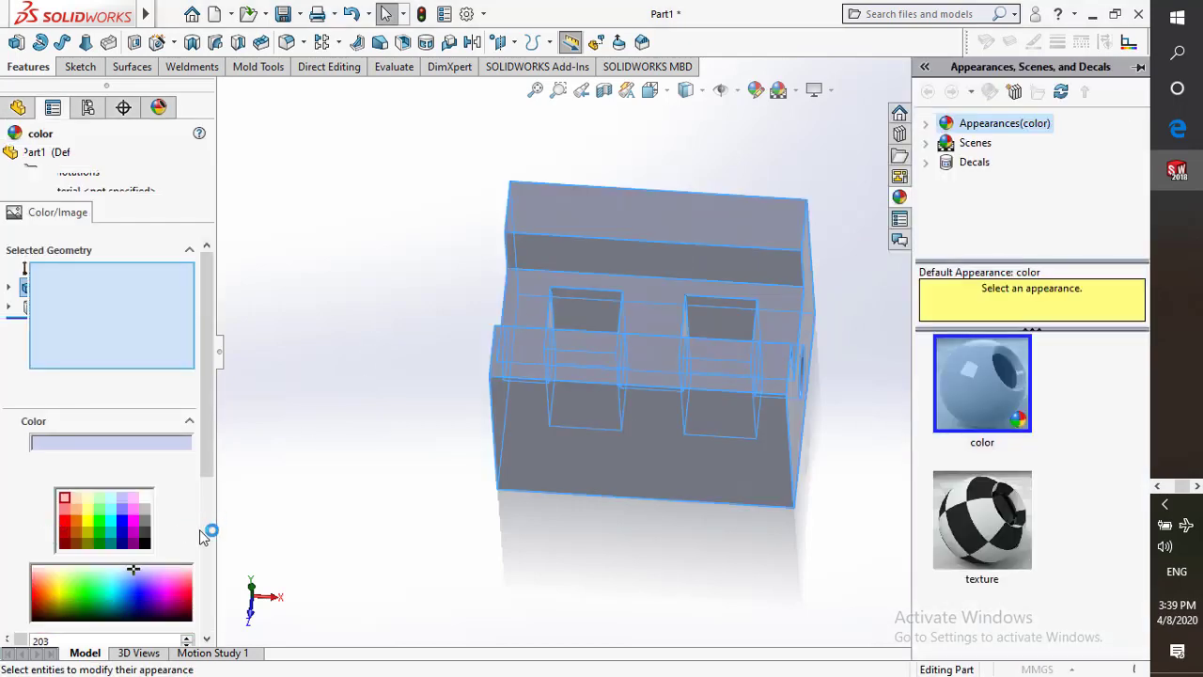
left_click(146, 521)
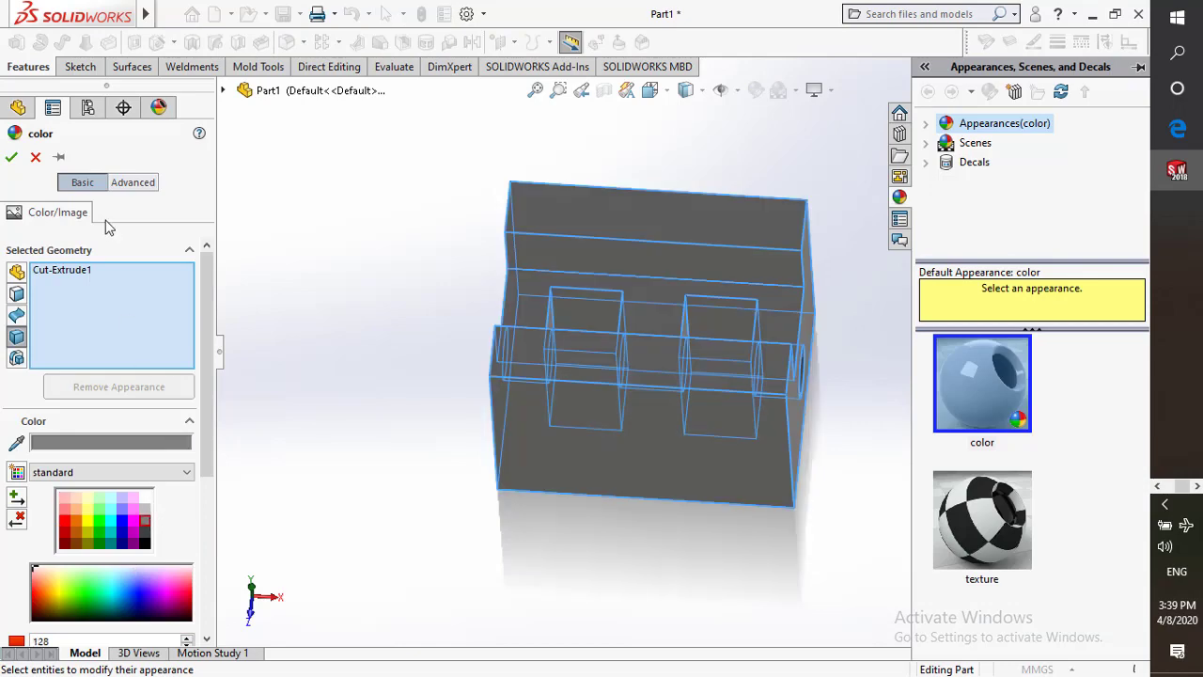
left_click(12, 161)
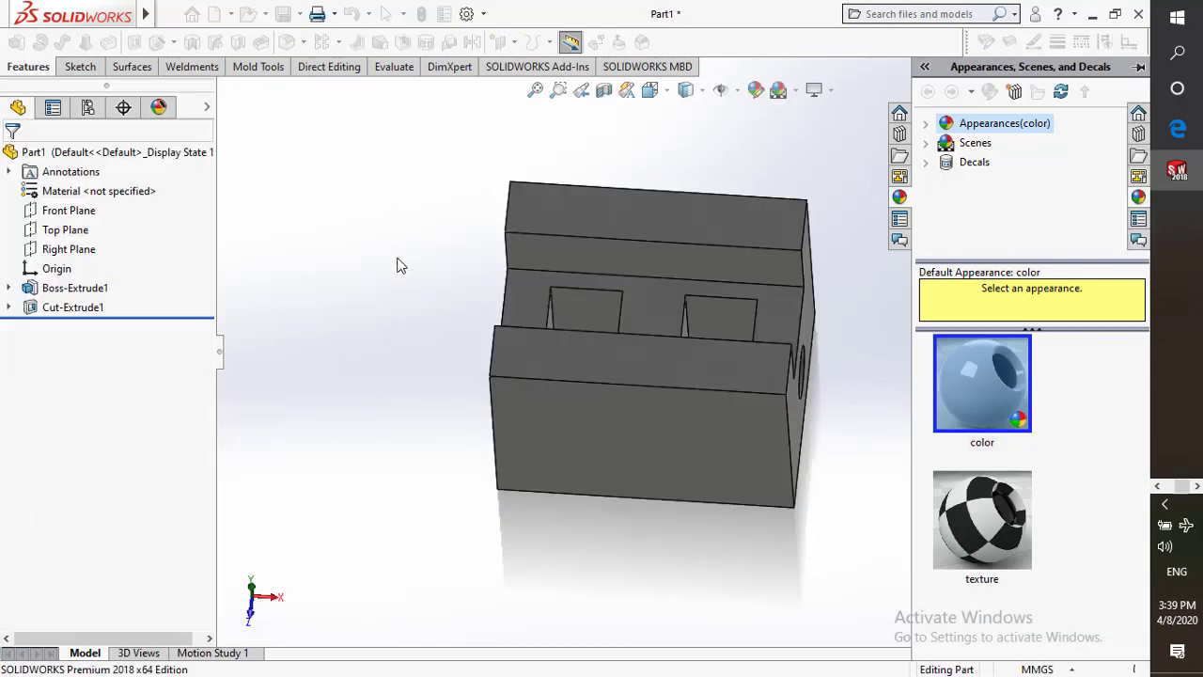
Show the block in the Trimetric orientation and inspect its slot, square holes and round hole
middle_click_drag(416, 303, 607, 159)
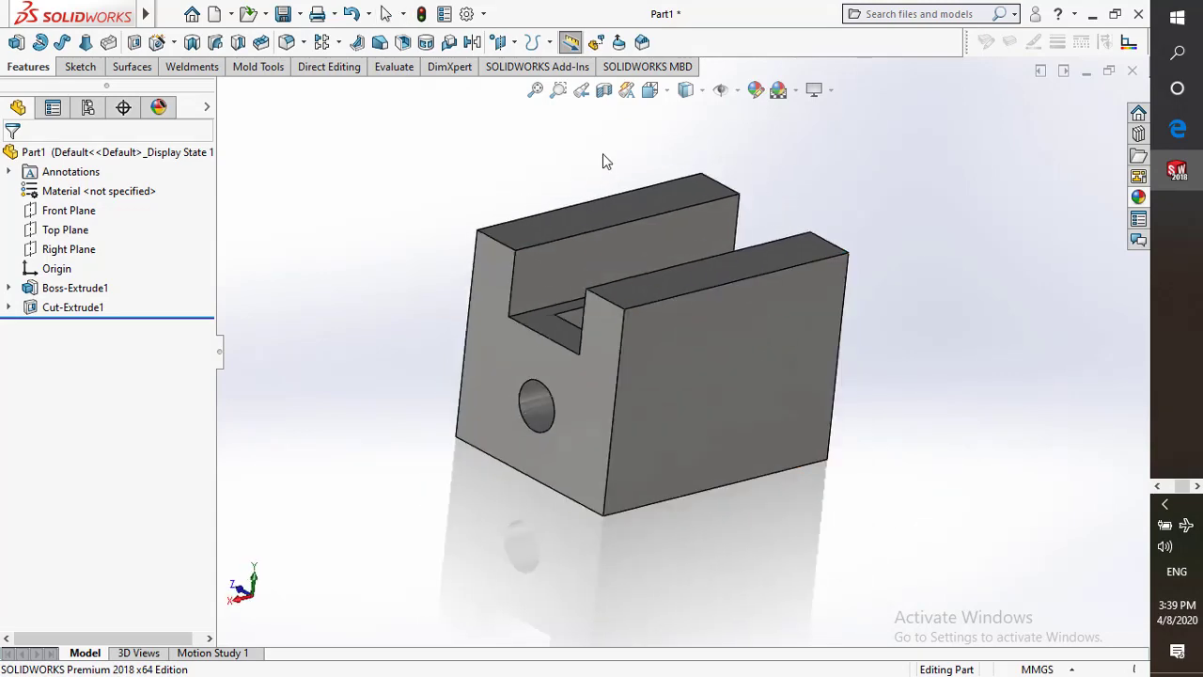
left_click(650, 89)
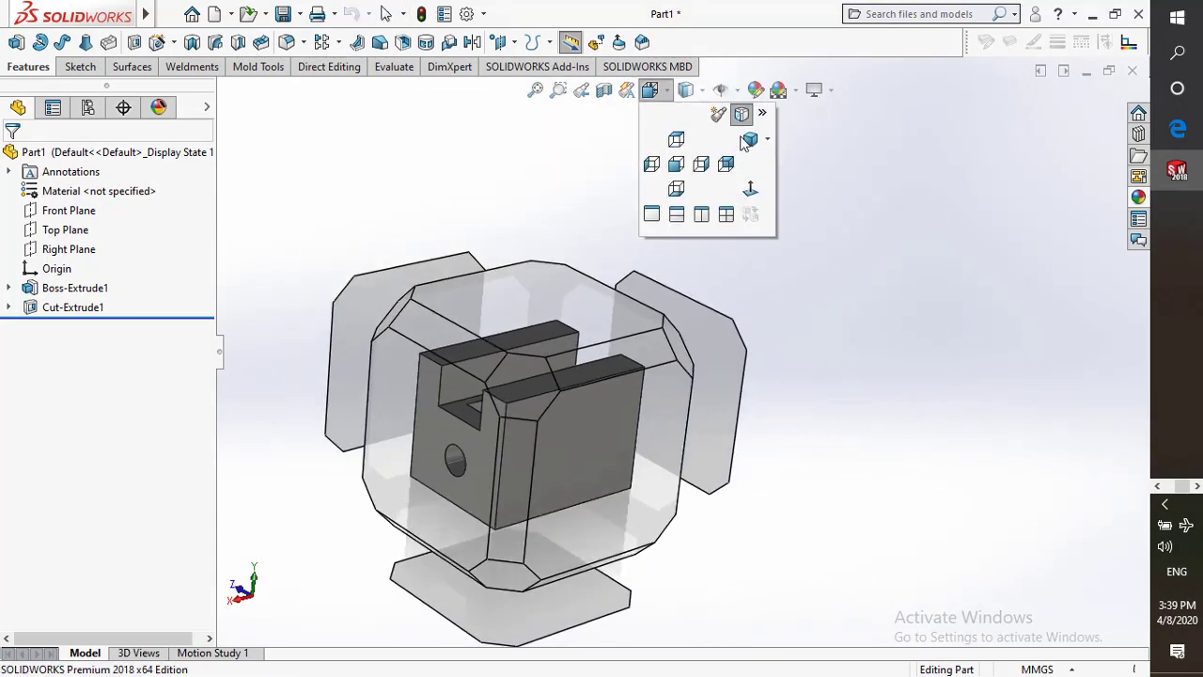
left_click(743, 139)
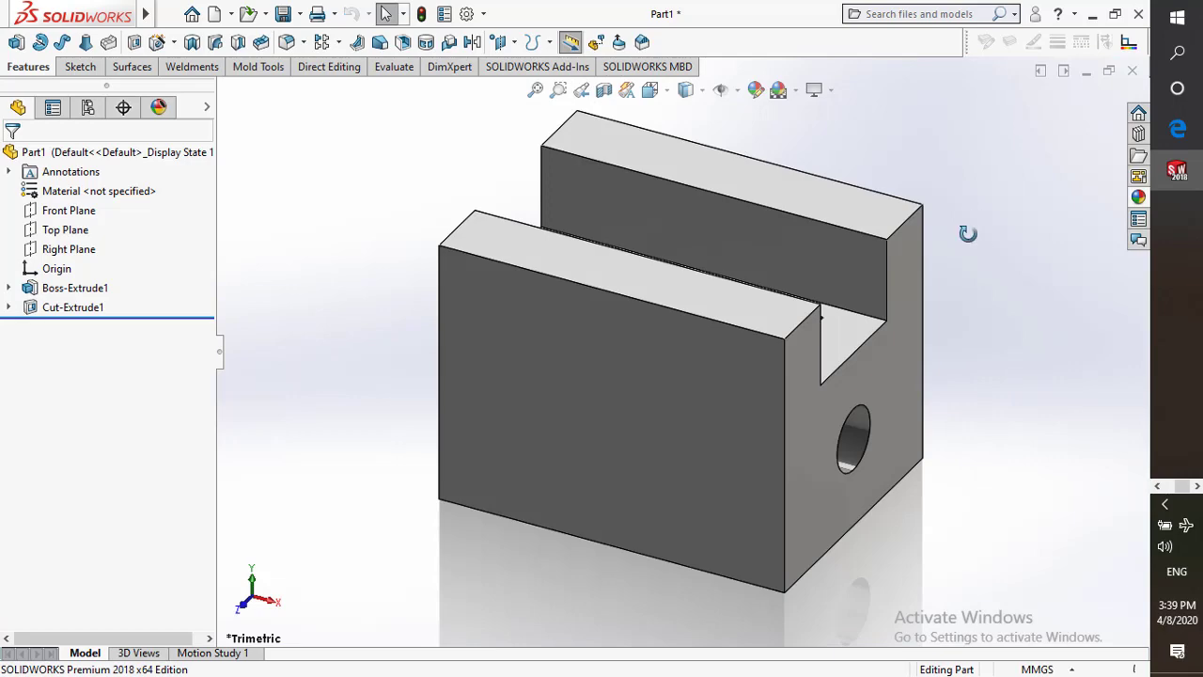
middle_click_drag(969, 233, 986, 299)
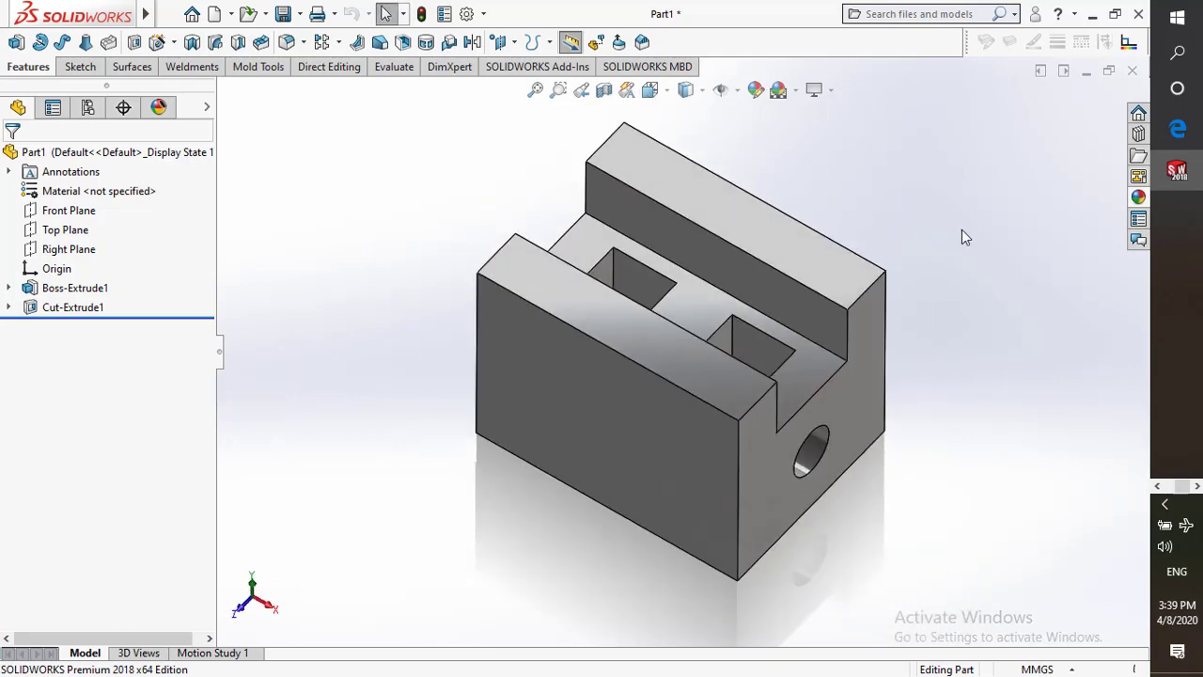
Save the part to the Desktop with the file name 02
key("ctrl+s")
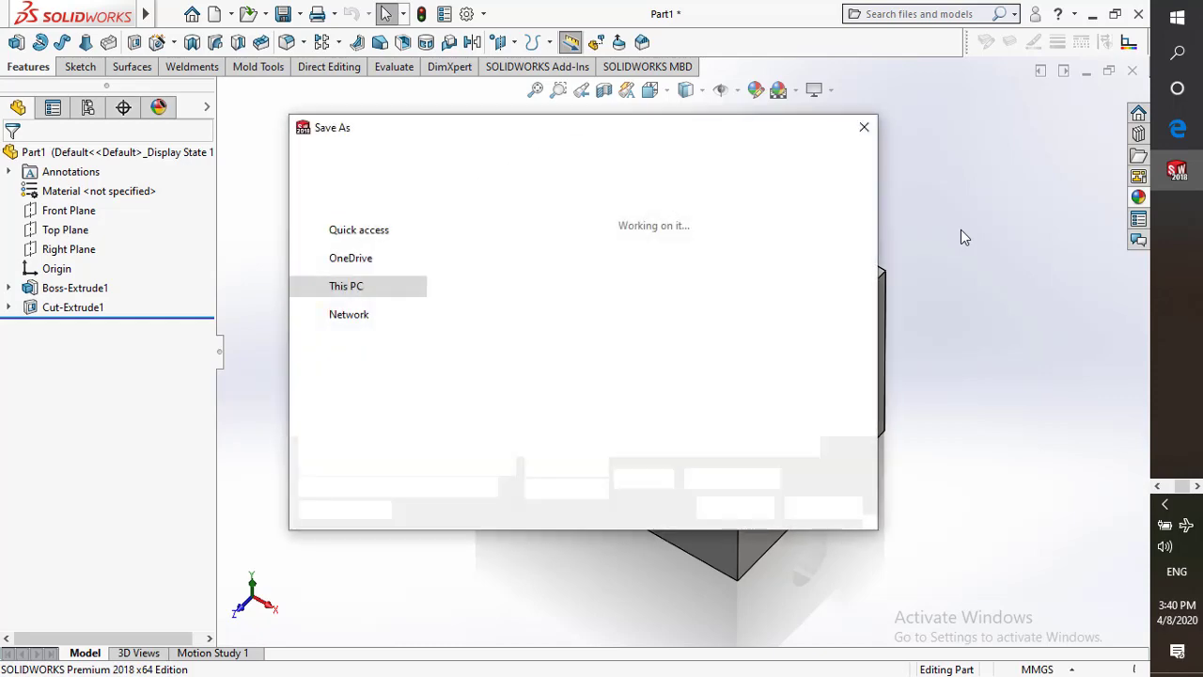
scroll(357, 252, "up", 5)
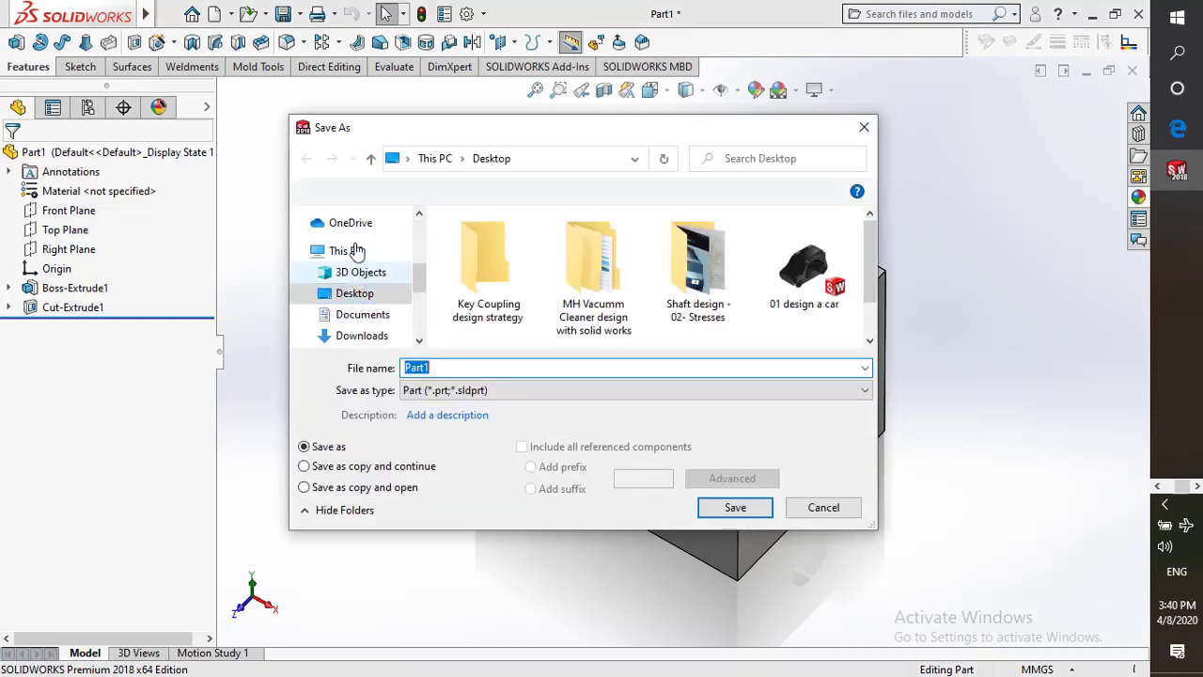
scroll(360, 254, "up", 3)
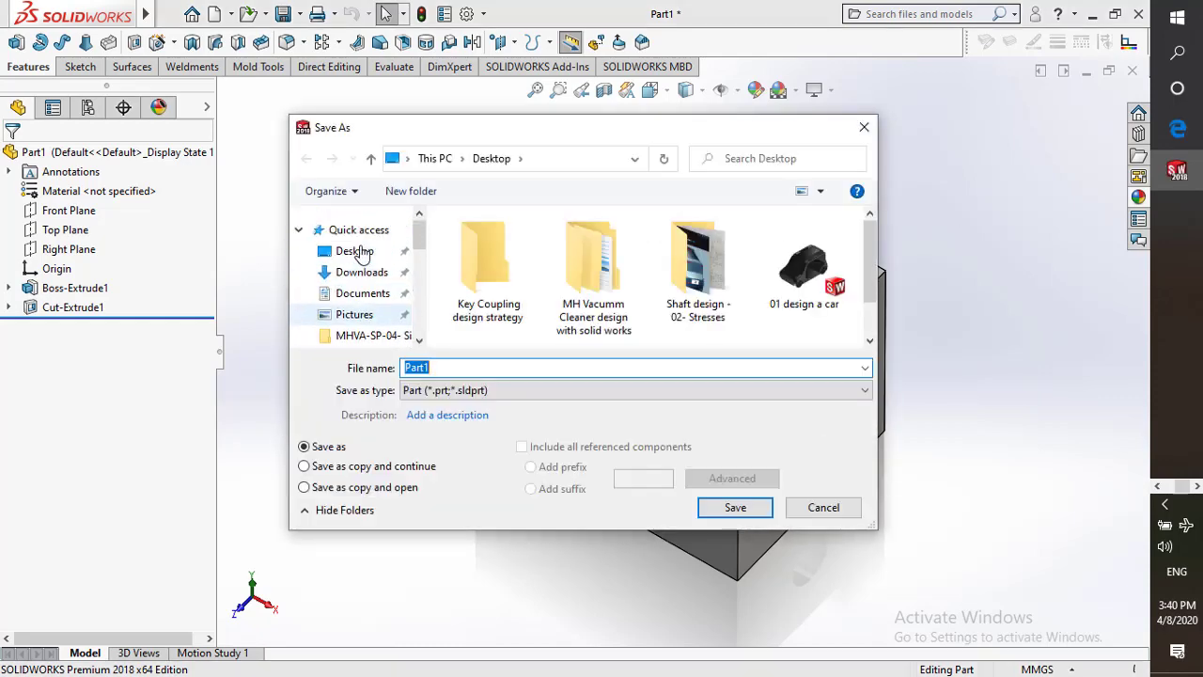
left_click(353, 250)
double_click(467, 365)
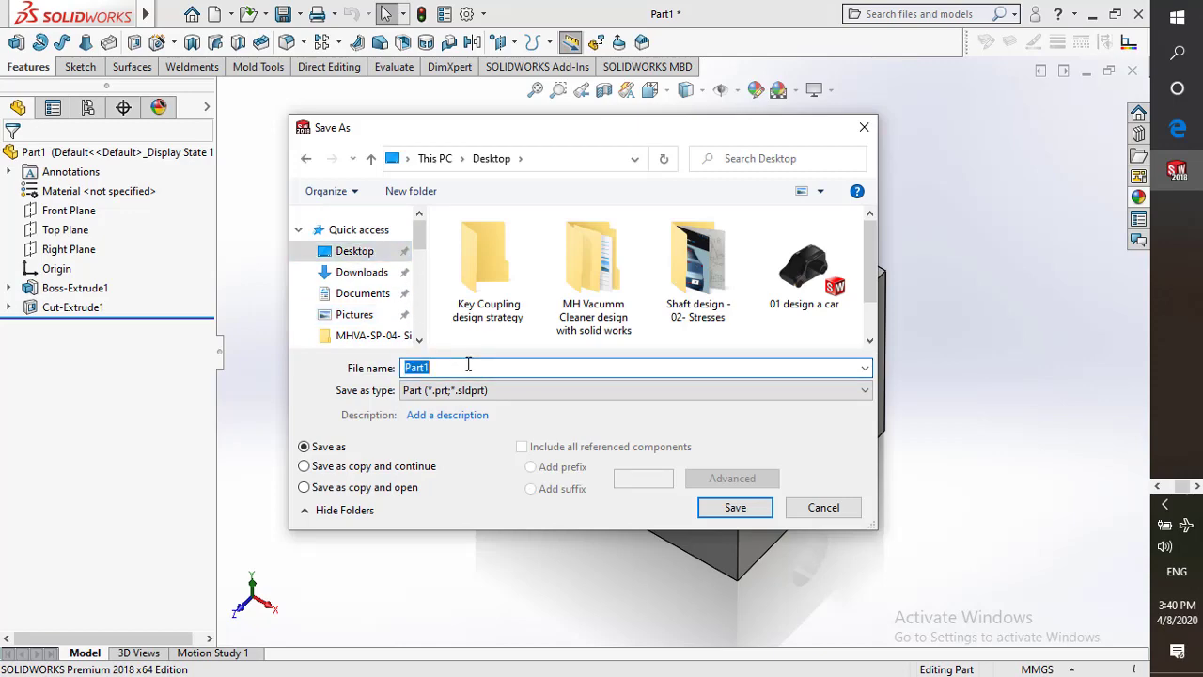
type("02")
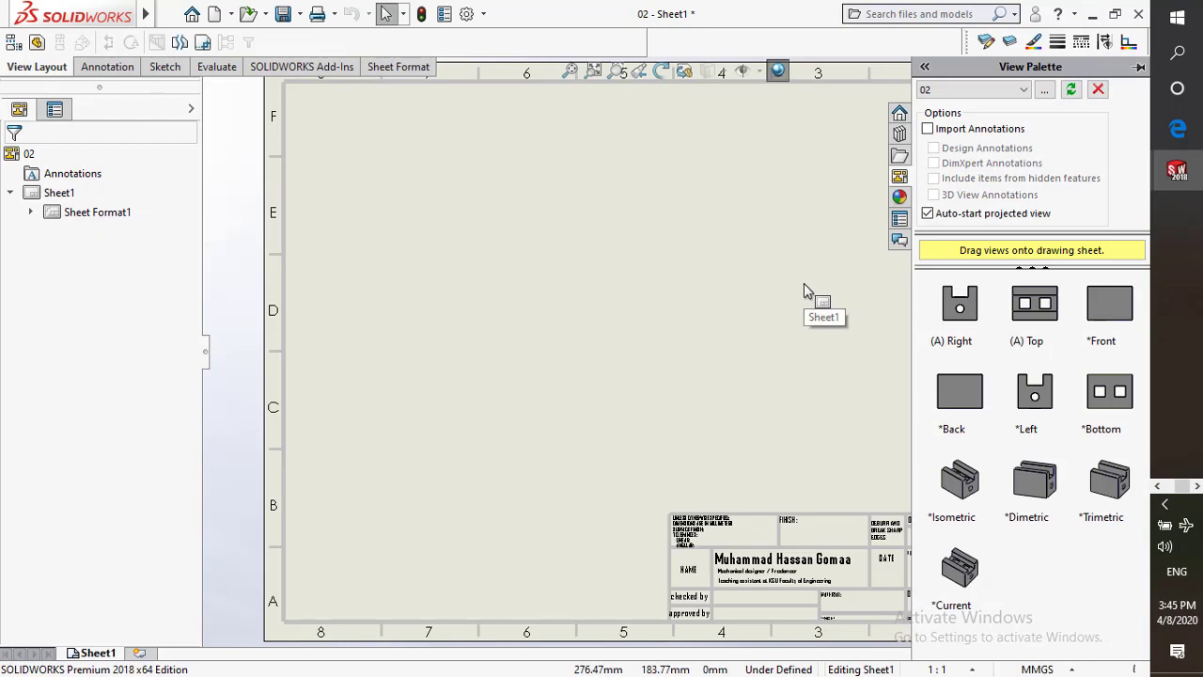
scroll(804, 282, "up", 5)
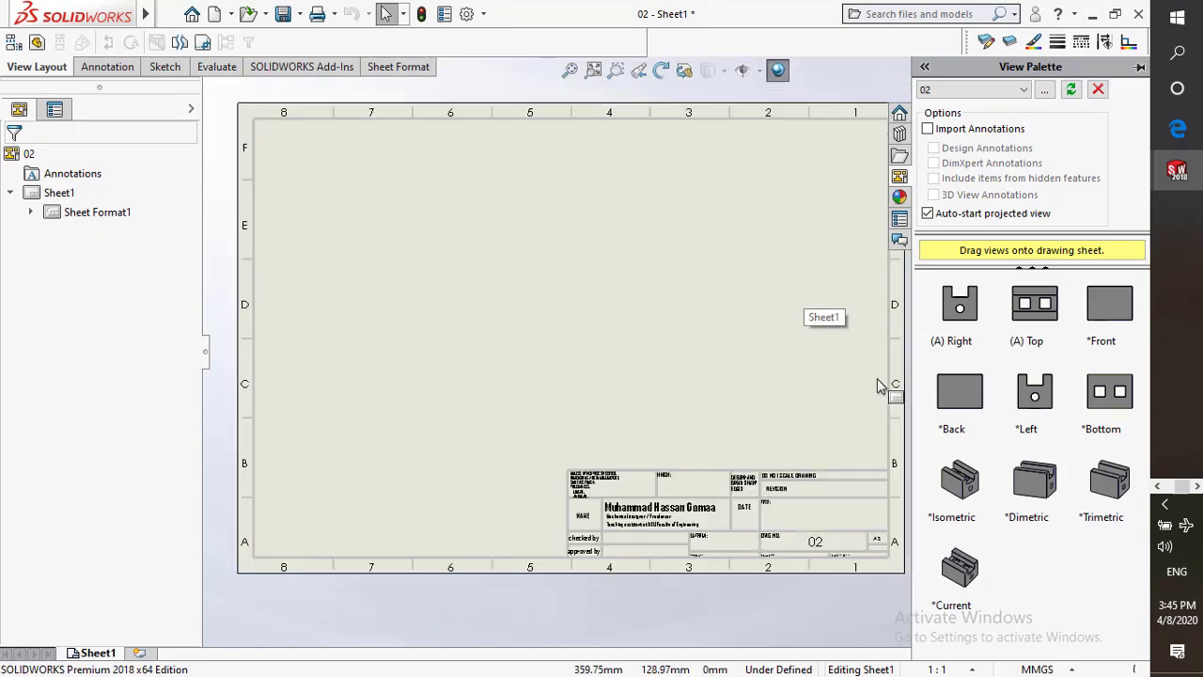
scroll(687, 457, "down", 5)
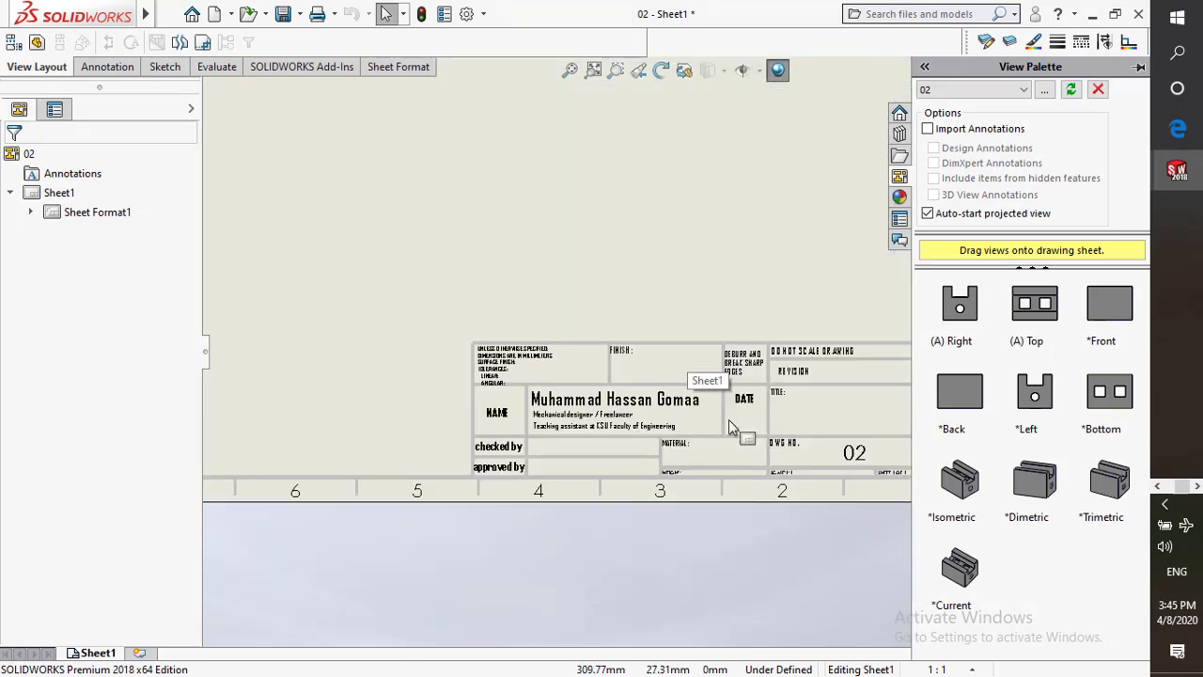
Place the block's Left view from the view palette near the upper middle of the drawing sheet
scroll(752, 399, "down", 3)
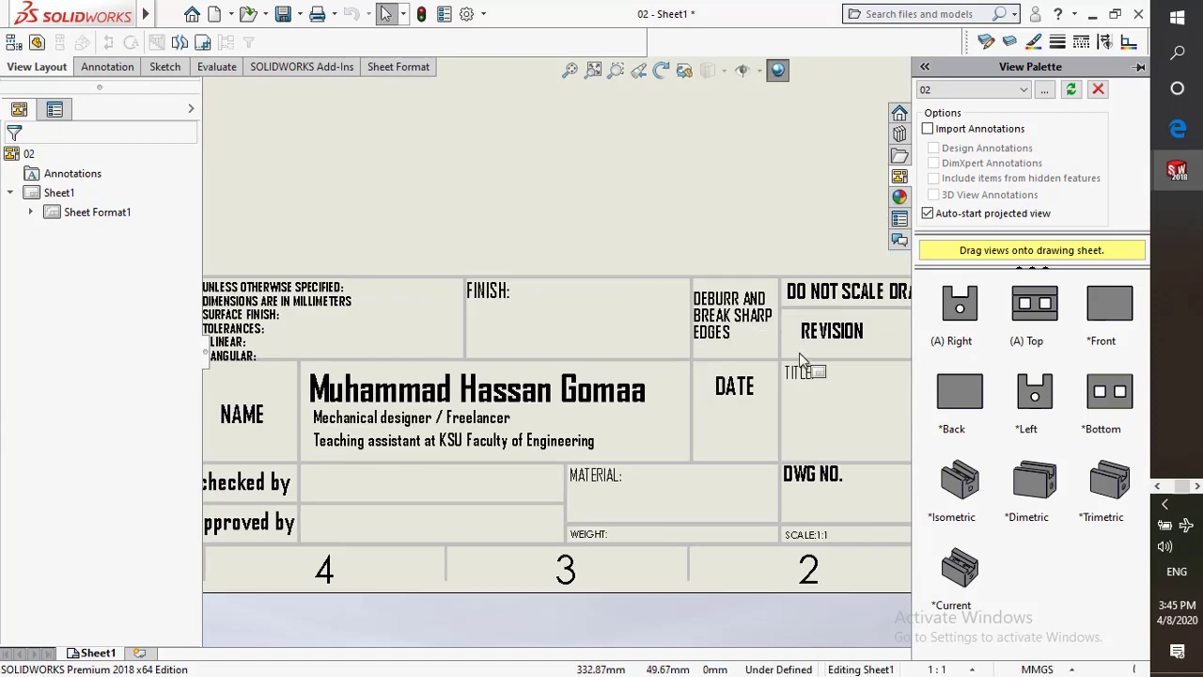
scroll(799, 353, "up", 2)
scroll(799, 353, "up", 8)
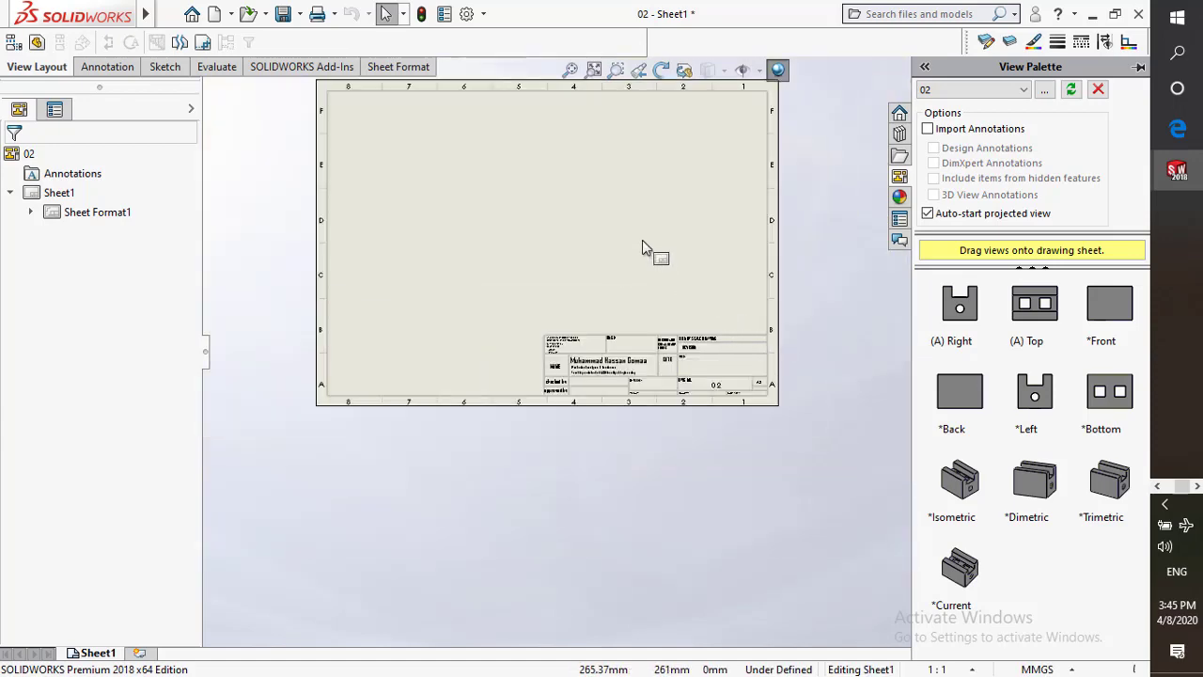
scroll(685, 385, "down", 5)
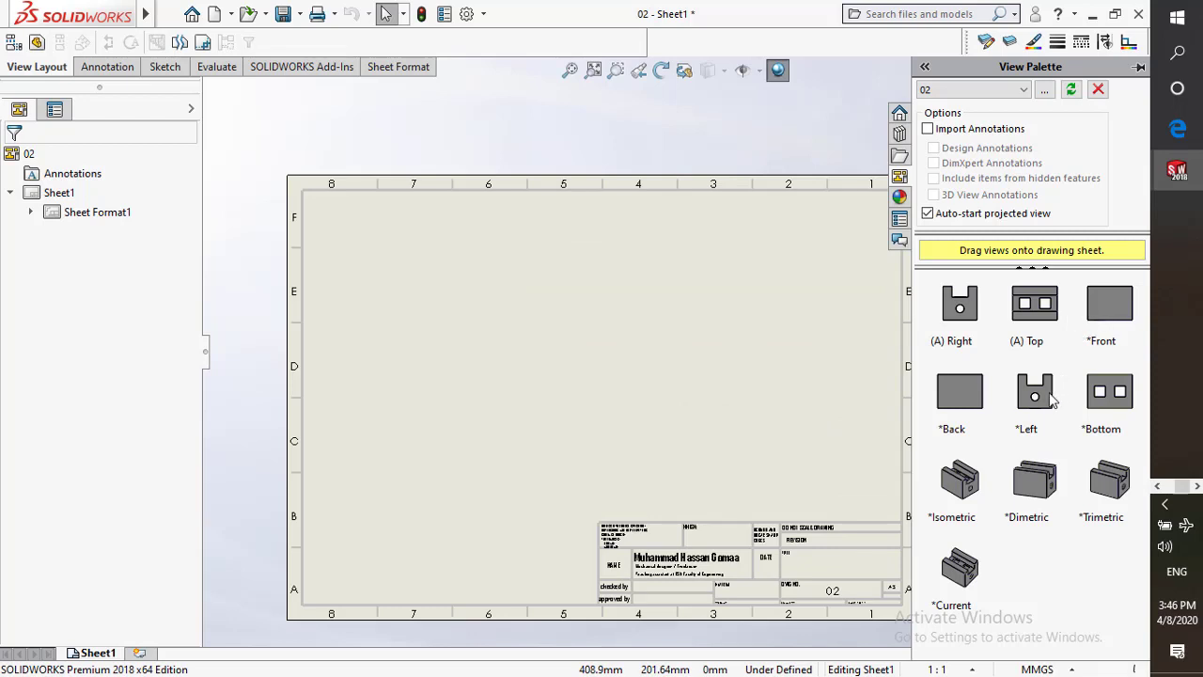
mouse_move(1039, 403)
left_mouse_down()
mouse_move(812, 296)
mouse_move(595, 265)
mouse_move(639, 260)
mouse_move(636, 235)
left_mouse_up()
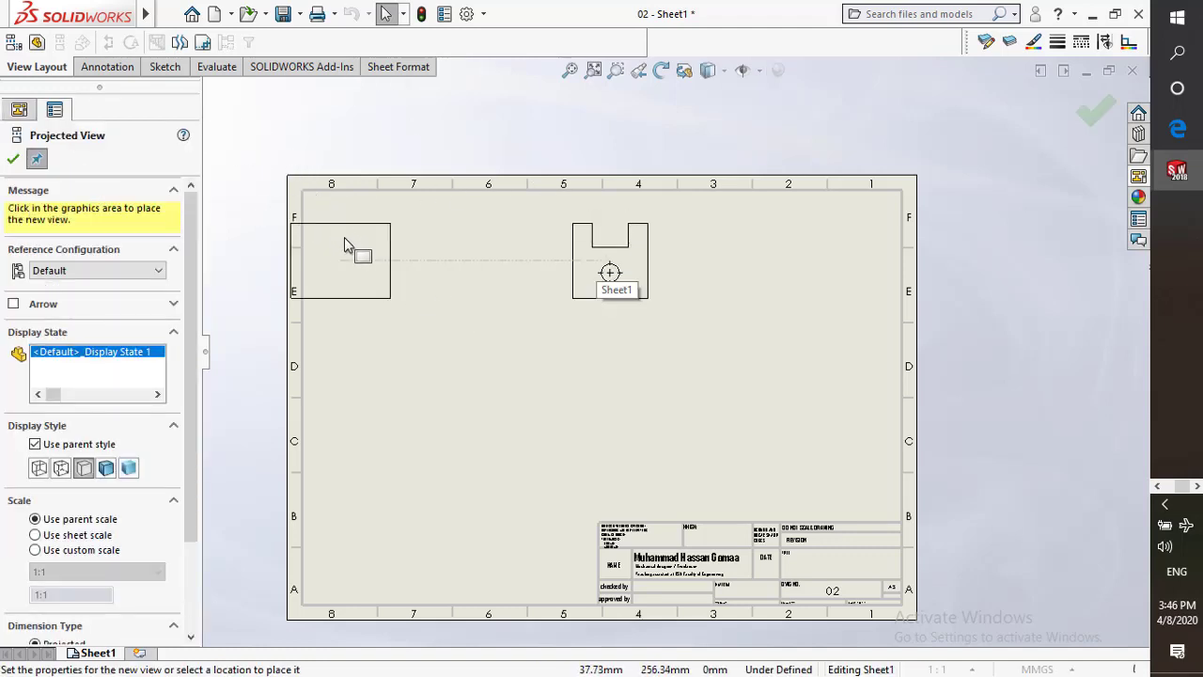
Add a projected isometric view of the block below the Left view and display it Shaded With Edges
scroll(294, 184, "up", 3)
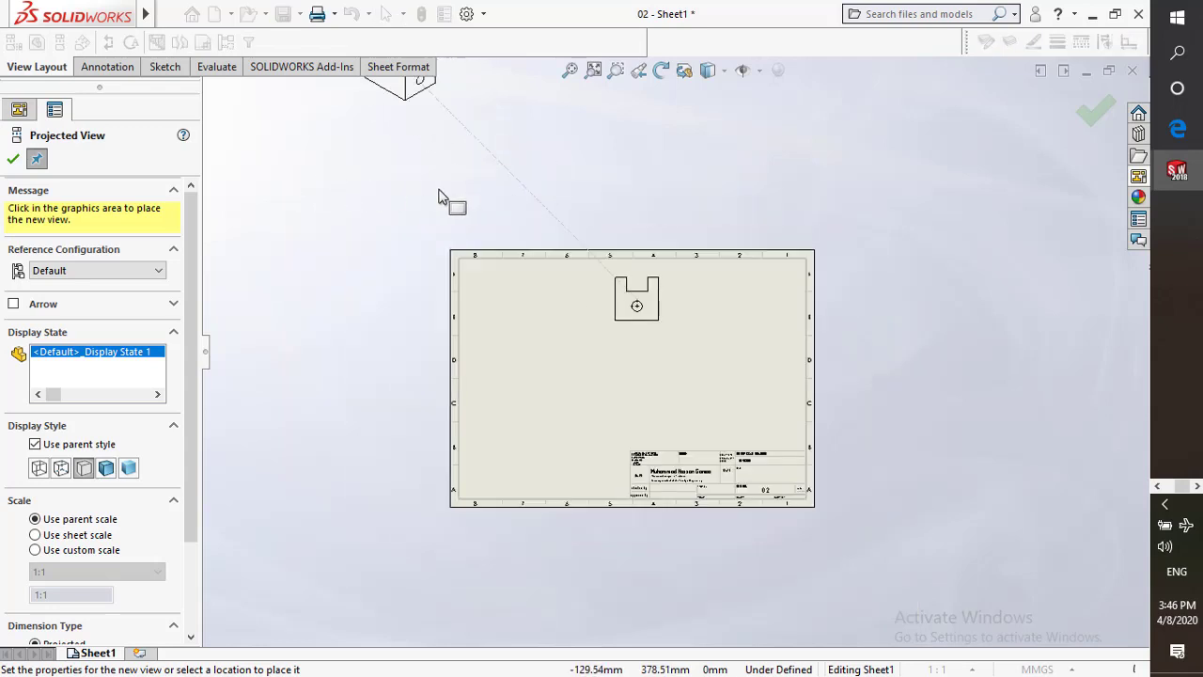
left_click(461, 213)
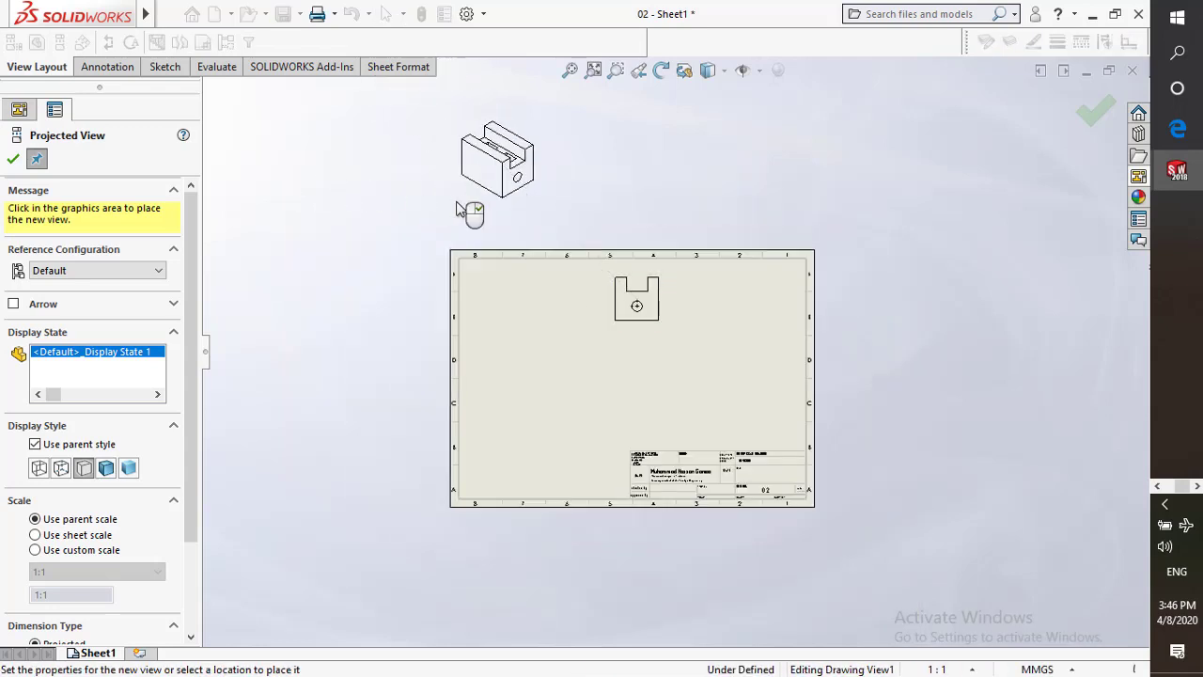
left_click_drag(490, 214, 664, 433)
scroll(646, 390, "down", 4)
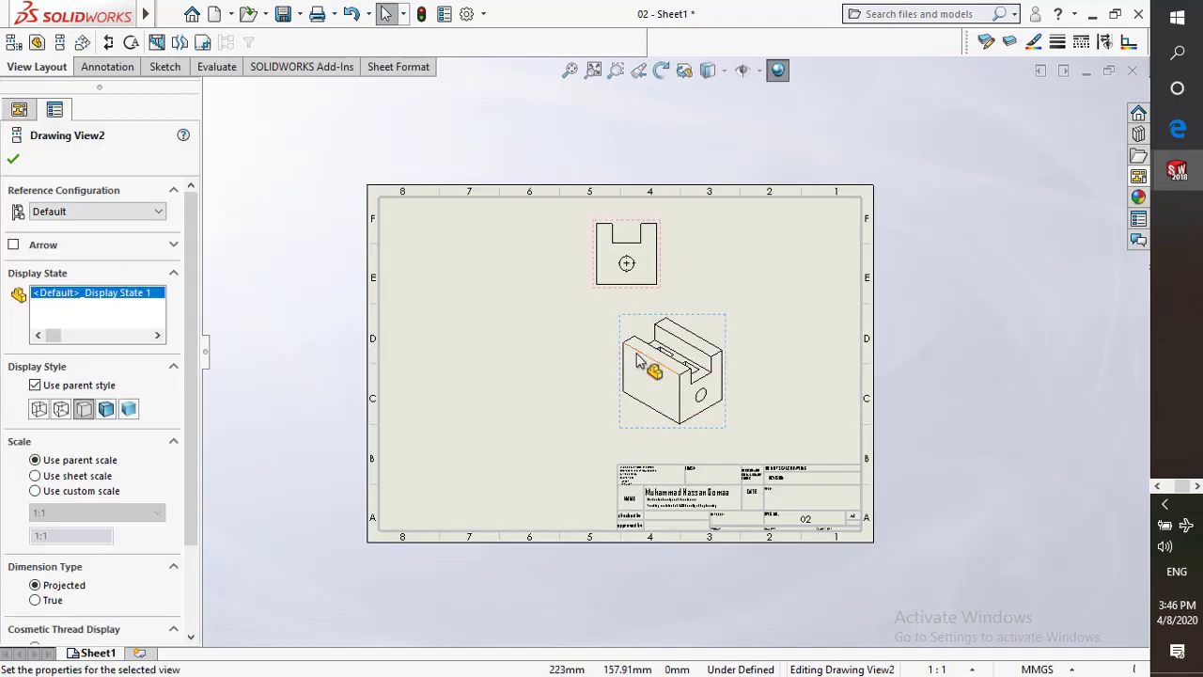
left_click(109, 407)
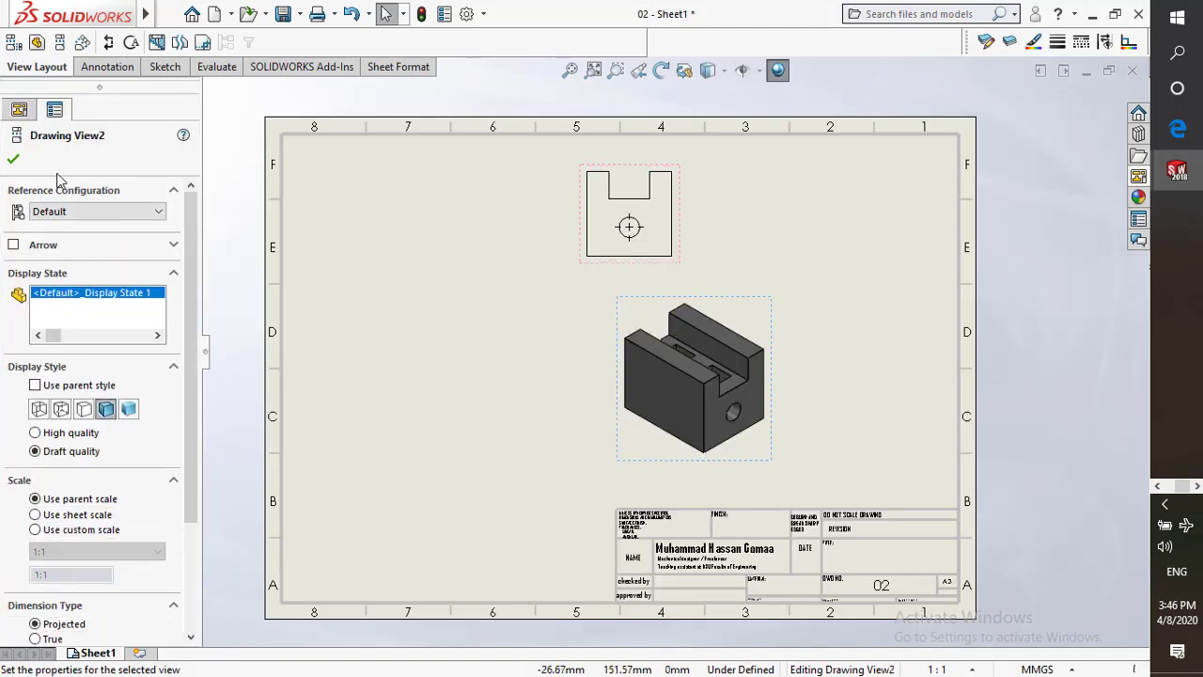
left_click(12, 162)
Set the display style of the Left view to Hidden Lines Visible
left_click(200, 14)
left_click(375, 226)
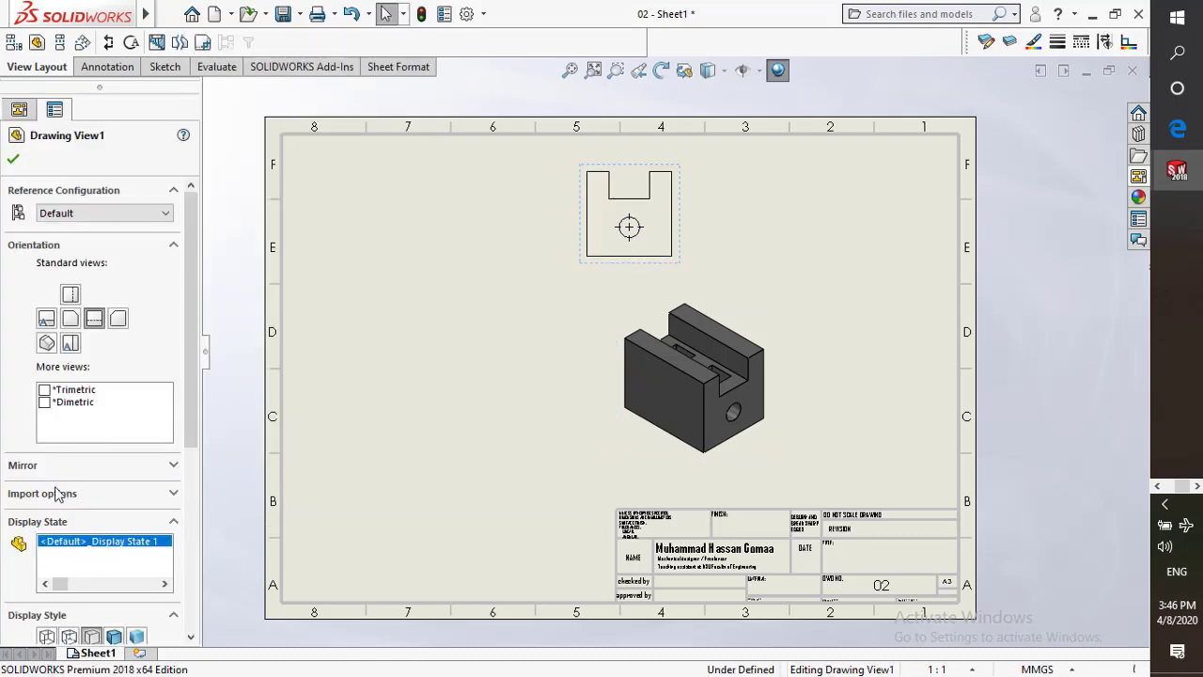
scroll(49, 513, "down", 3)
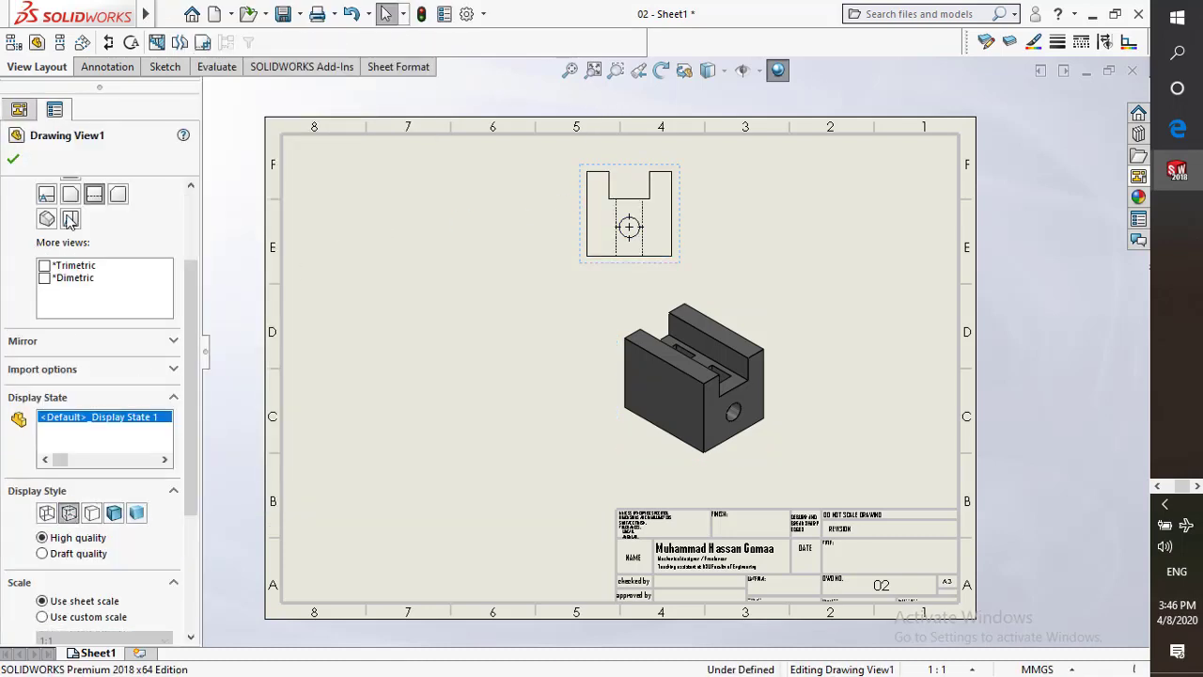
left_click(13, 160)
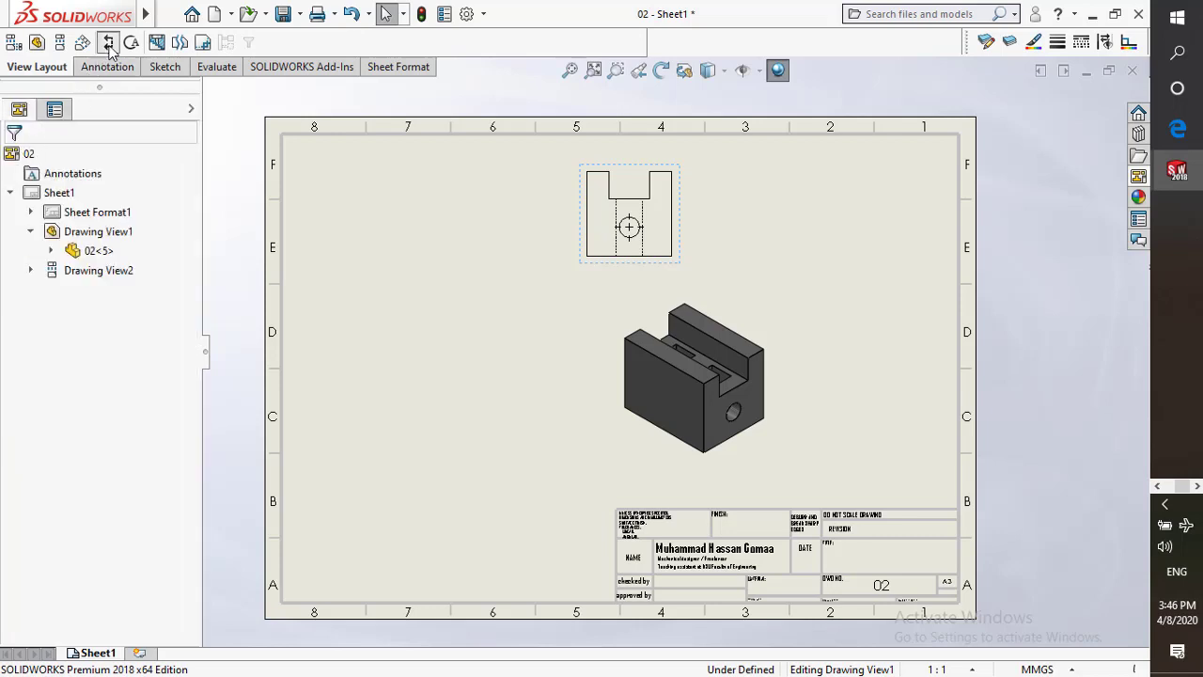
Create section view A-A with a vertical cutting line through the round hole's centre, placed to the left of the Left view
left_click(108, 44)
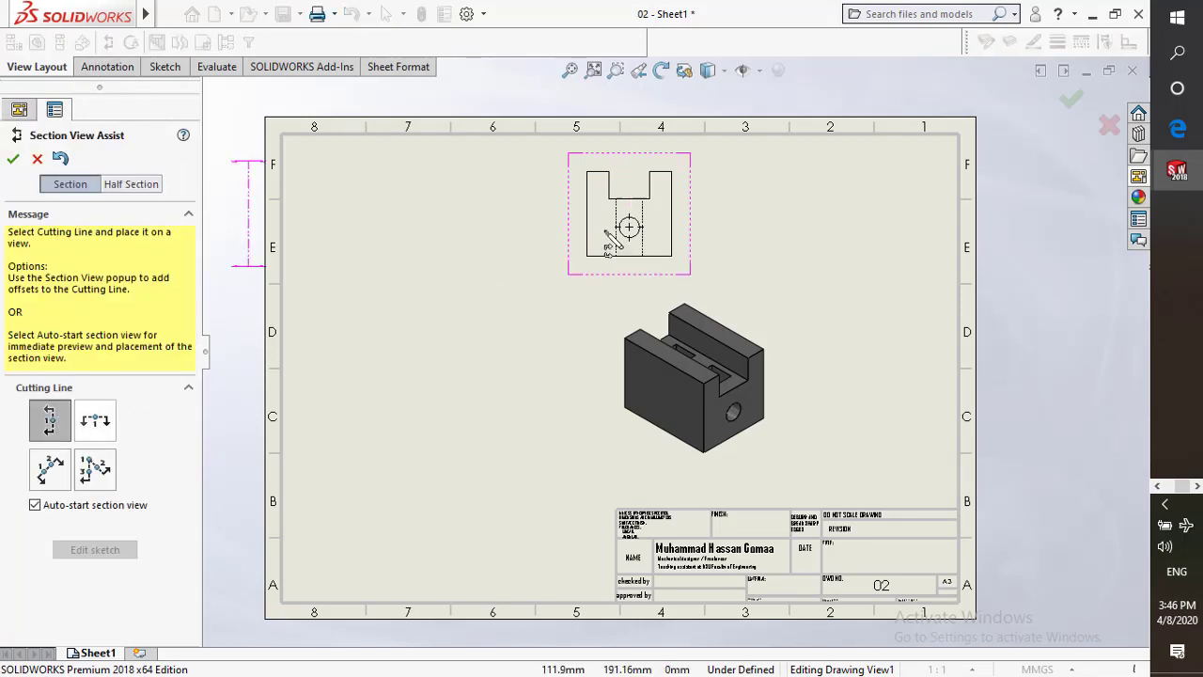
left_click(629, 226)
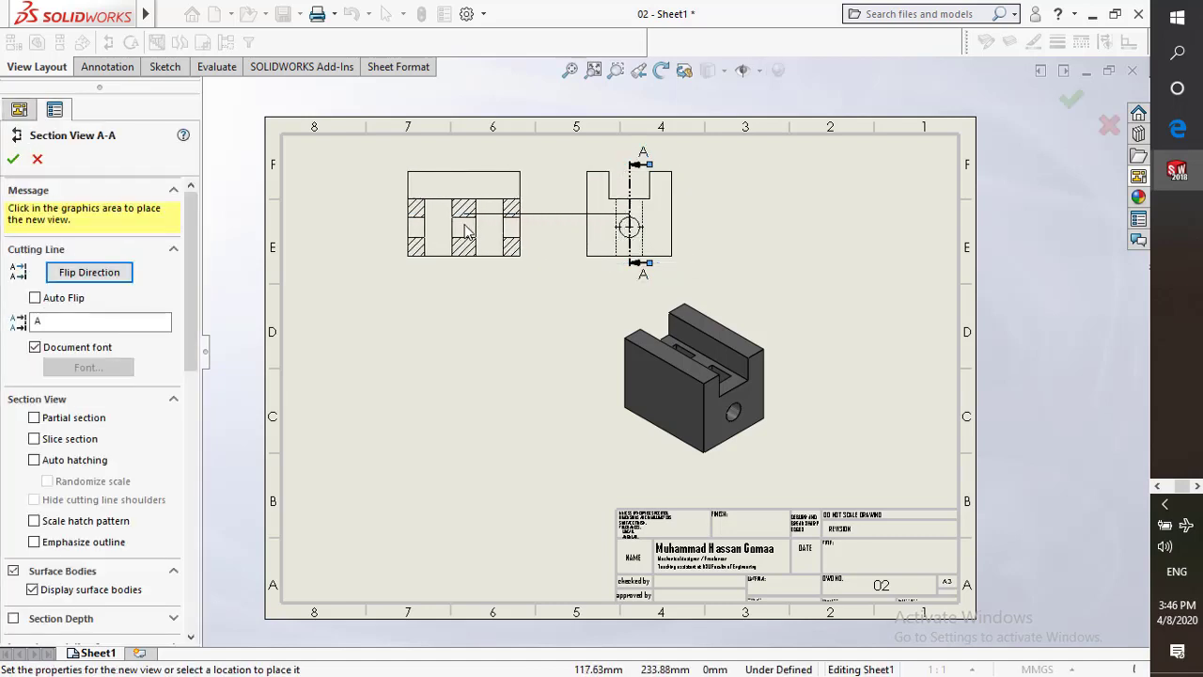
left_click(472, 268)
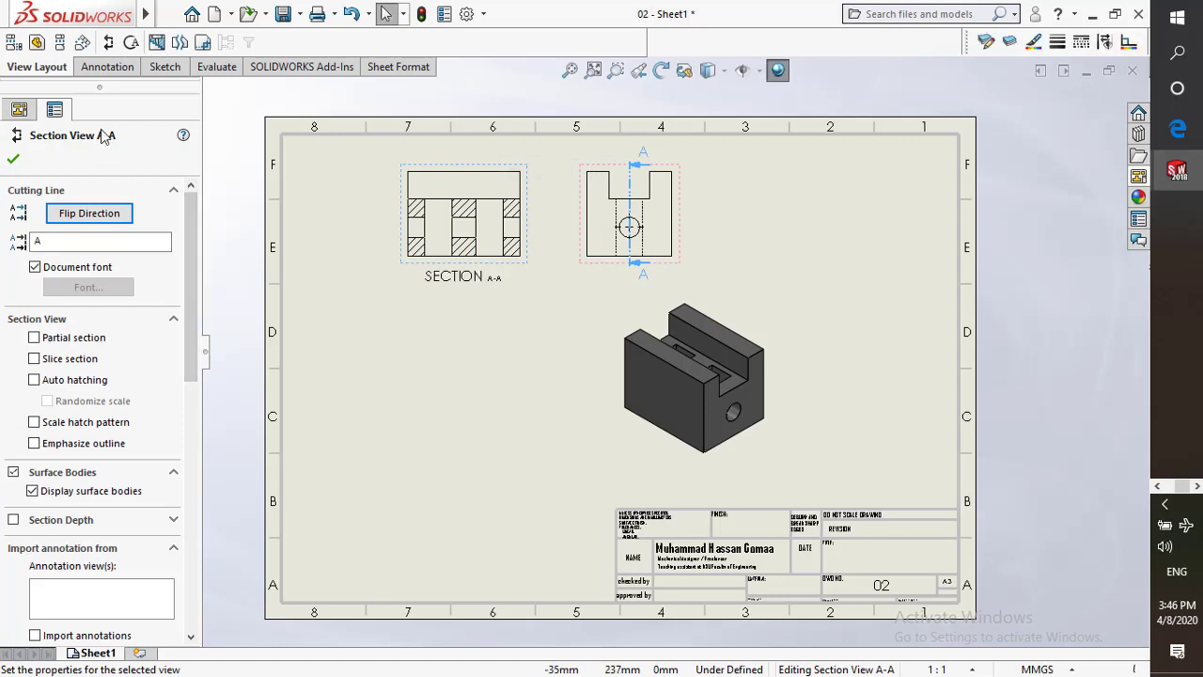
Create section view B-B with a horizontal cutting line through the round hole in section A-A, placed below that section
left_click(107, 42)
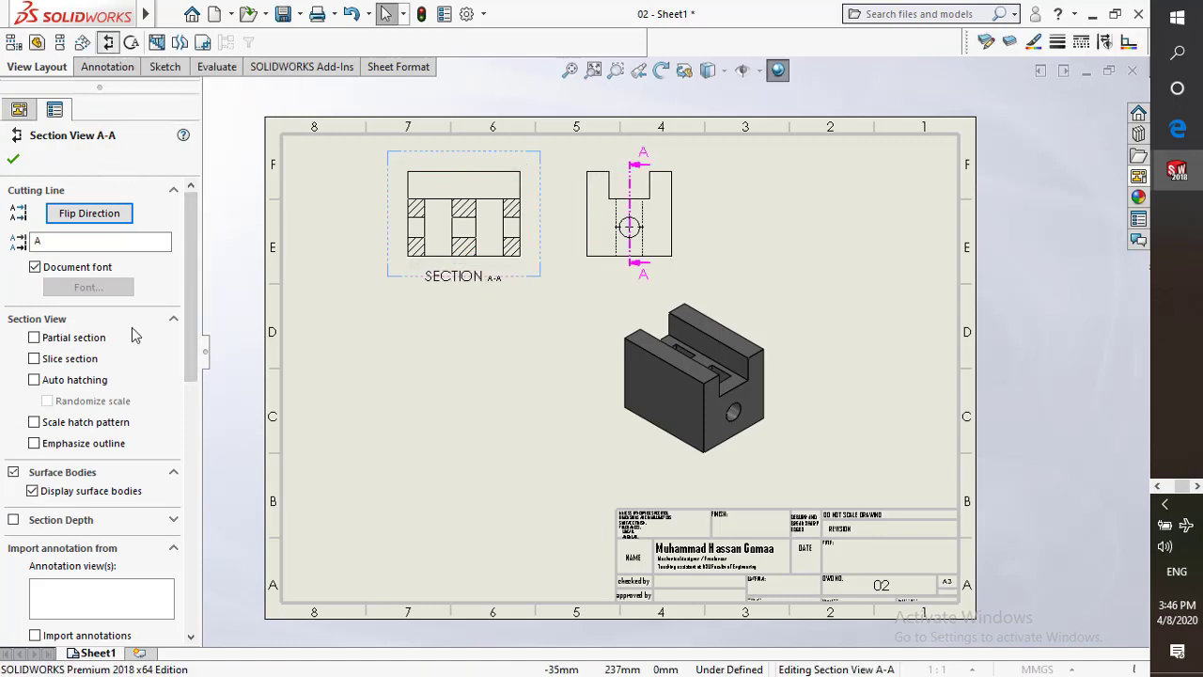
left_click(95, 420)
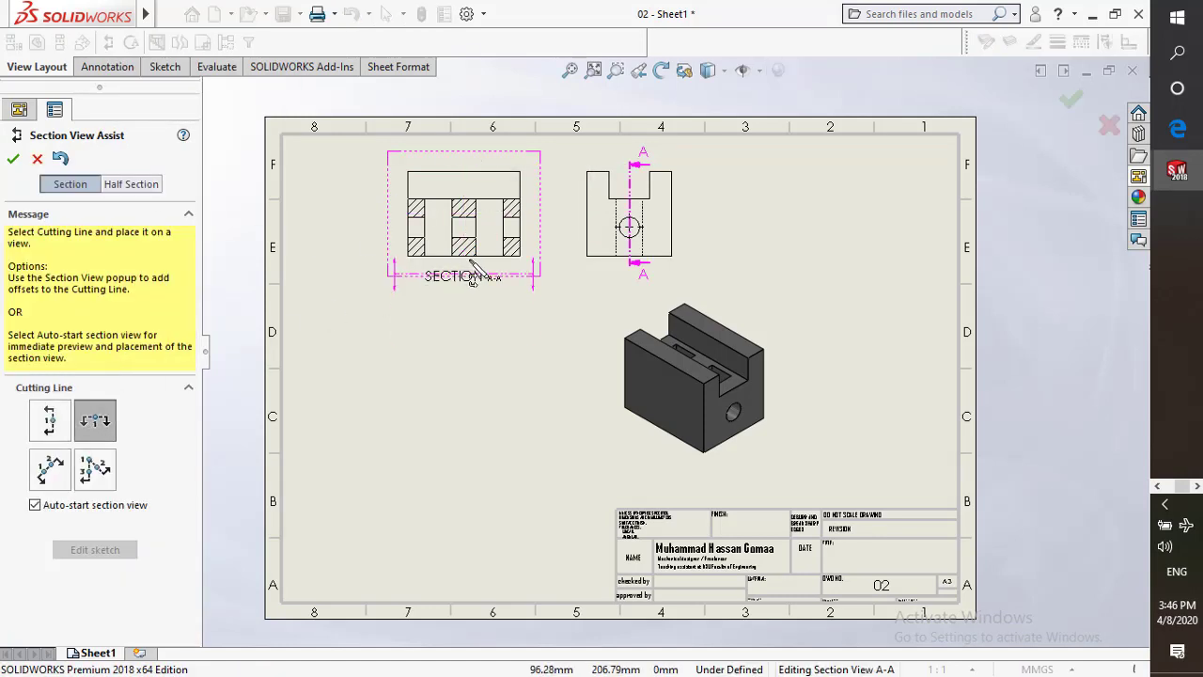
left_click(519, 228)
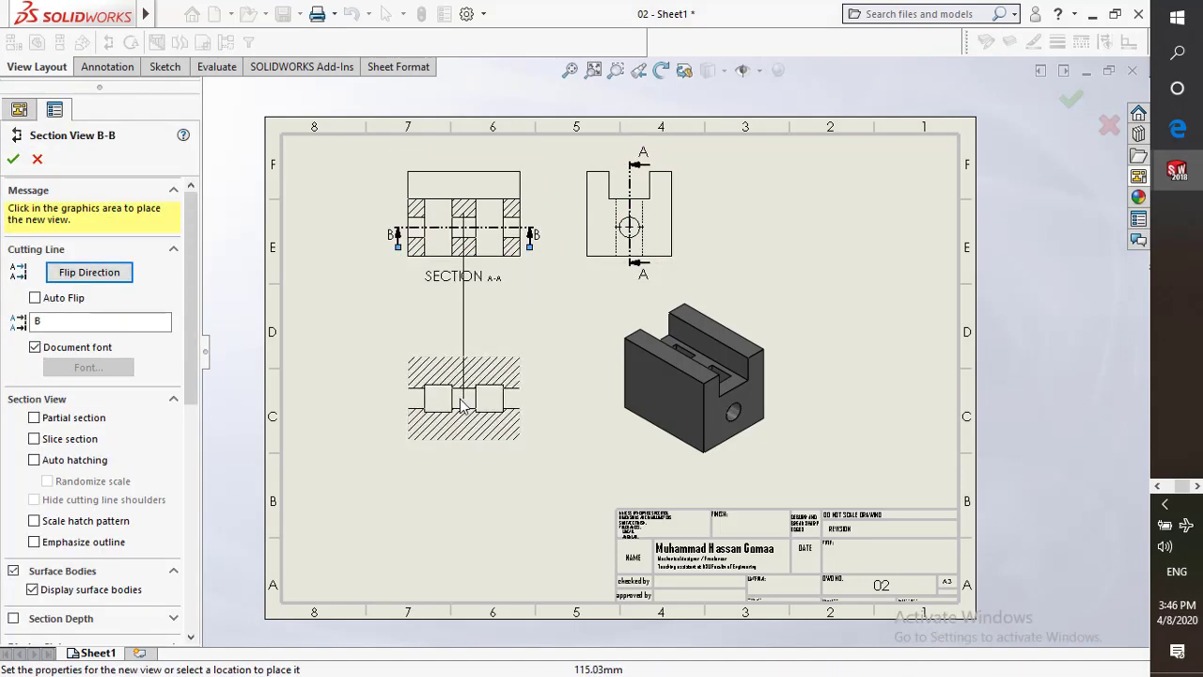
left_click(462, 404)
left_click(459, 402)
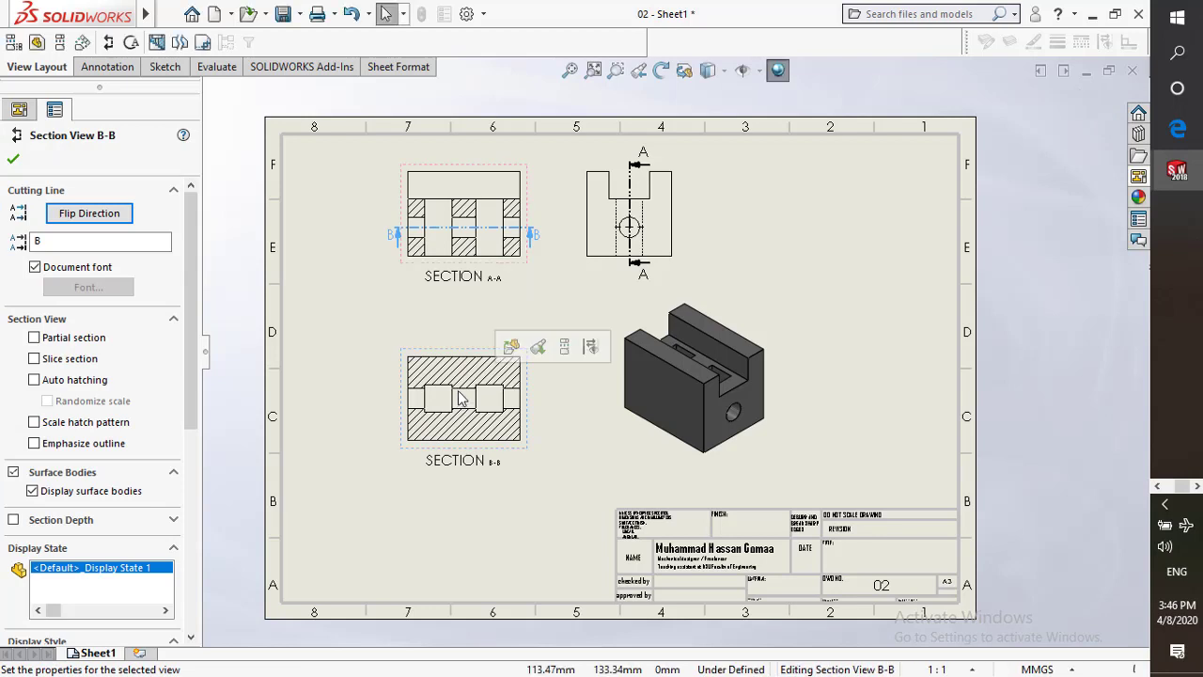
left_click(485, 297)
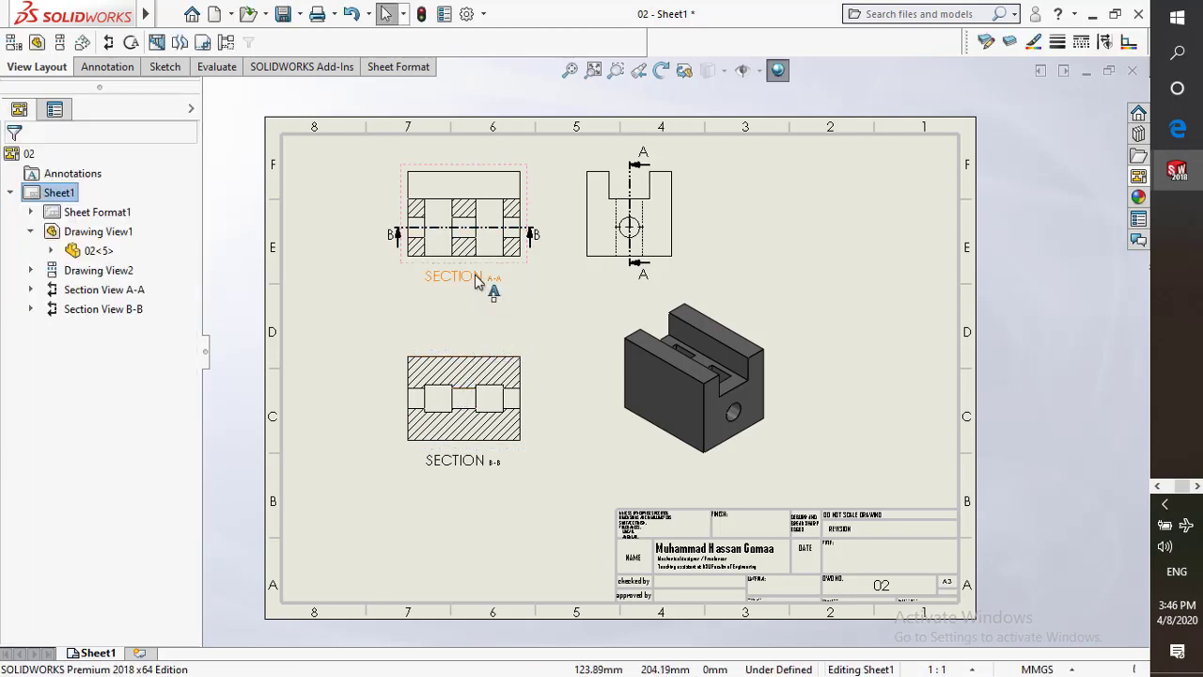
Format the Section A-A label as bold text in the Agency FB font
left_click(473, 274)
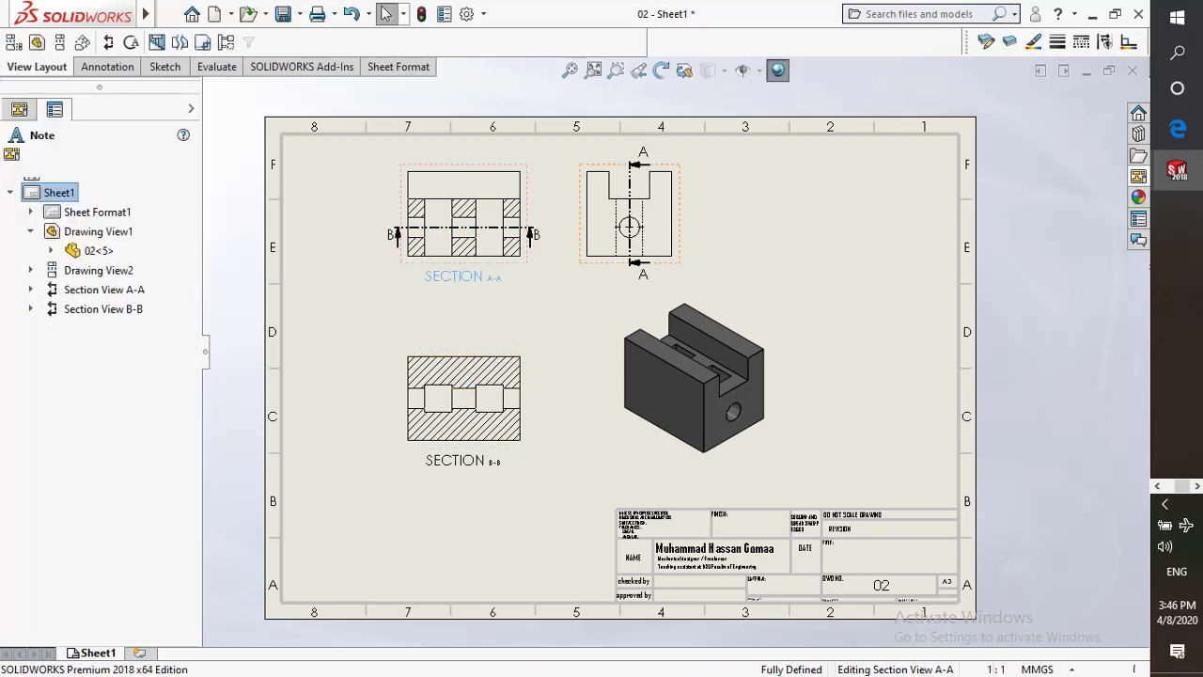
double_click(473, 275)
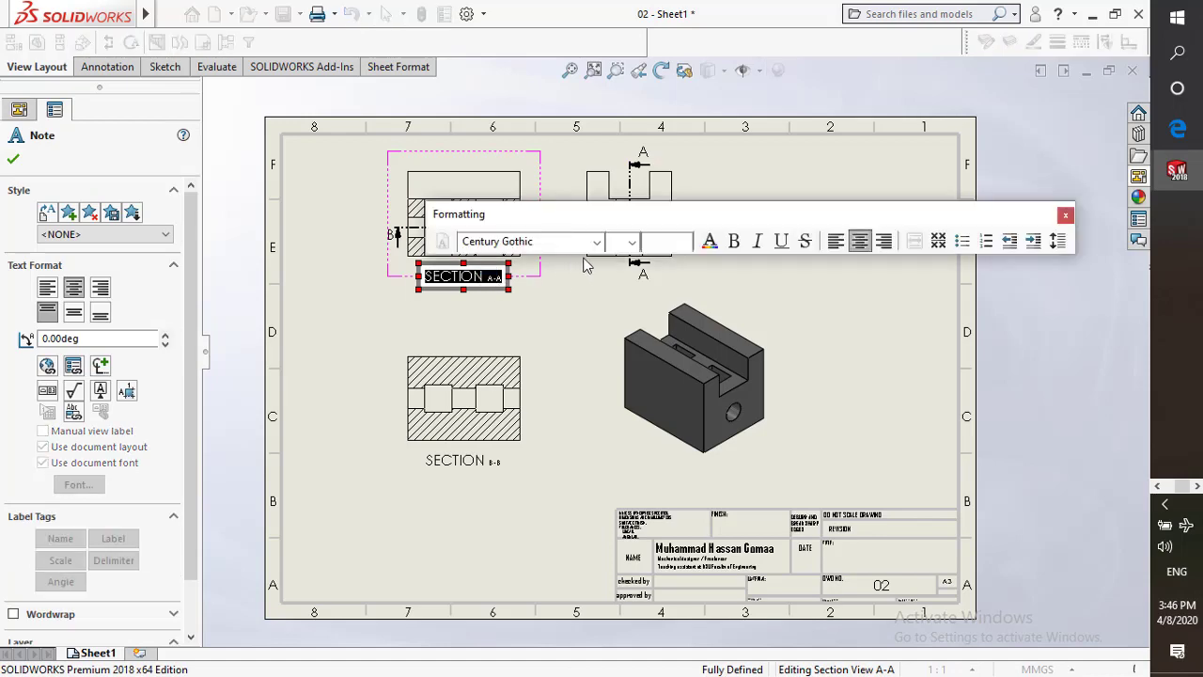
left_click(517, 241)
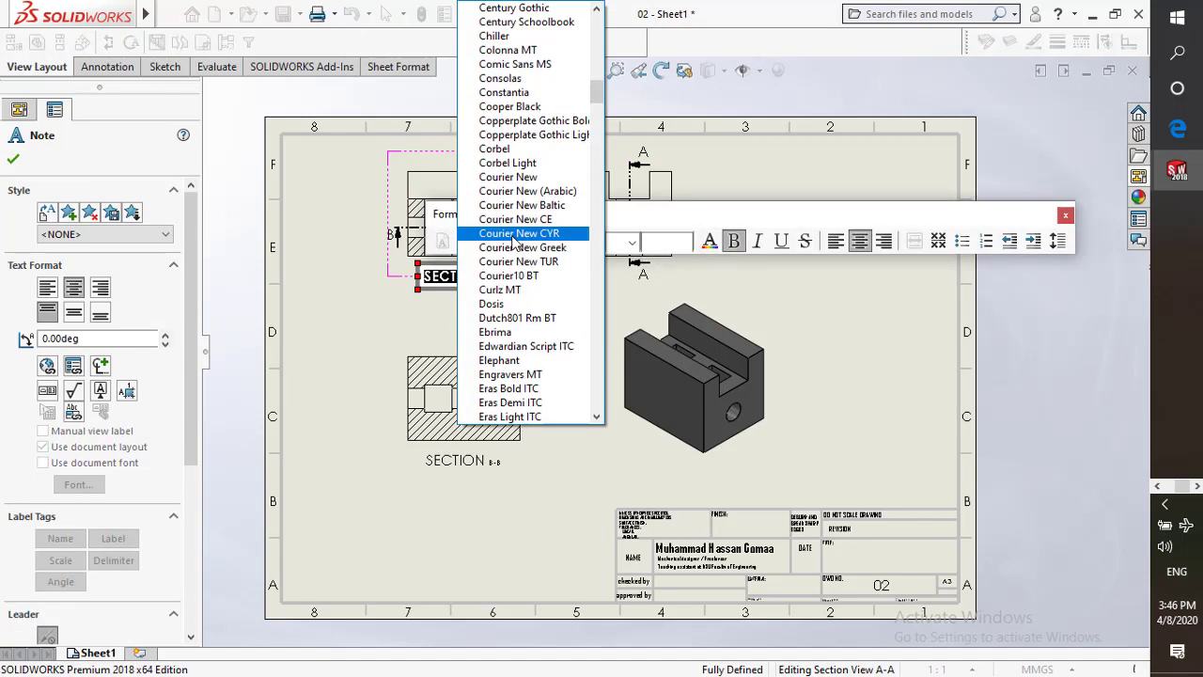
scroll(515, 235, "up", 9)
scroll(514, 217, "up", 20)
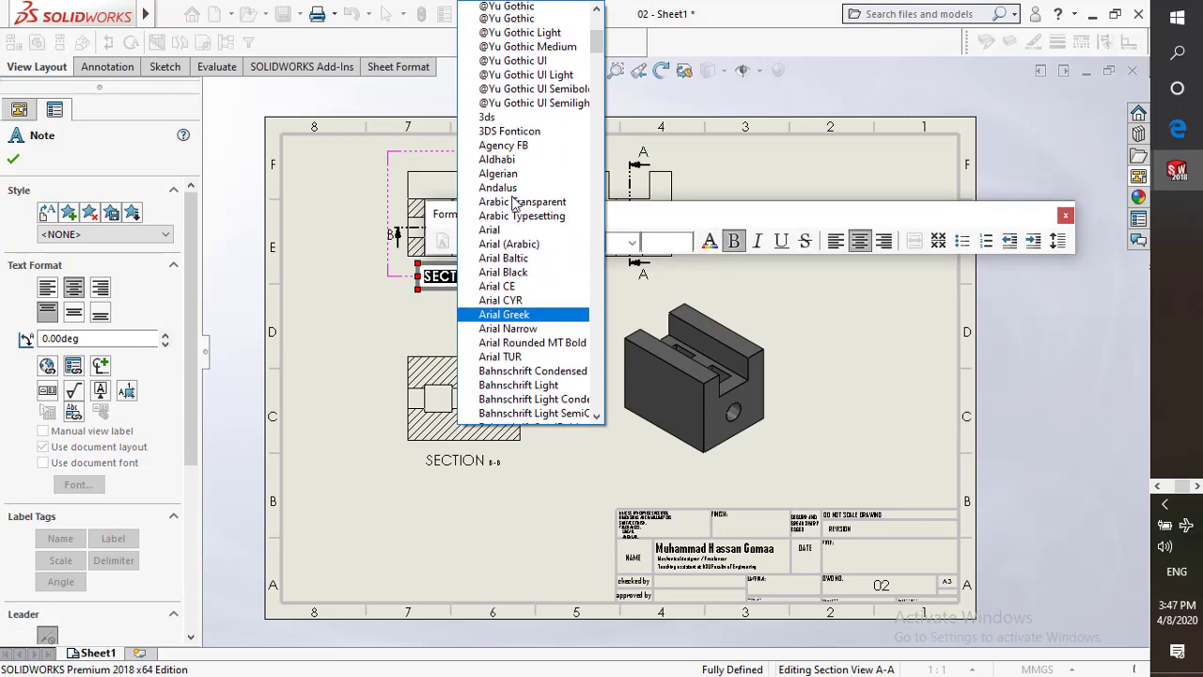
left_click(503, 275)
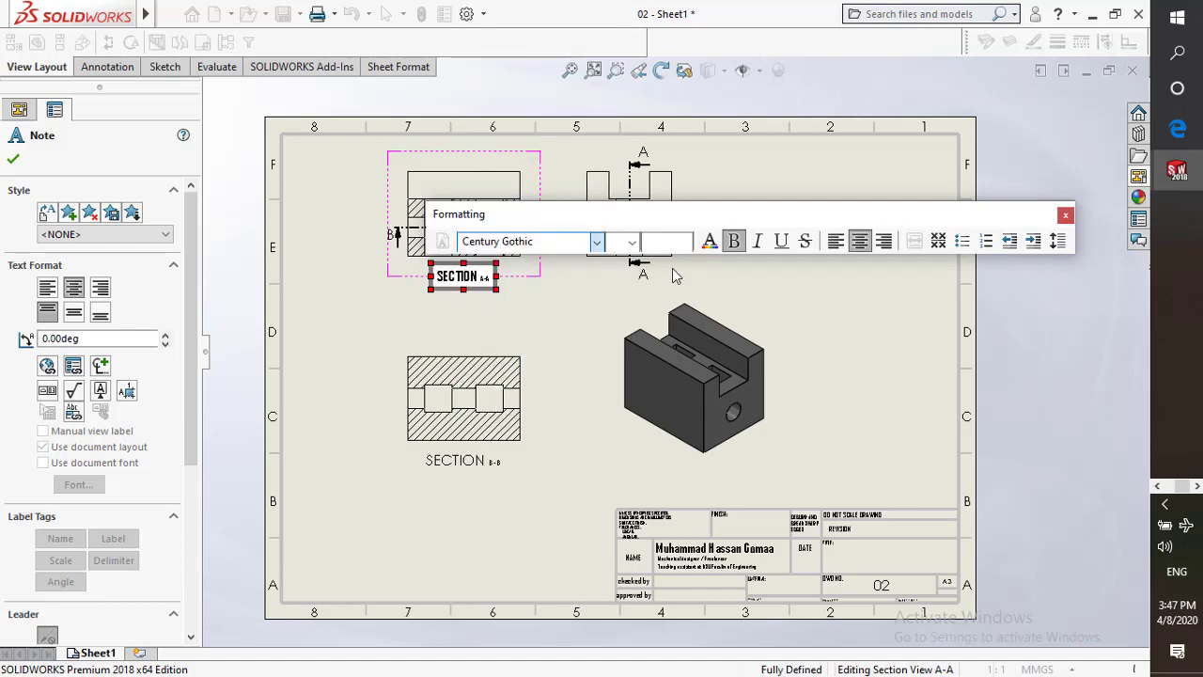
left_click(508, 395)
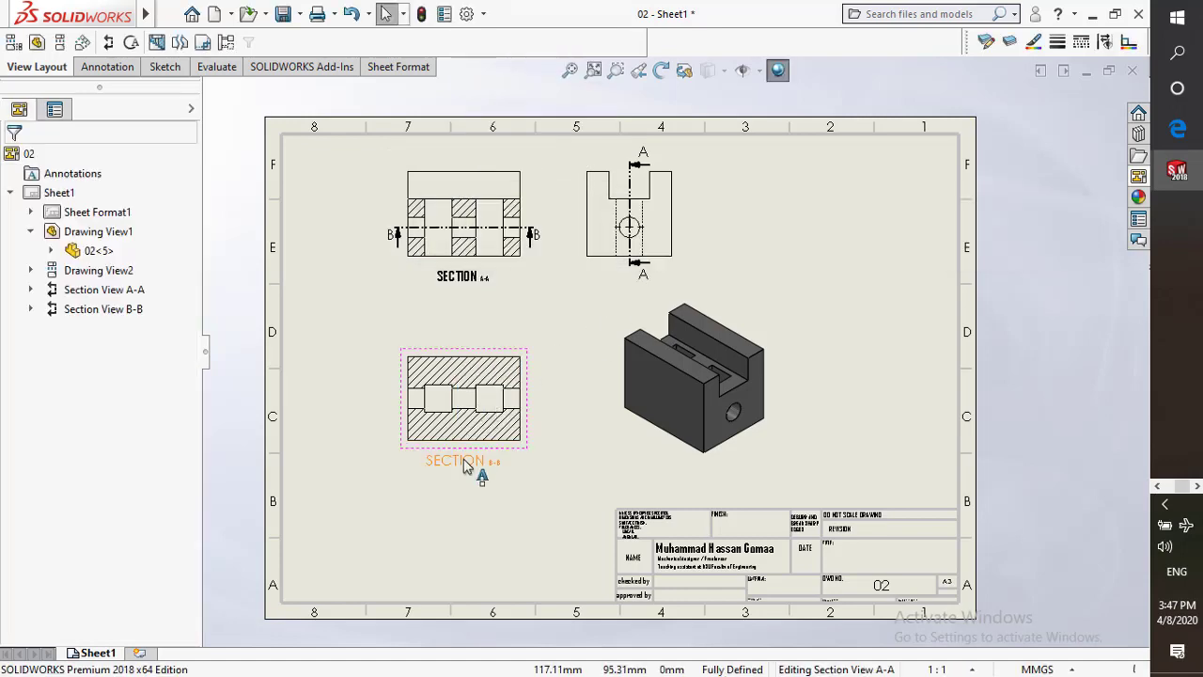
Format the Section B-B label to match, using bold text in the Agency FB font
double_click(463, 459)
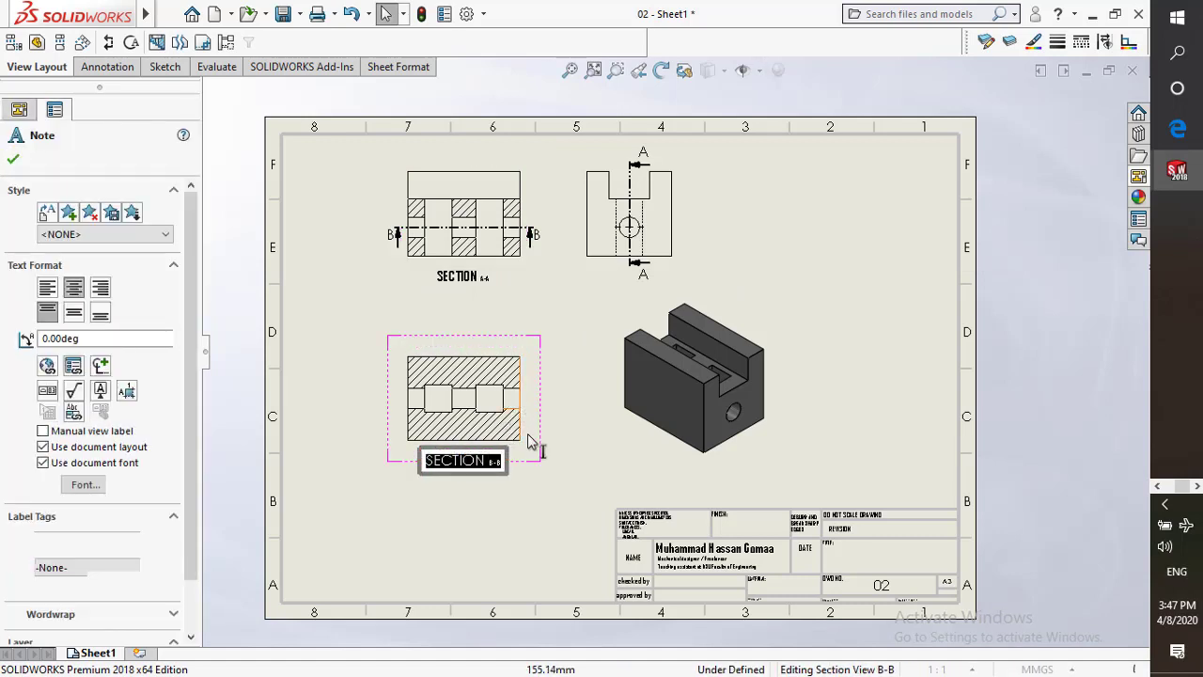
double_click(498, 462)
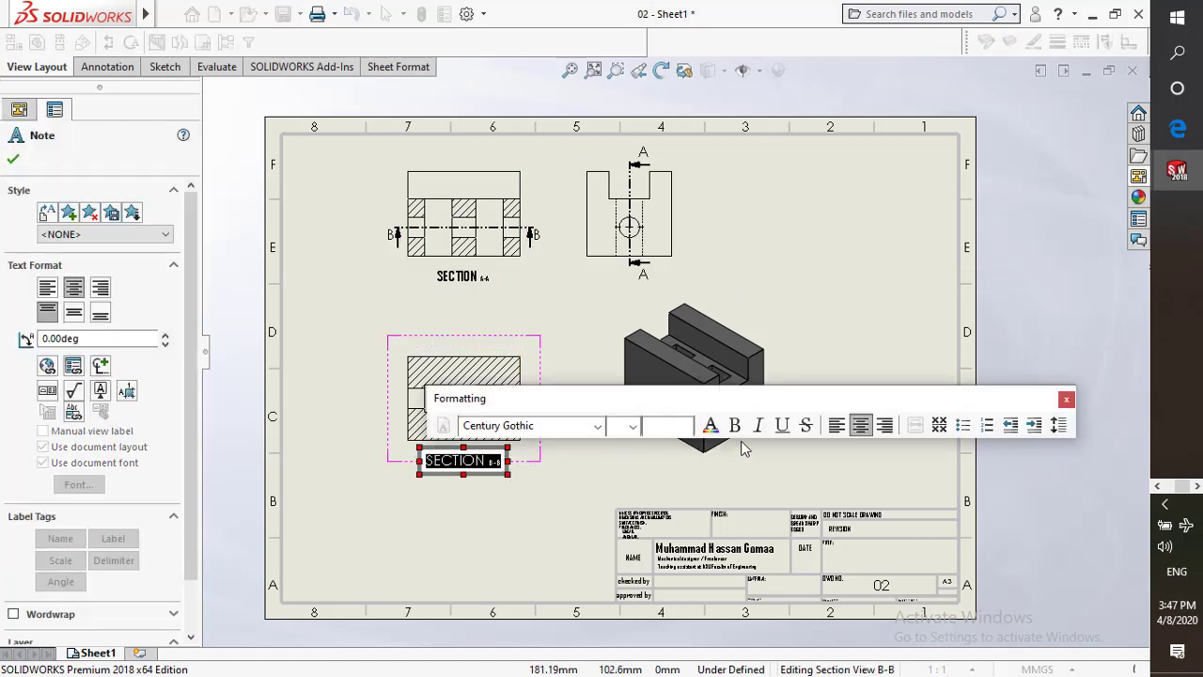
left_click(737, 428)
left_click(599, 427)
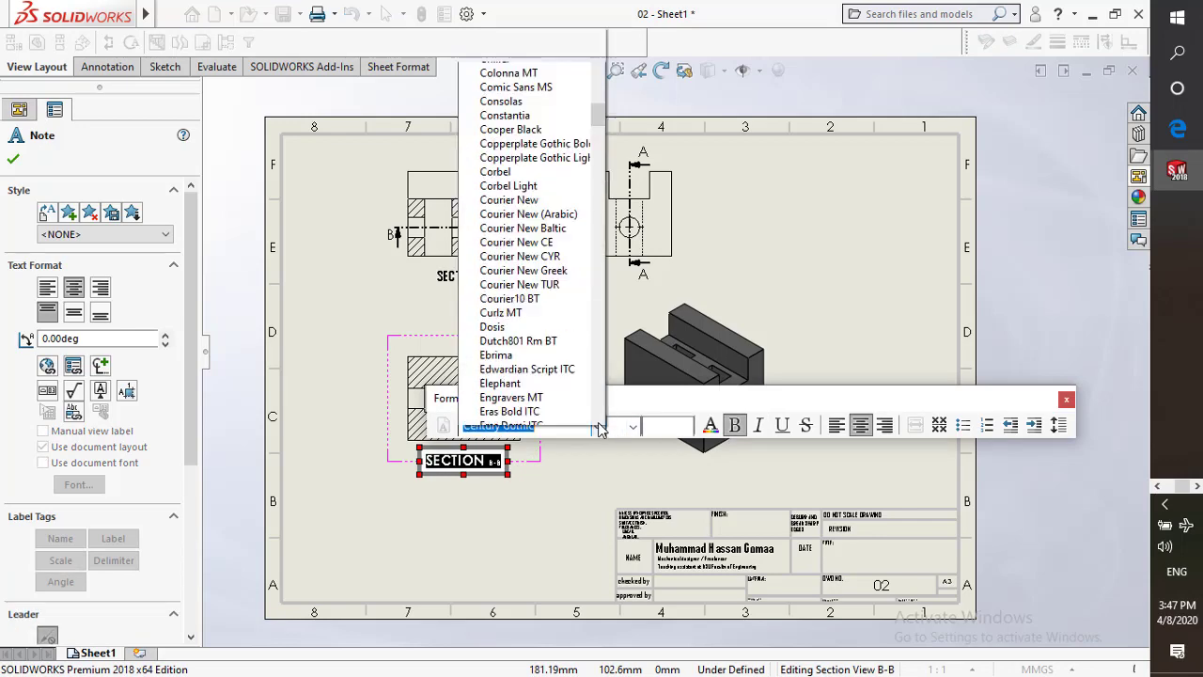
scroll(553, 266, "up", 8)
scroll(553, 262, "up", 15)
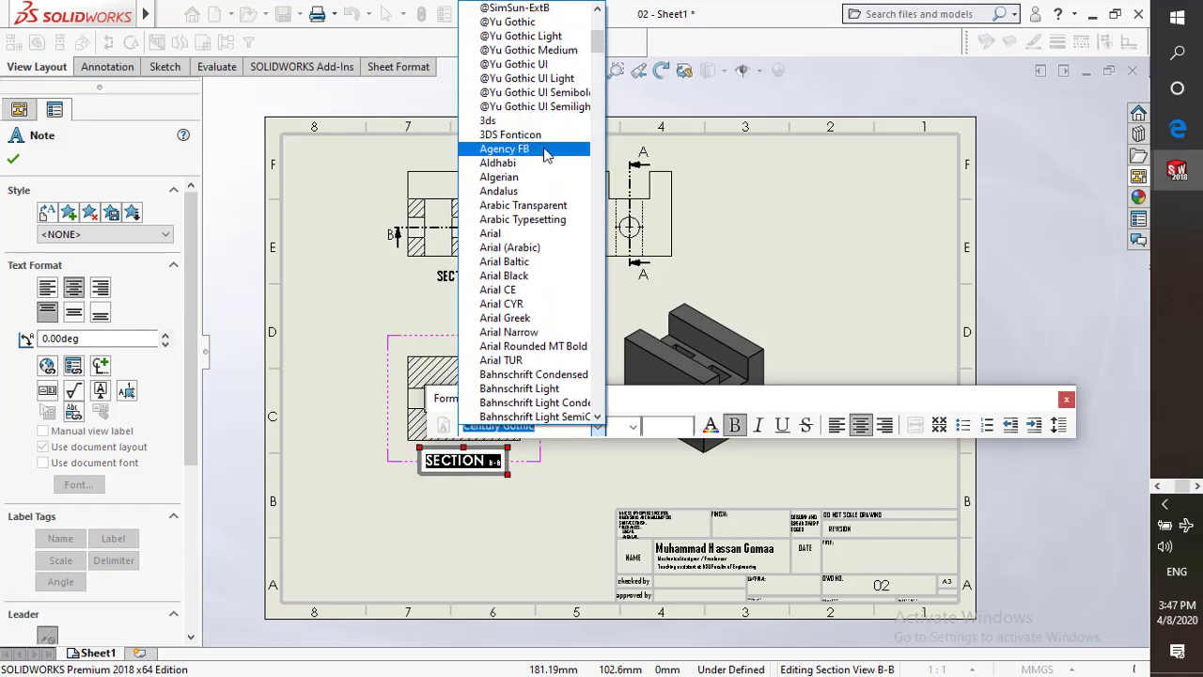
left_click(545, 150)
left_click(777, 107)
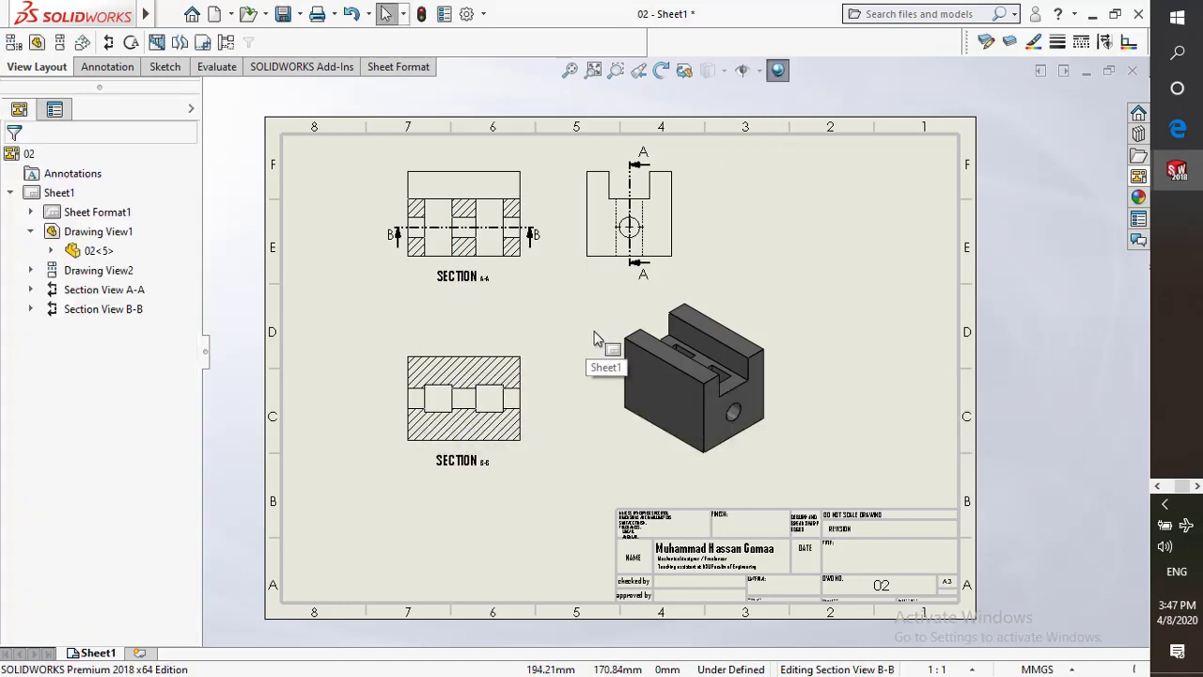
Move the Left view farther right to widen the gap between it and section view A-A
scroll(594, 338, "down", 2)
scroll(545, 256, "up", 1)
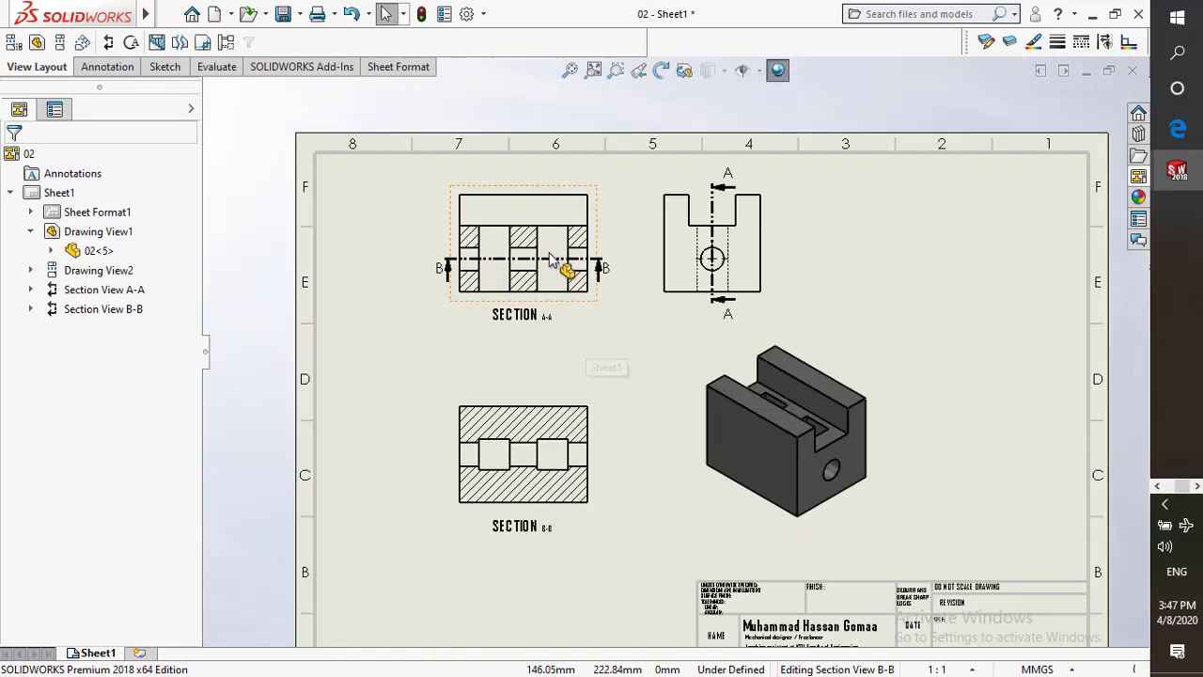
left_click_drag(604, 322, 579, 350)
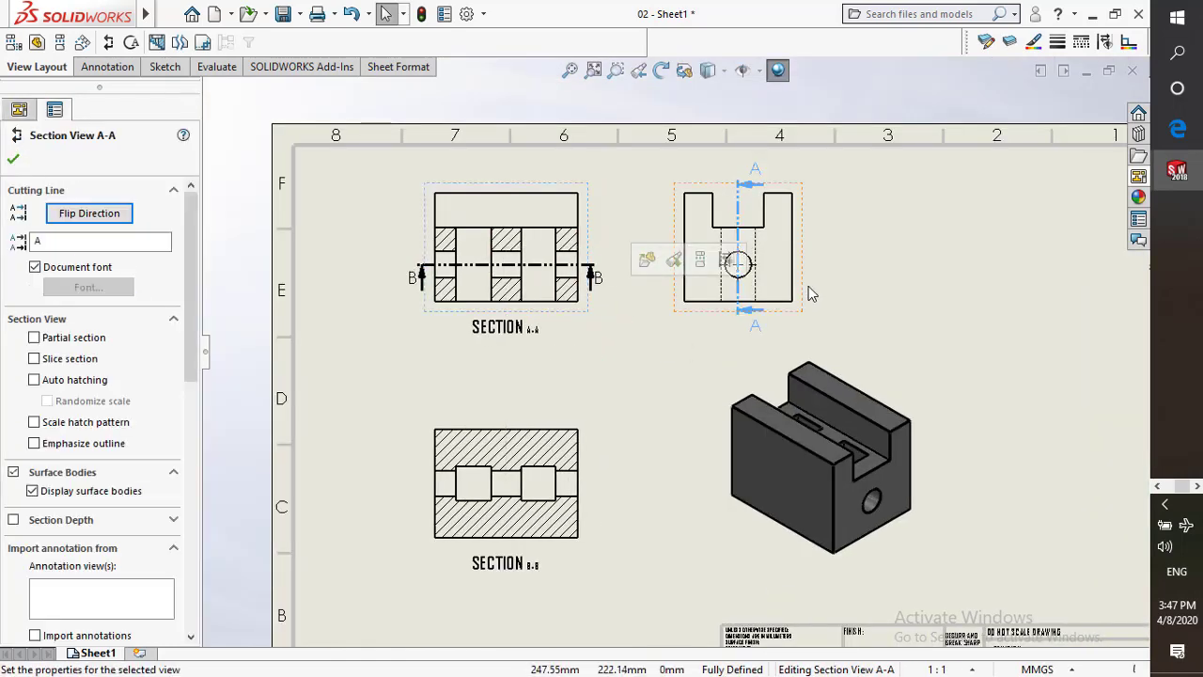
left_click_drag(808, 285, 848, 294)
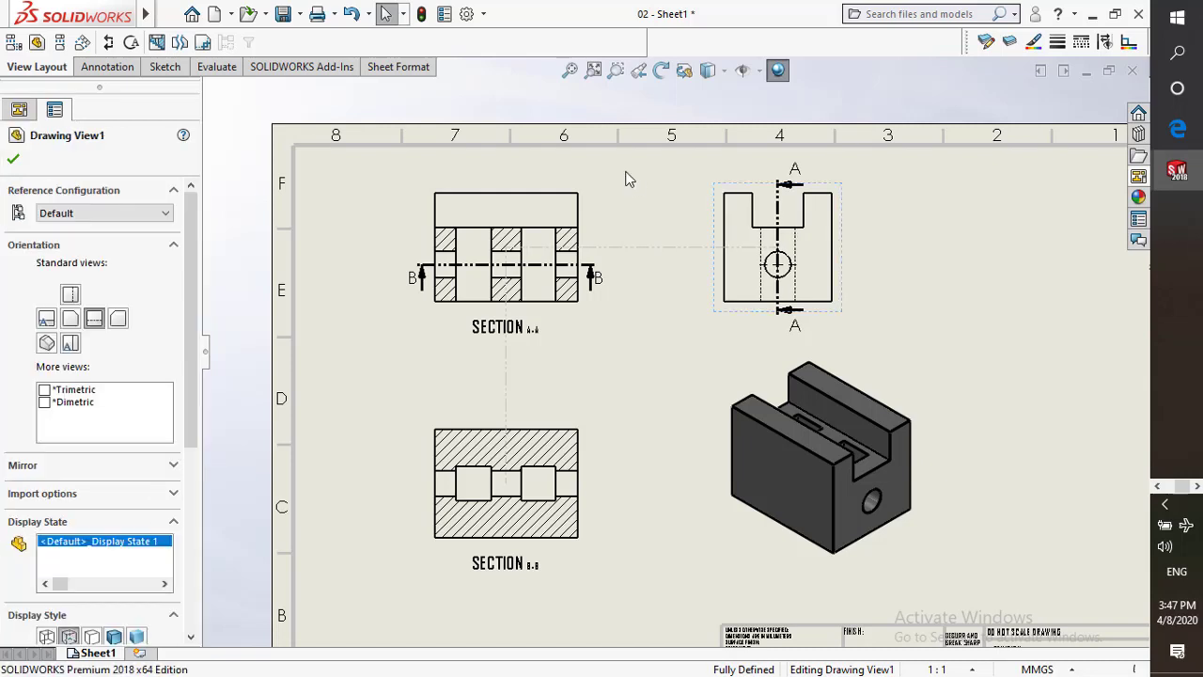
left_click(252, 118)
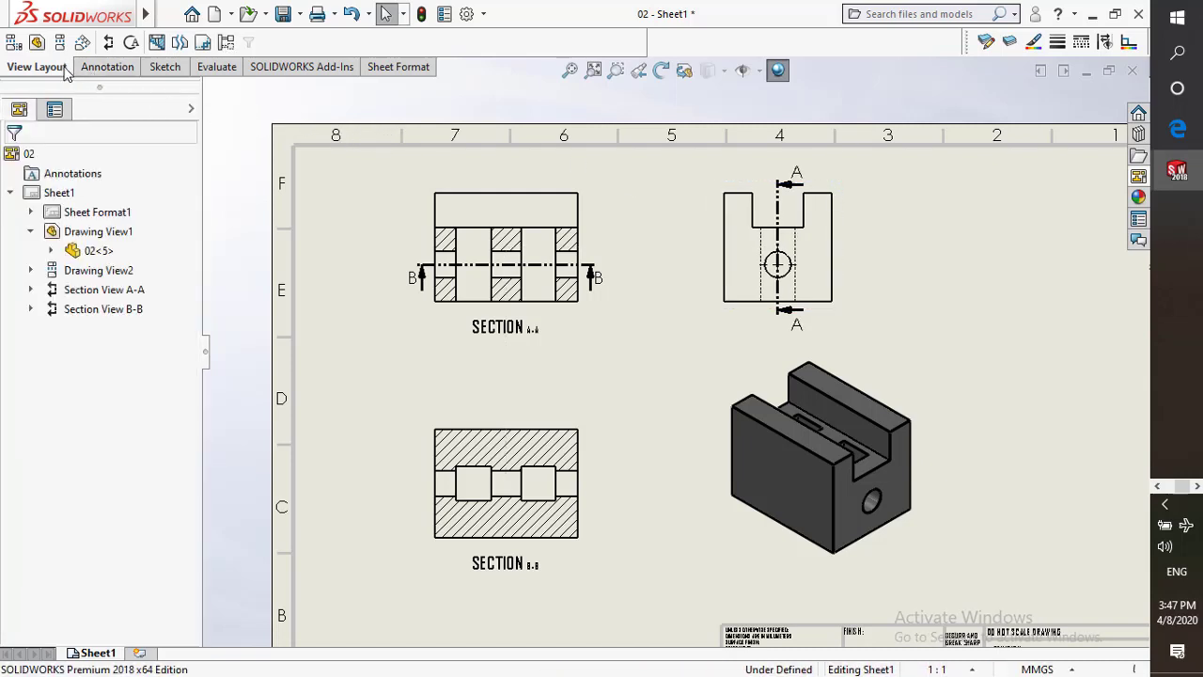
Insert the entire model's dimensions as model items into section views A-A and B-B and the Left view
left_click(97, 67)
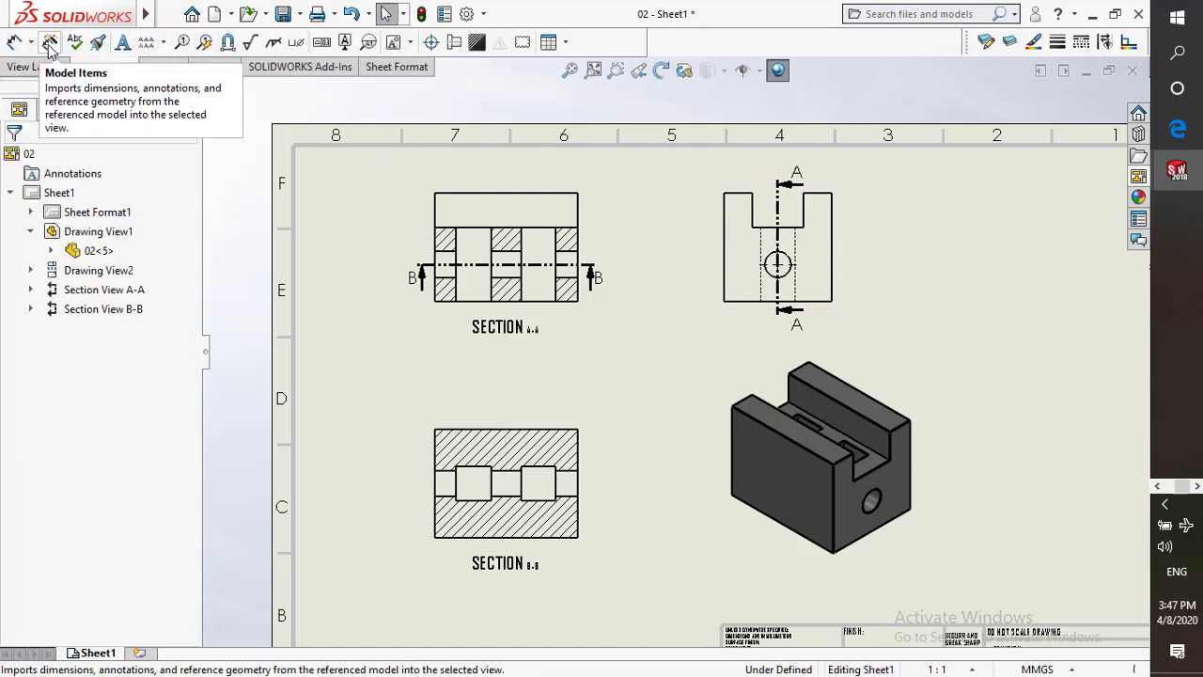
left_click(430, 230)
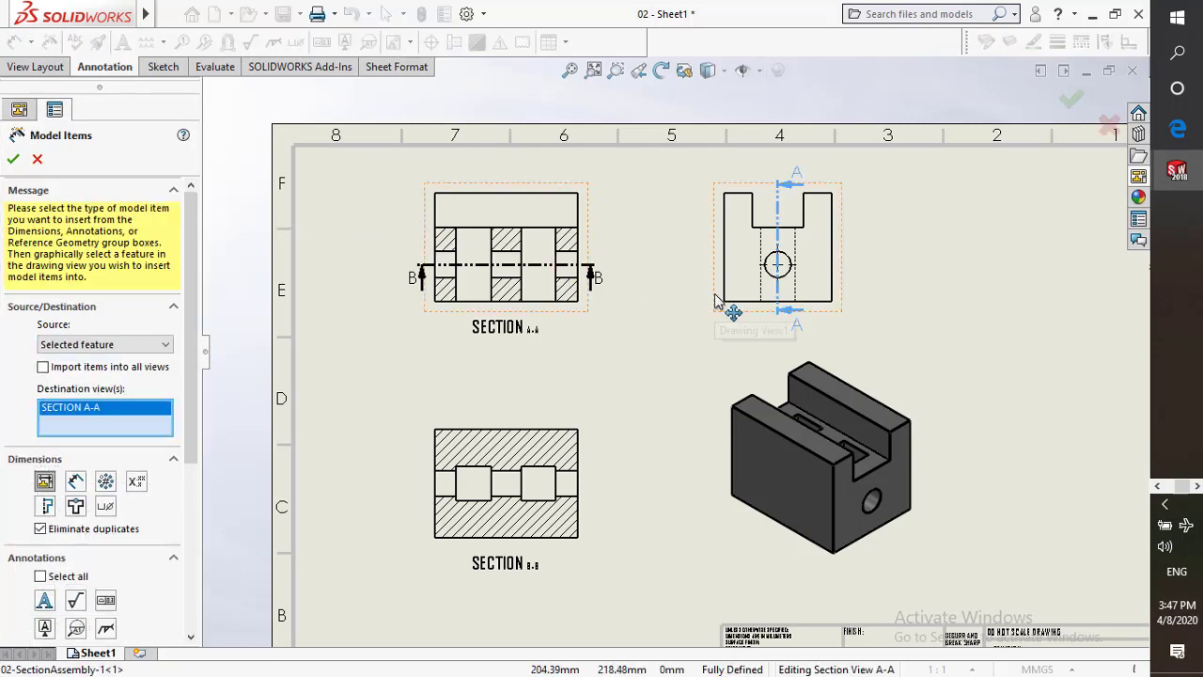
left_click(582, 423)
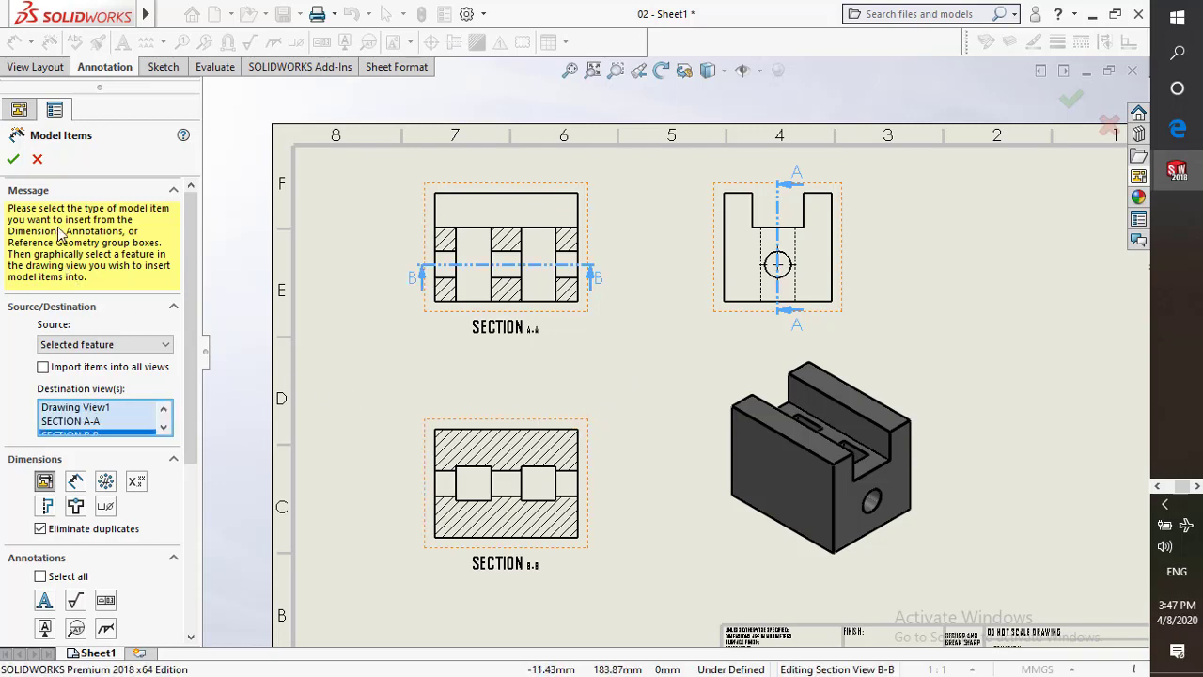
left_click(13, 160)
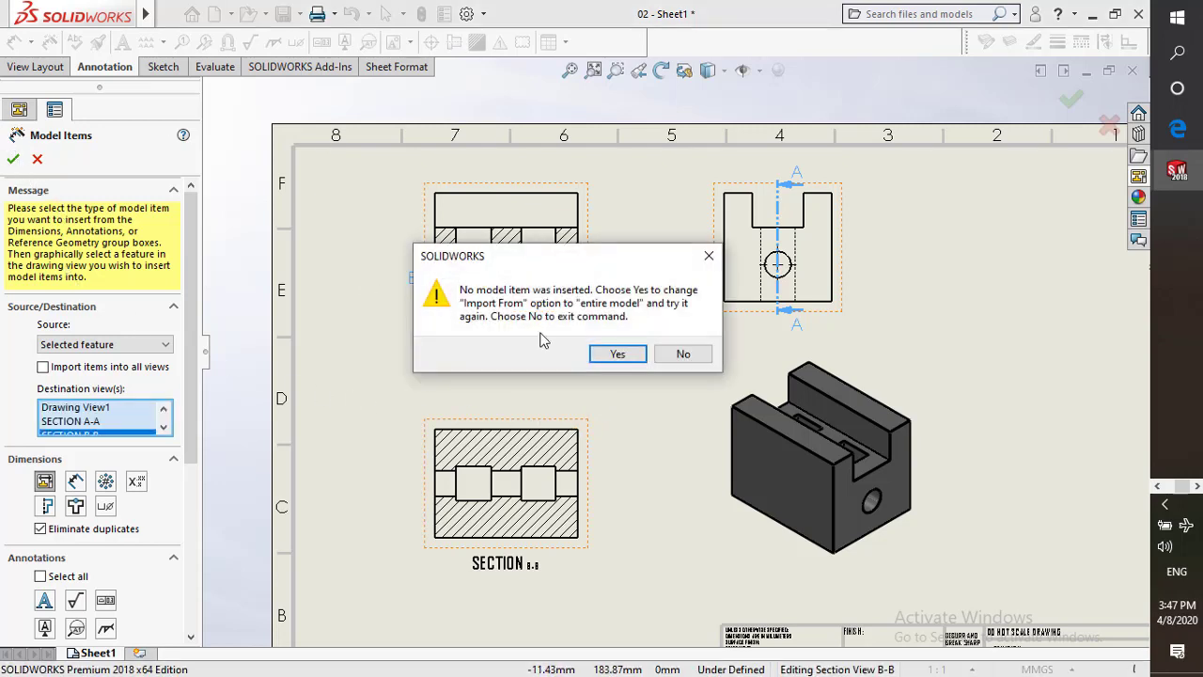
left_click(618, 354)
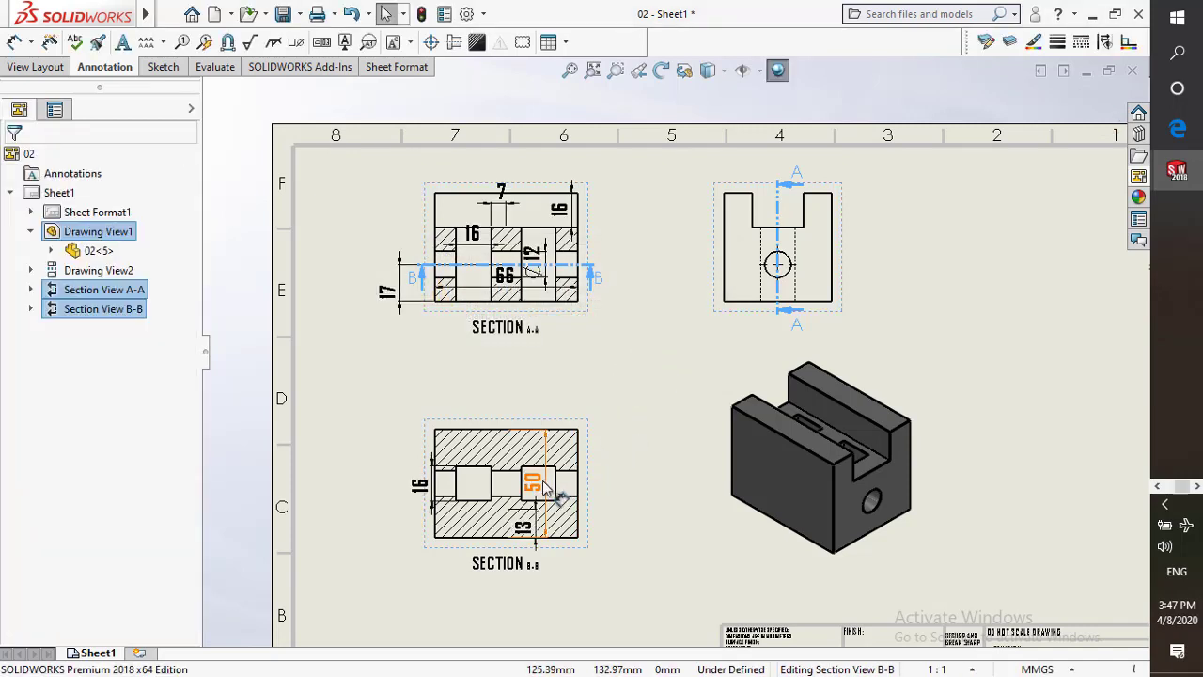
Place section B-B's 50 and 16 mm dimensions outside the view on opposite sides, and delete its 13 mm dimension
left_click_drag(555, 484, 639, 486)
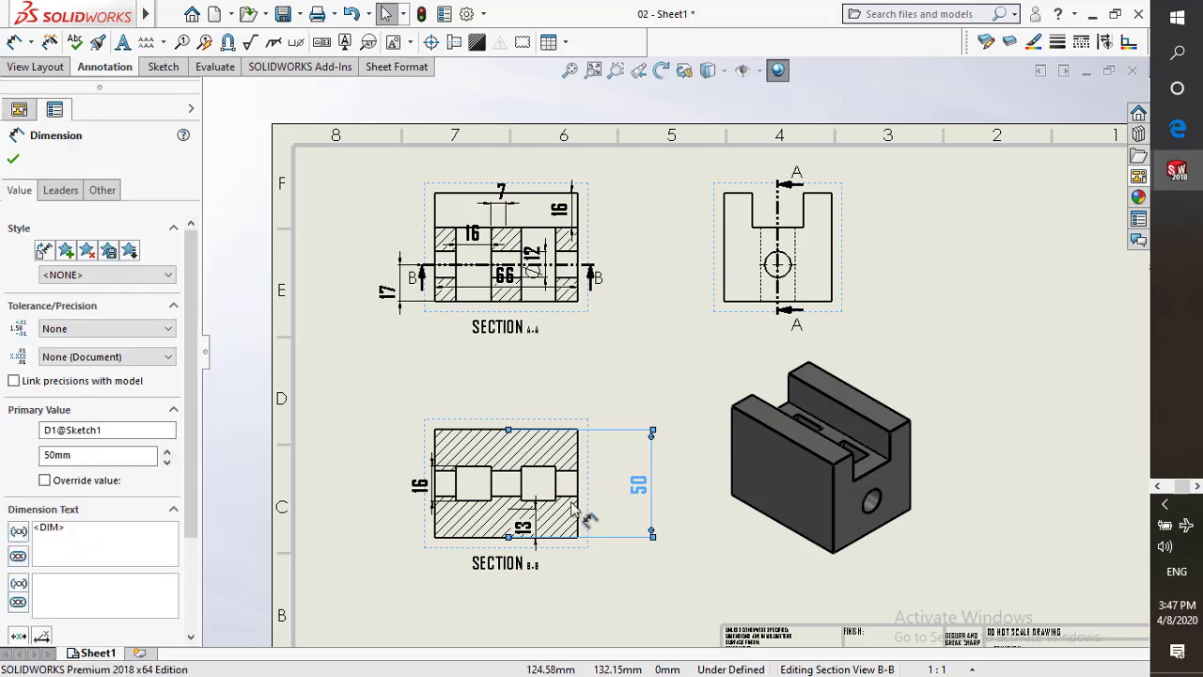
left_click_drag(387, 526, 371, 523)
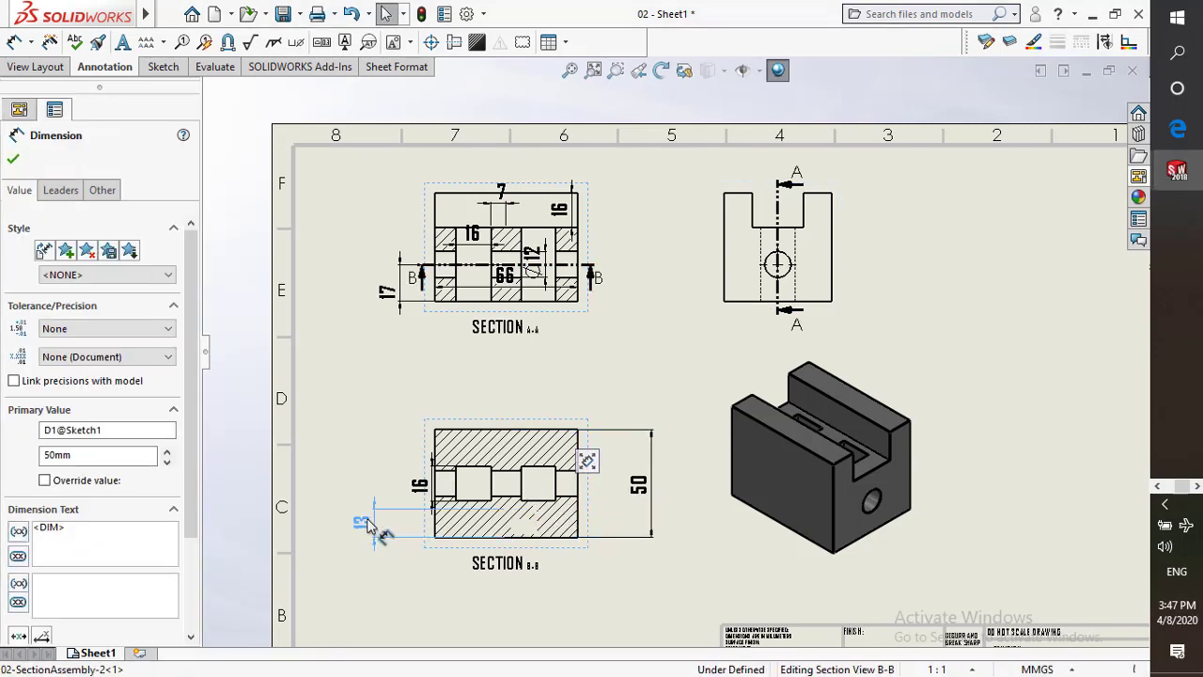
key("Delete")
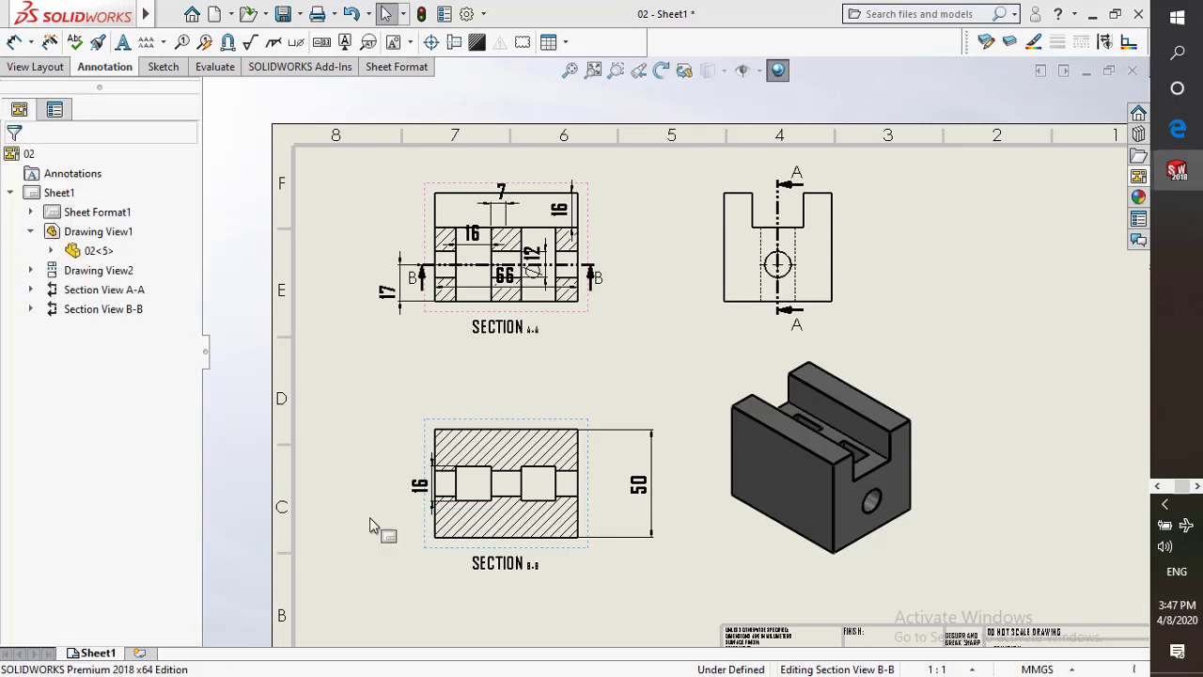
left_click_drag(419, 484, 381, 496)
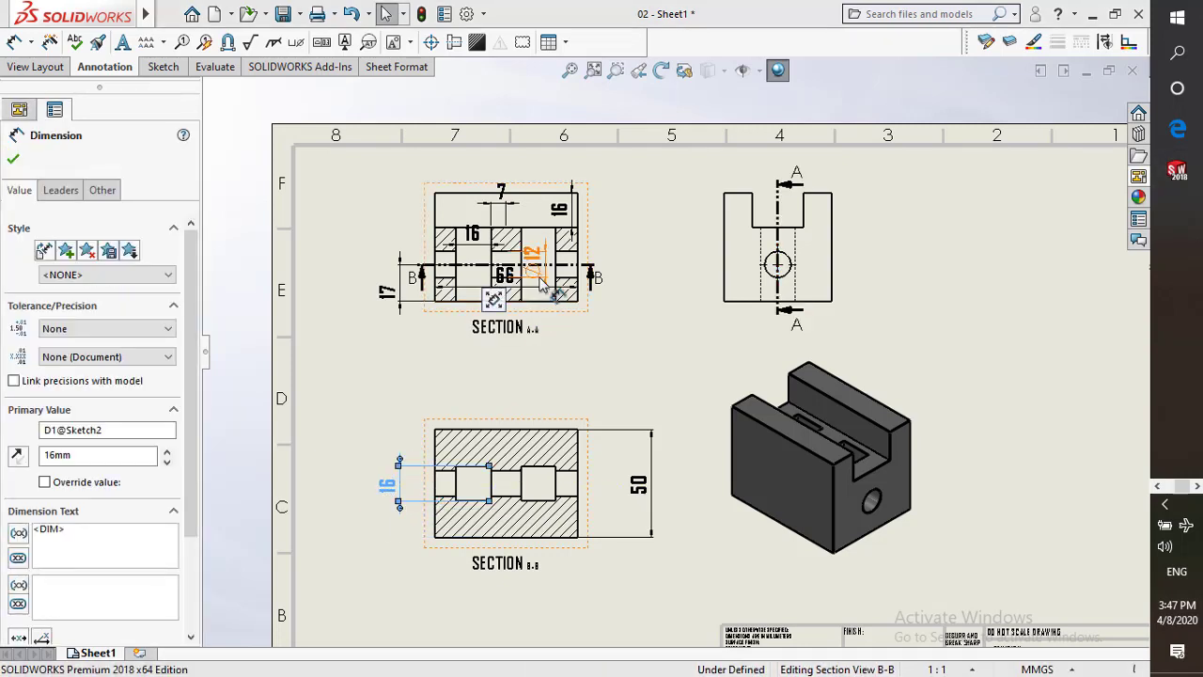
Move the hole's diameter dimension from section A-A to the Left view, placing it beside the round hole
left_click_drag(595, 282, 634, 274)
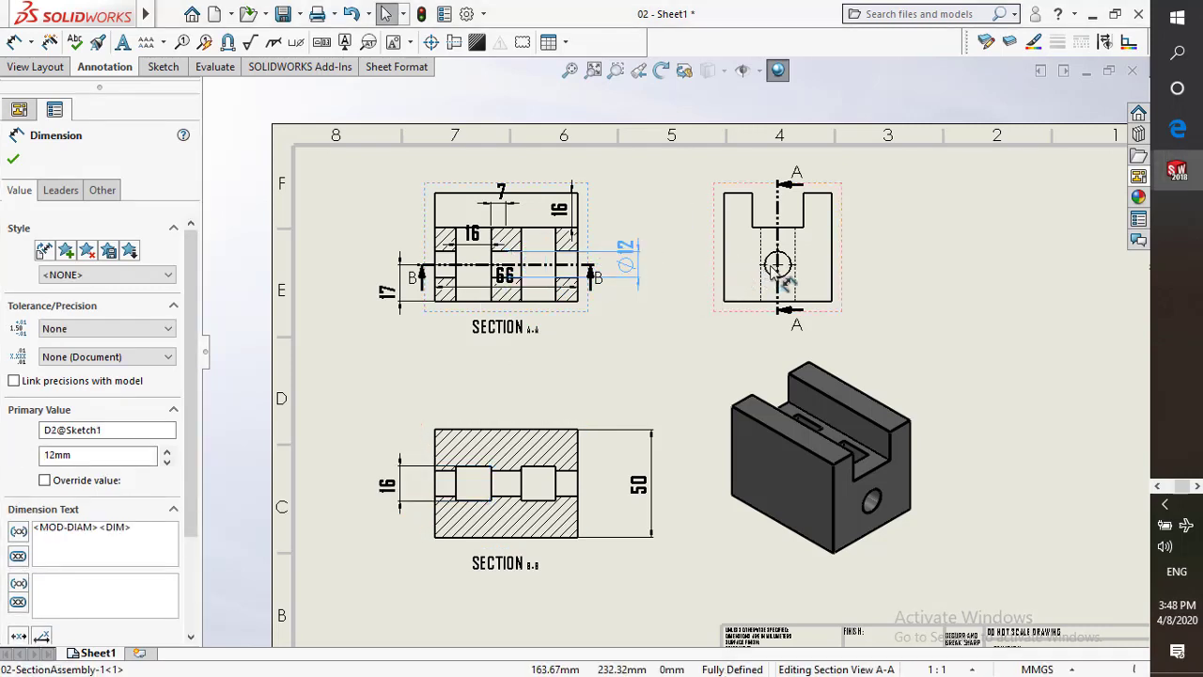
left_click_drag(772, 271, 776, 267, "shift")
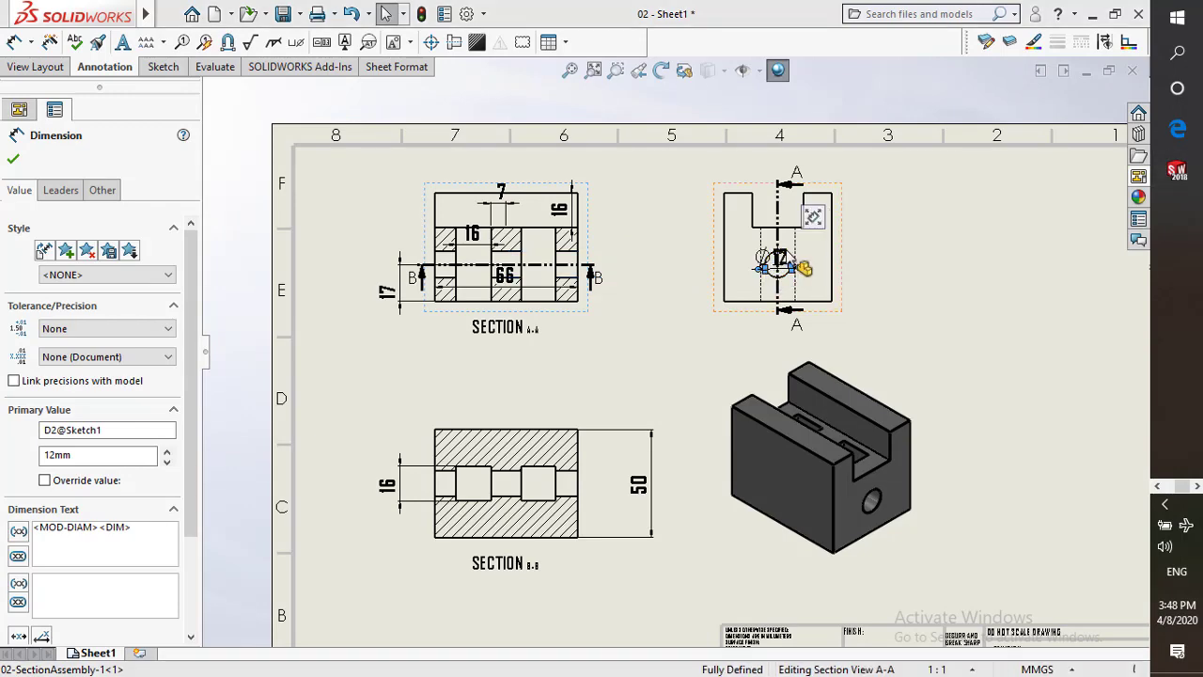
scroll(795, 263, "up", 3)
scroll(748, 306, "up", 3)
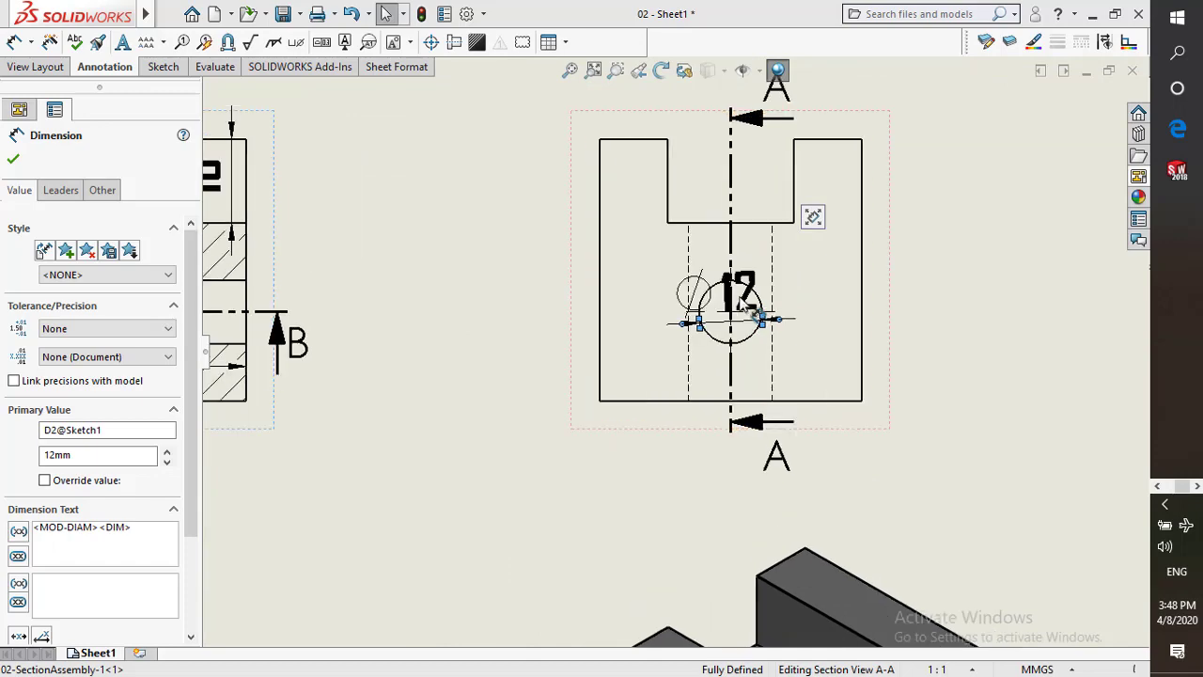
key("Escape")
scroll(541, 313, "down", 5)
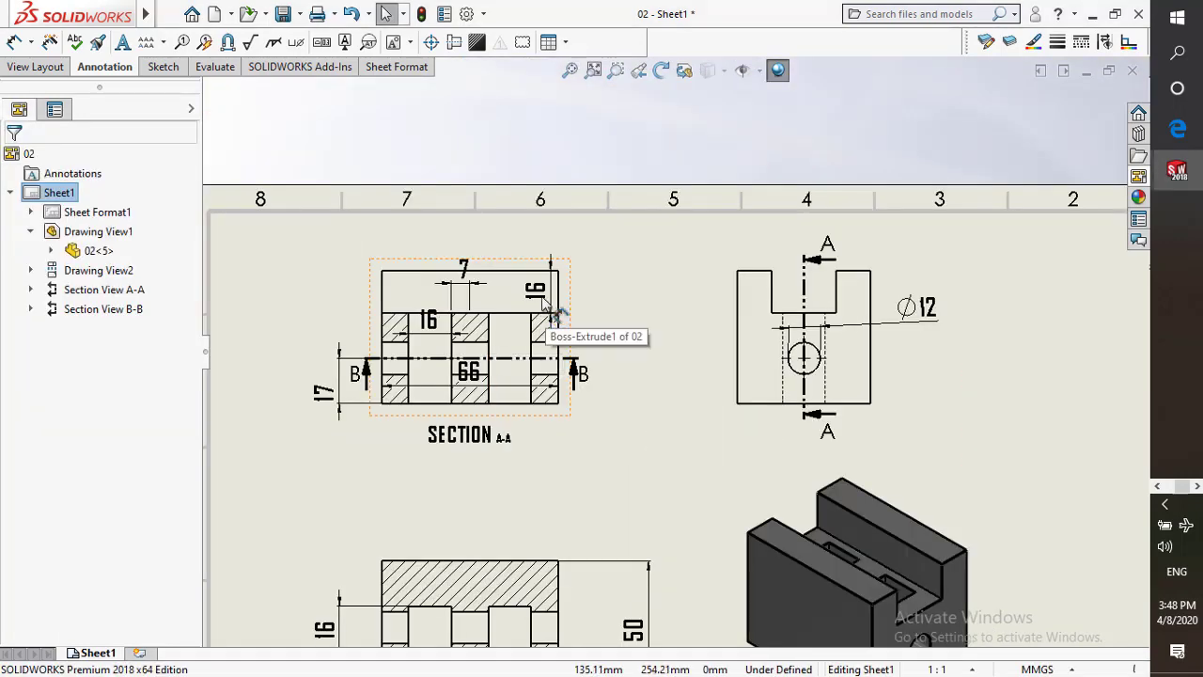
Move the slot depth dimension outside the right side of section A-A and delete the 7 mm dimension
left_click_drag(538, 293, 635, 299)
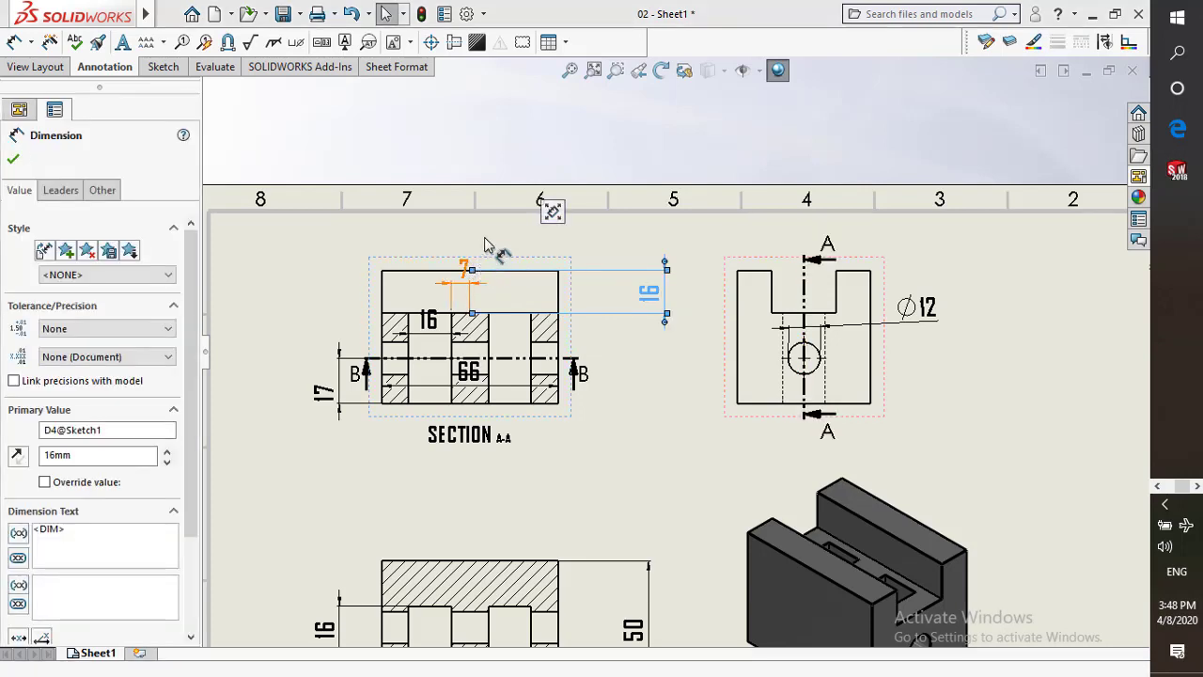
left_click_drag(484, 244, 480, 496)
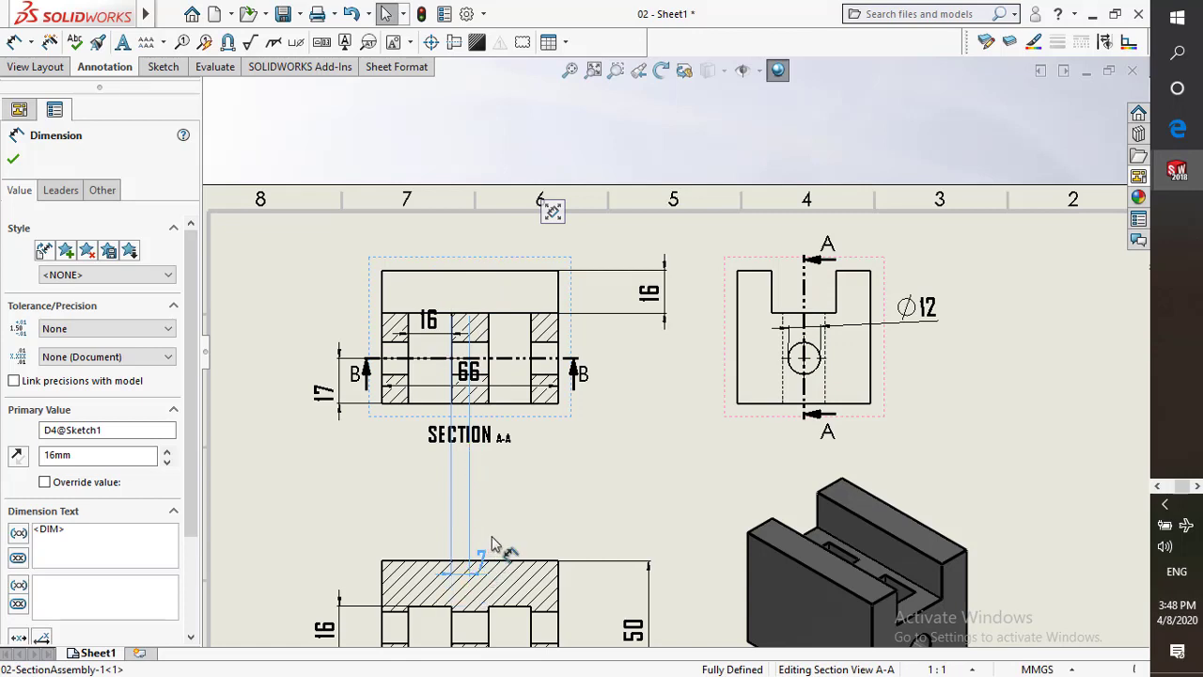
key("Delete")
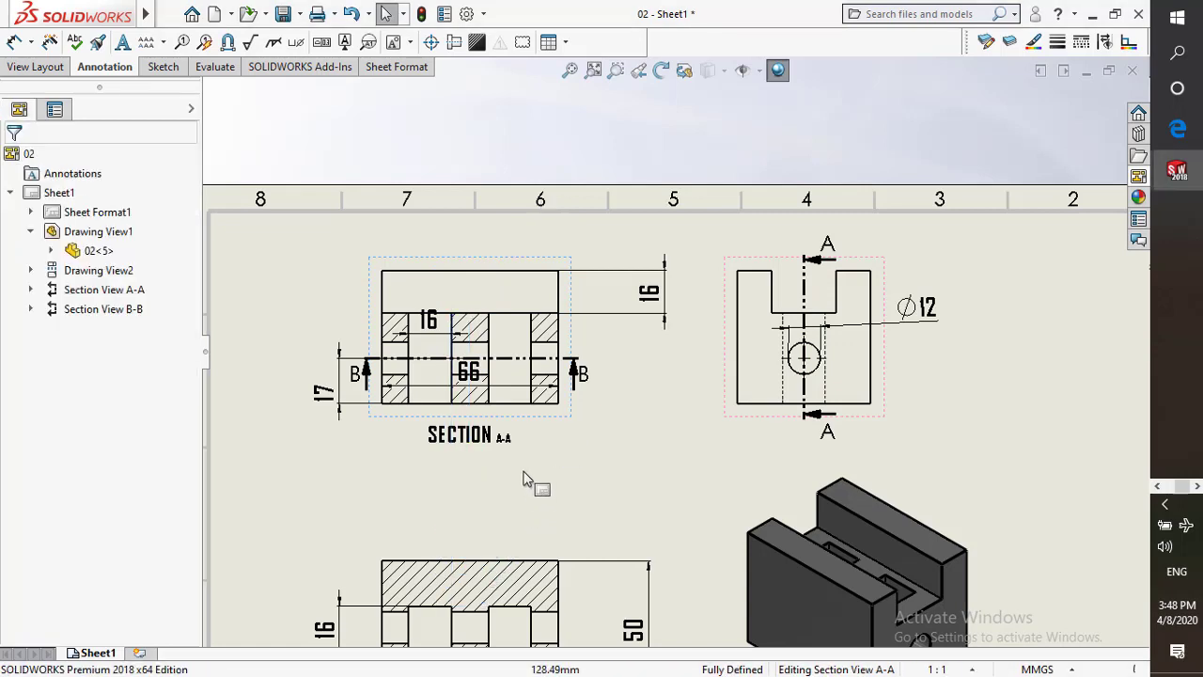
Arrange section A-A's remaining dimensions: 66 below the section label, 17 farther left of the view, and 16 above it
left_click_drag(496, 376, 509, 480)
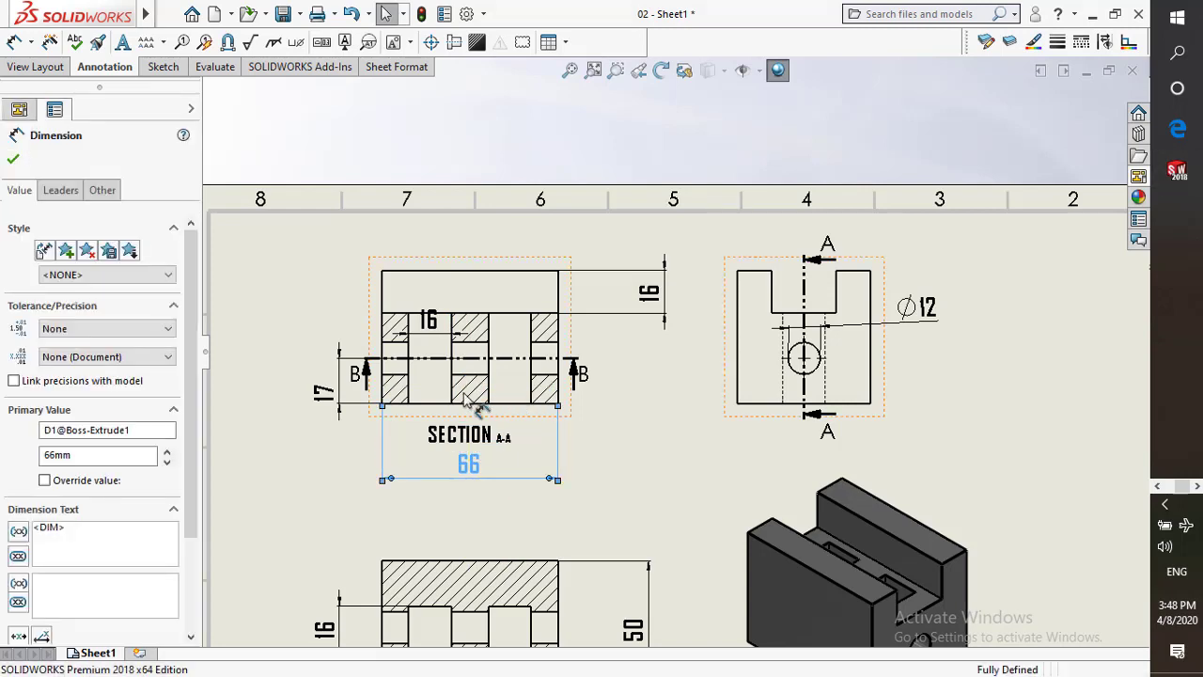
left_click(331, 386)
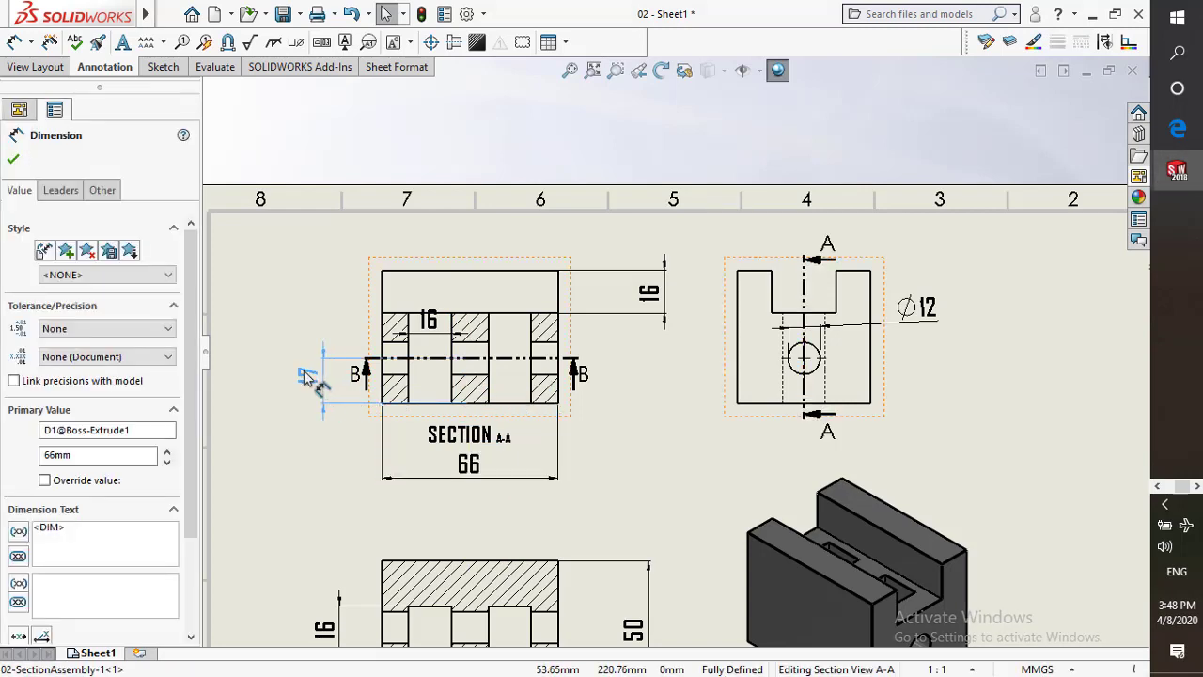
left_click_drag(295, 383, 290, 381)
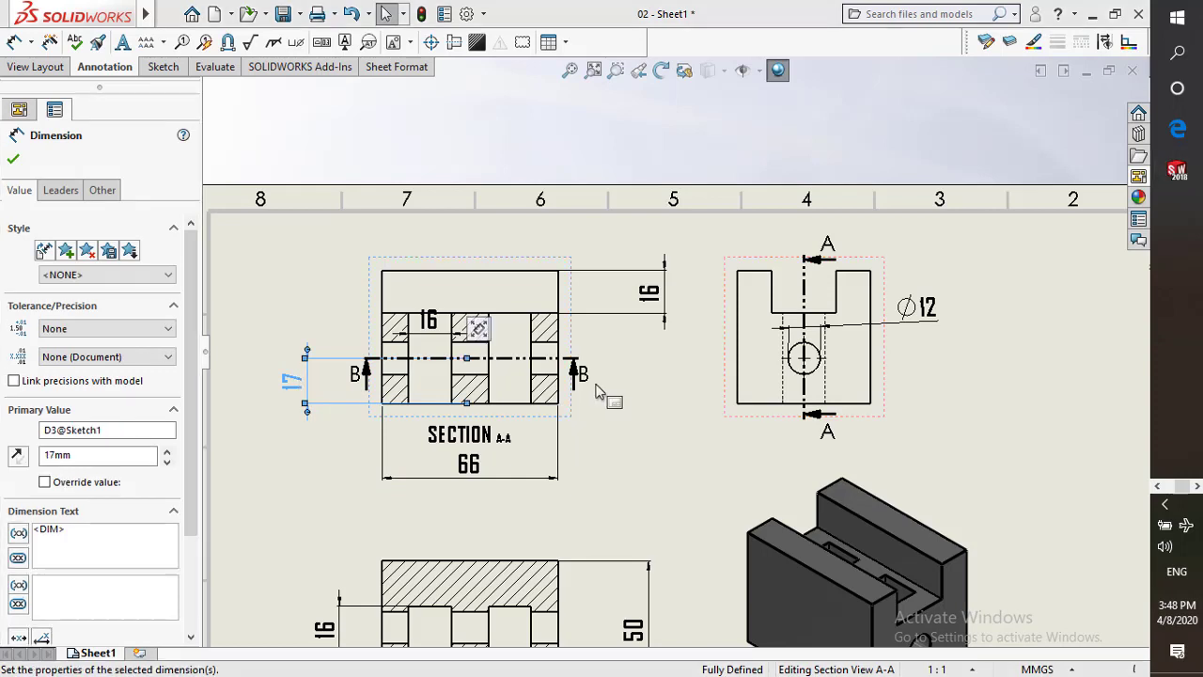
key("Escape")
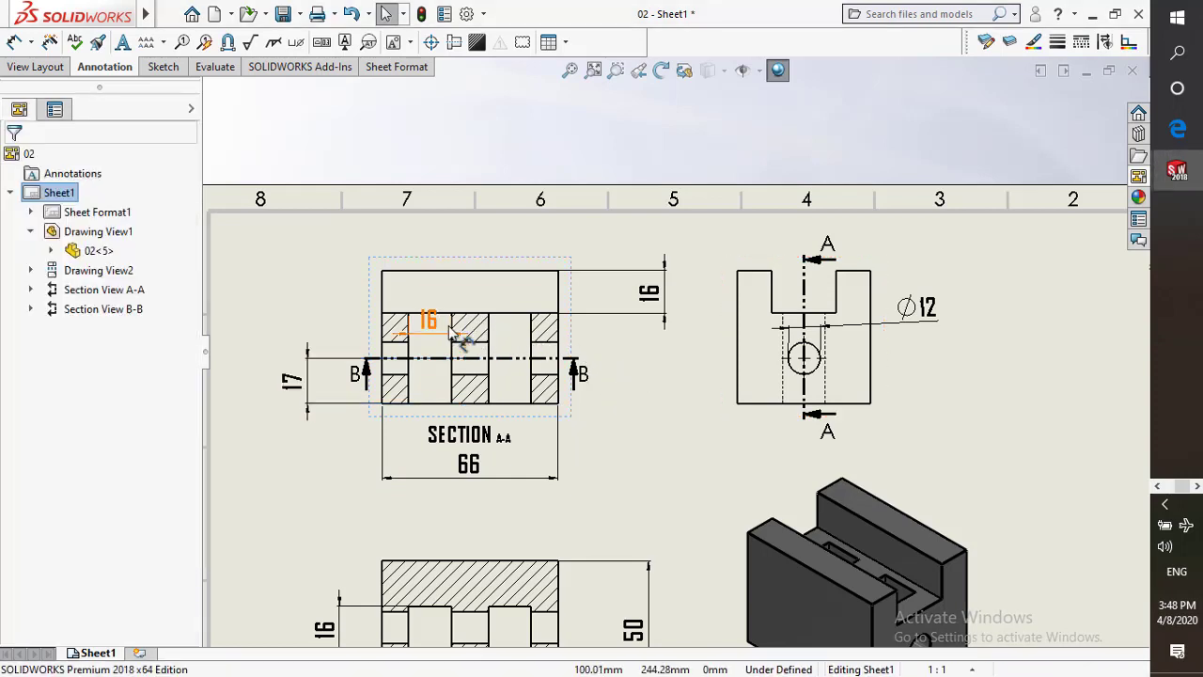
left_click_drag(438, 329, 429, 233)
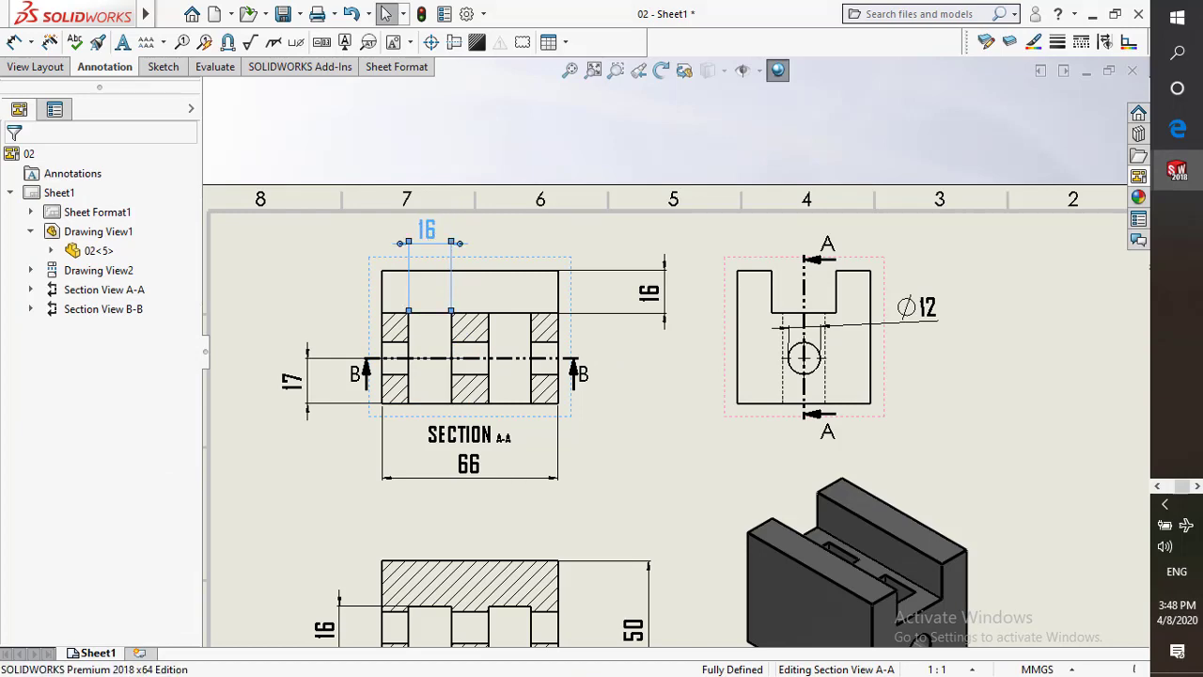
left_click(1014, 348)
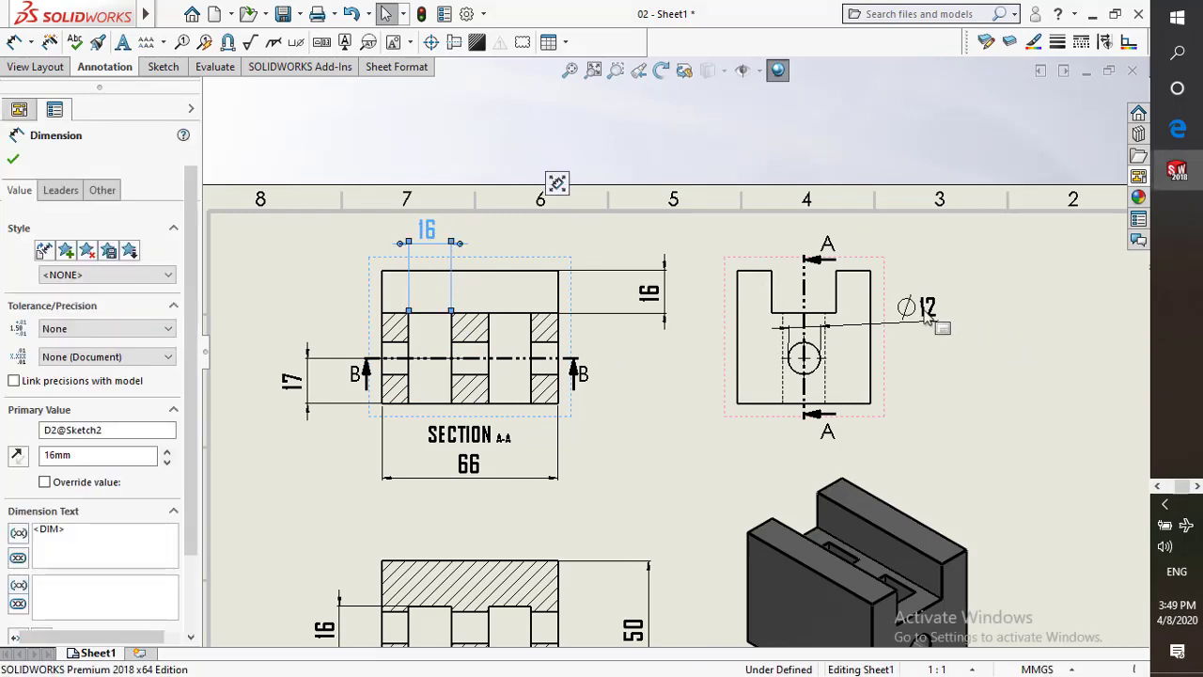
scroll(902, 322, "up", 4)
scroll(776, 403, "down", 2)
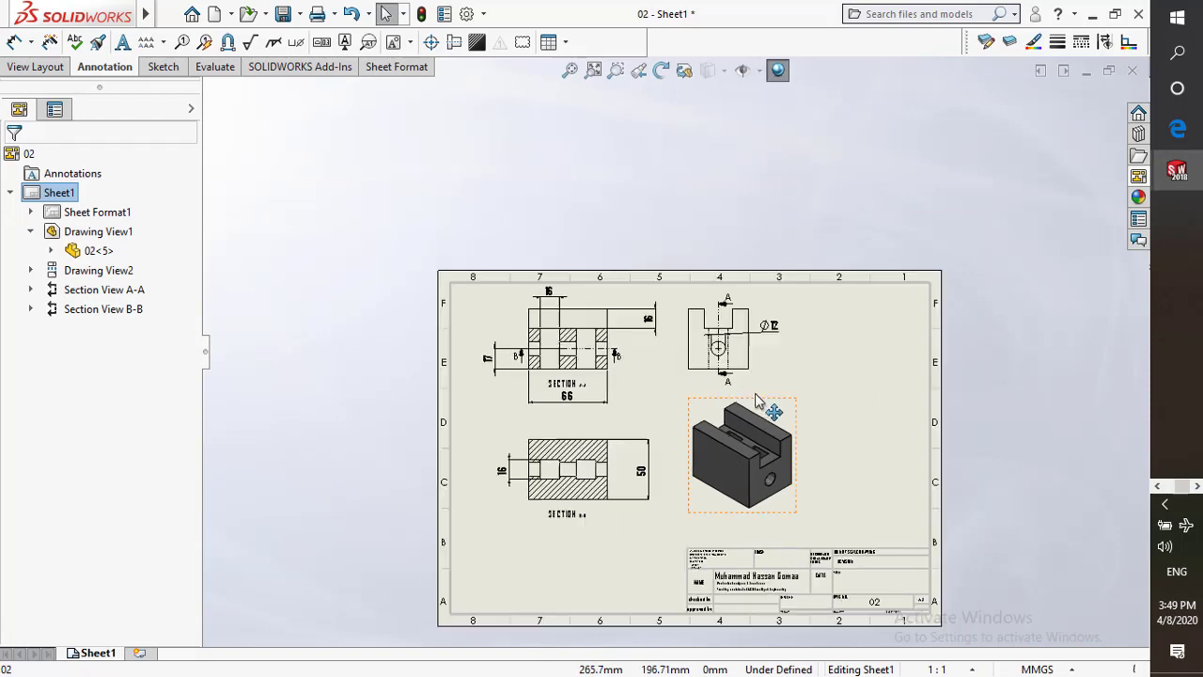
scroll(763, 406, "up", 3)
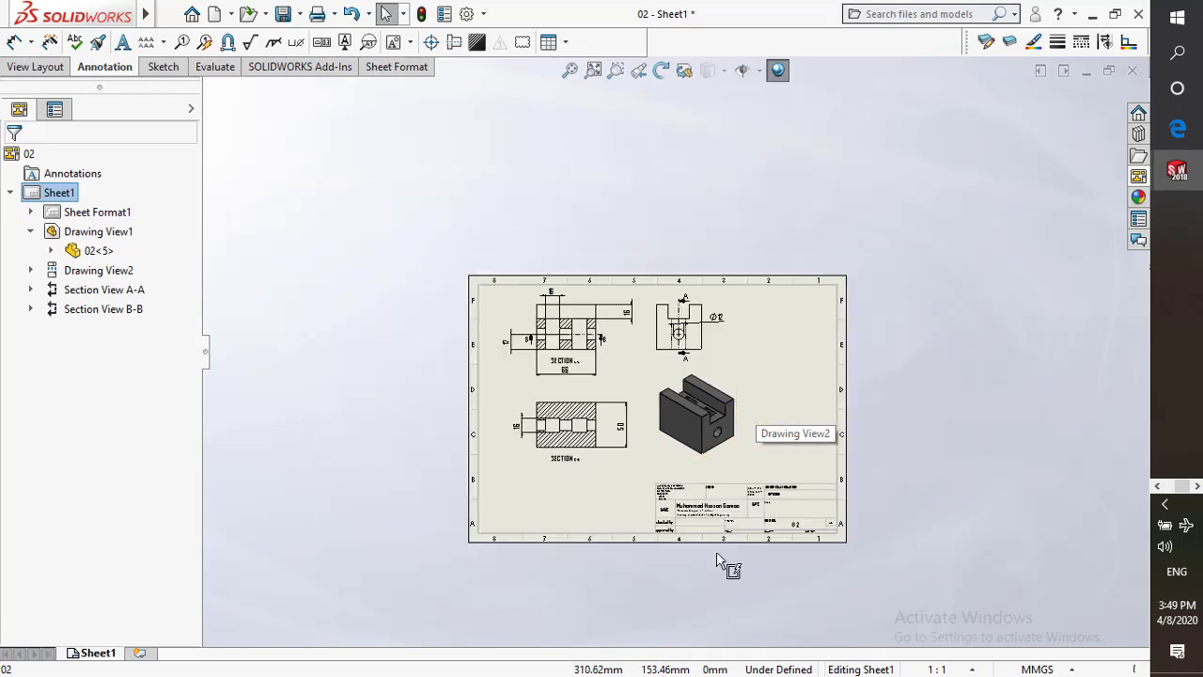
scroll(710, 461, "down", 3)
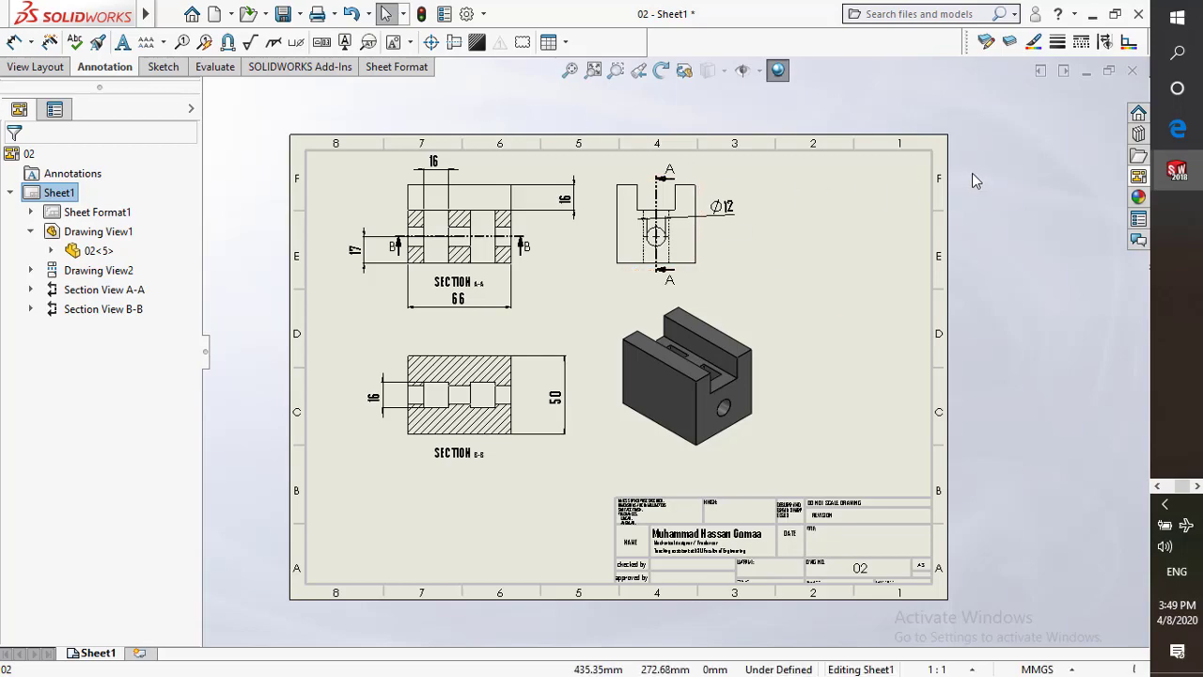
Check the next exercise in the PDF, switch back to SOLIDWORKS and start a Front Plane sketch in a new part
key("alt+Tab")
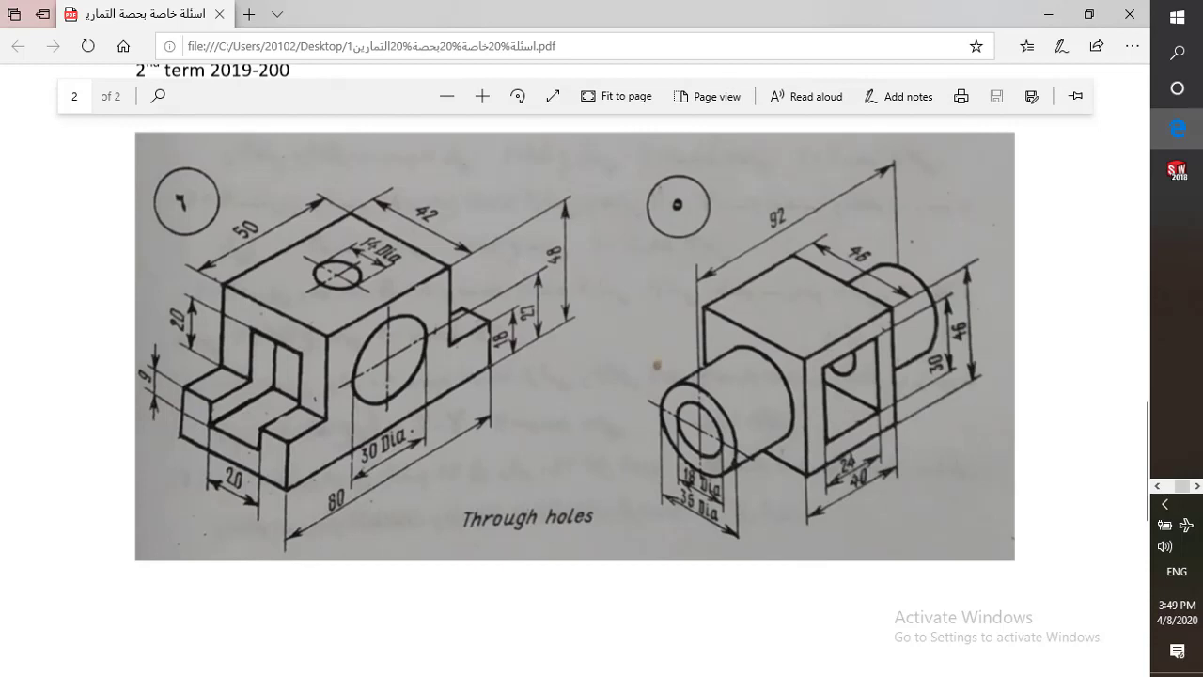
left_click(1186, 171)
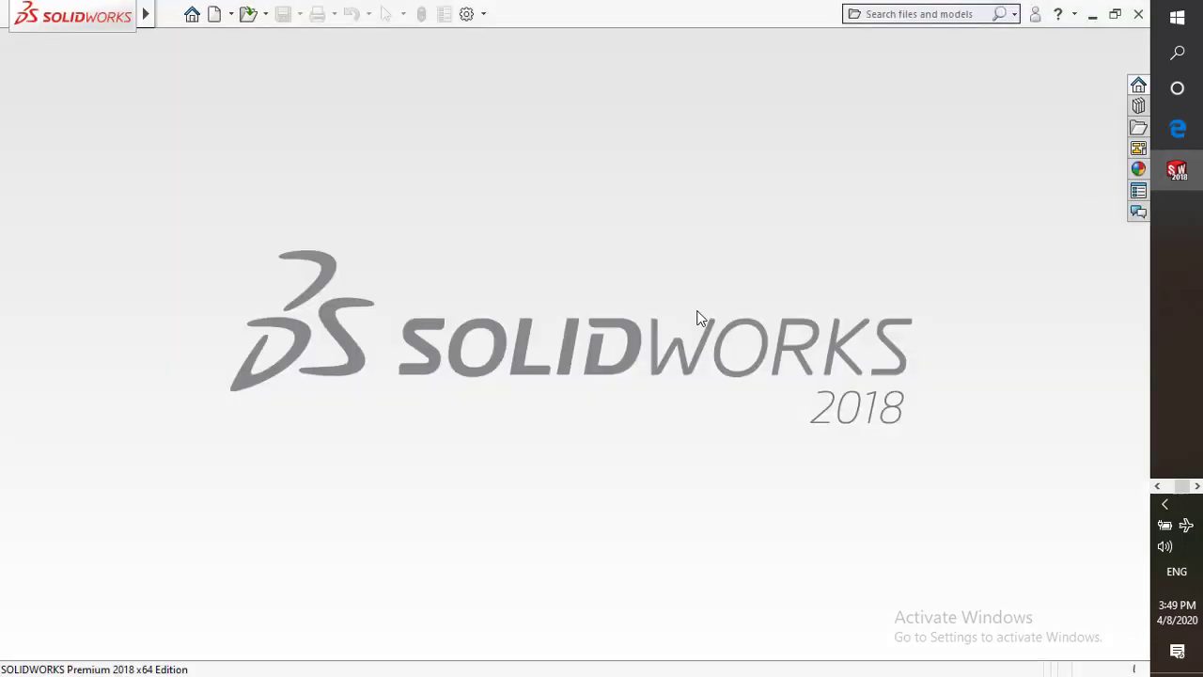
key("ctrl+n")
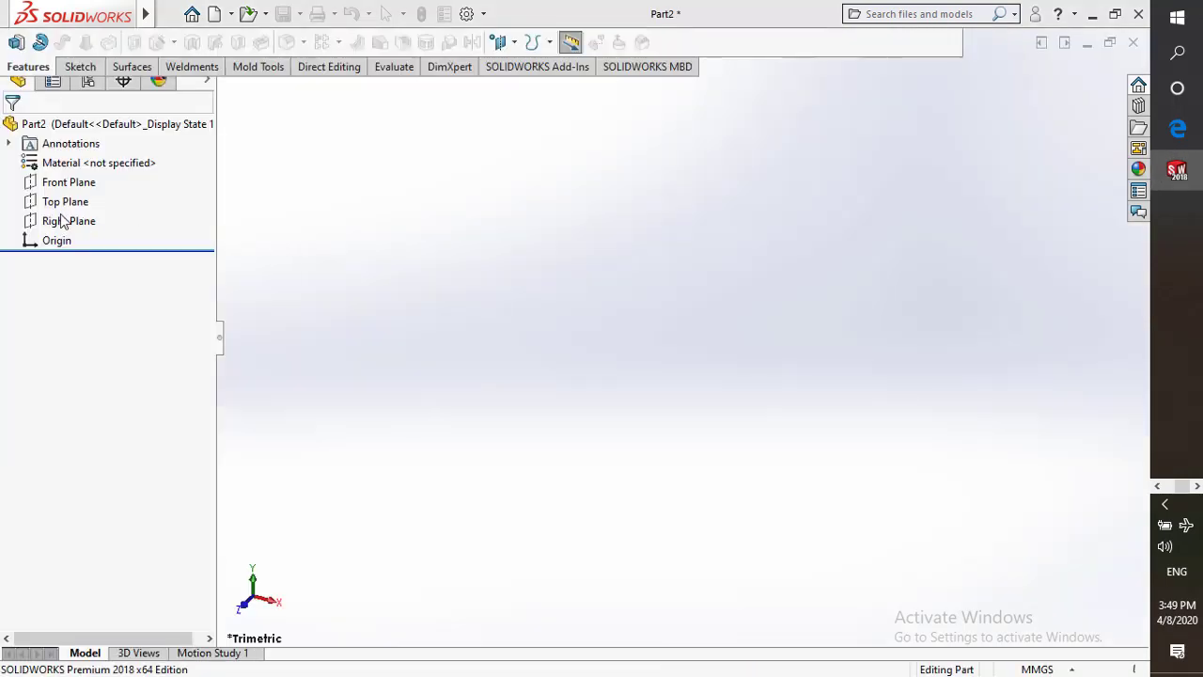
left_click(66, 209)
left_click(74, 185)
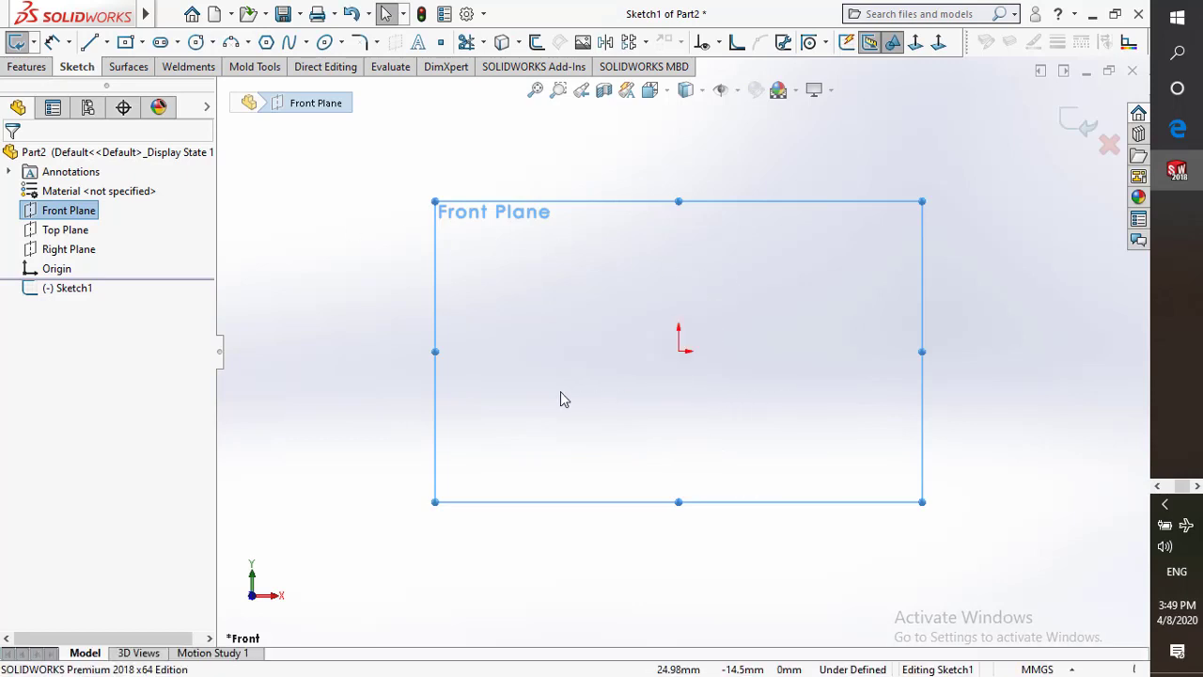
Sketch a closed L-shaped line profile about 53 mm wide and 45 mm high, its tall edge vertical through the origin and upper part about 27 mm wide
key("l")
left_click(533, 395)
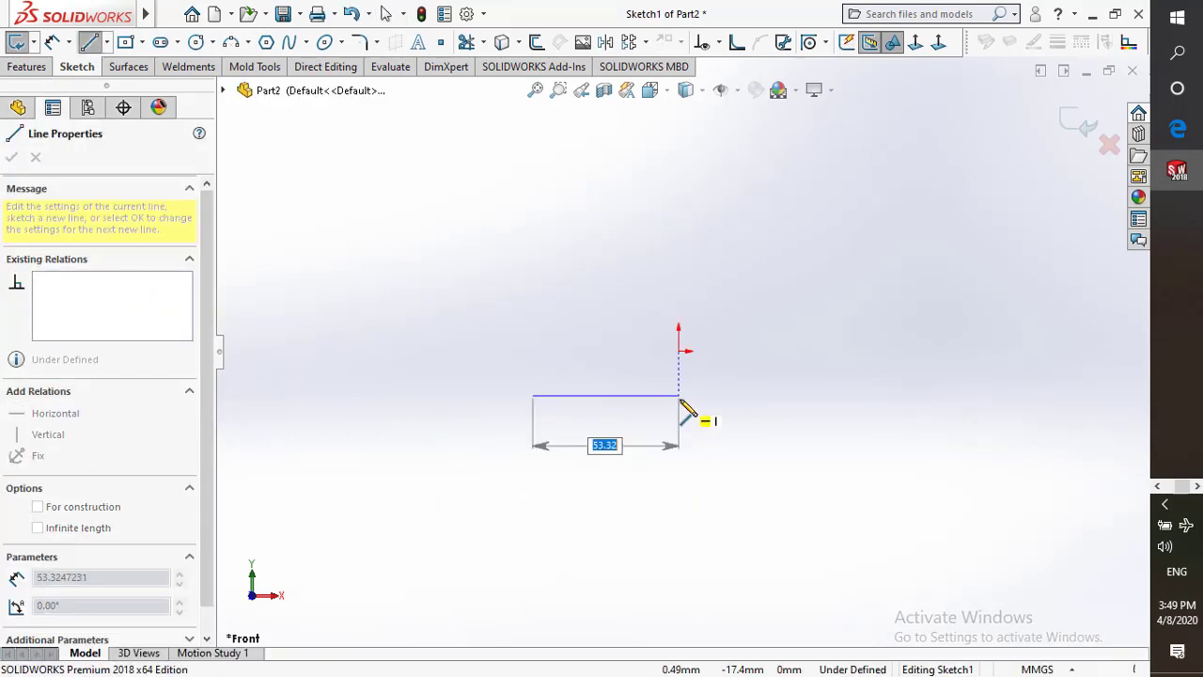
left_click(679, 396)
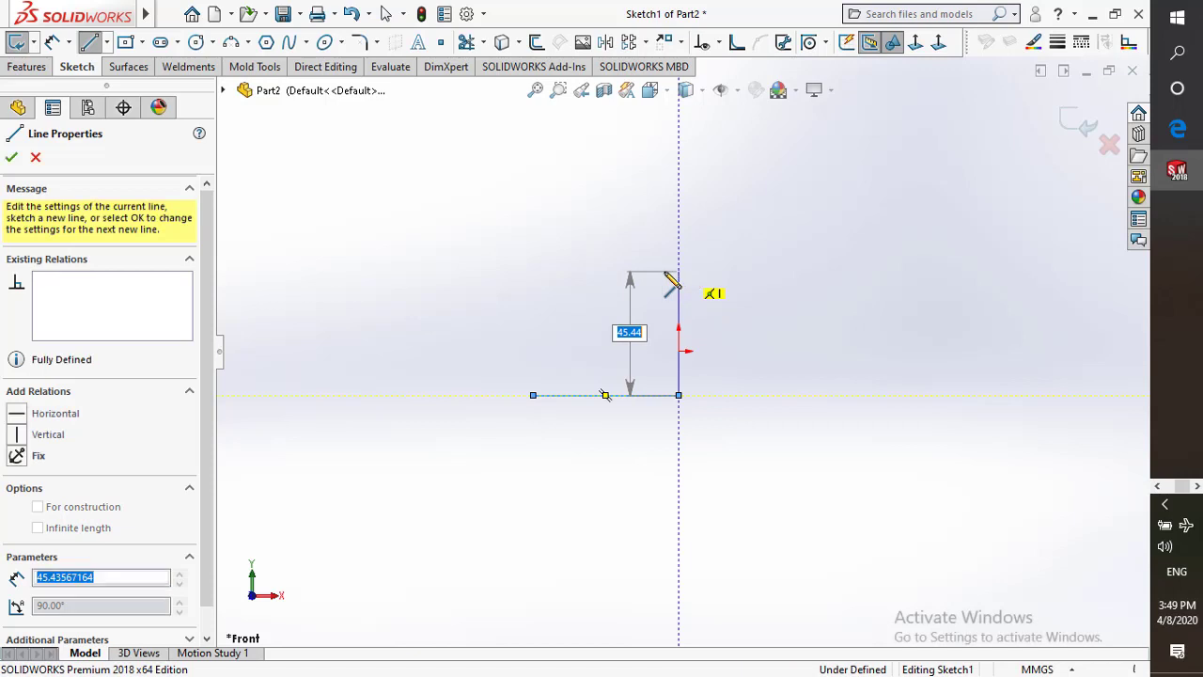
left_click(679, 271)
left_click(605, 271)
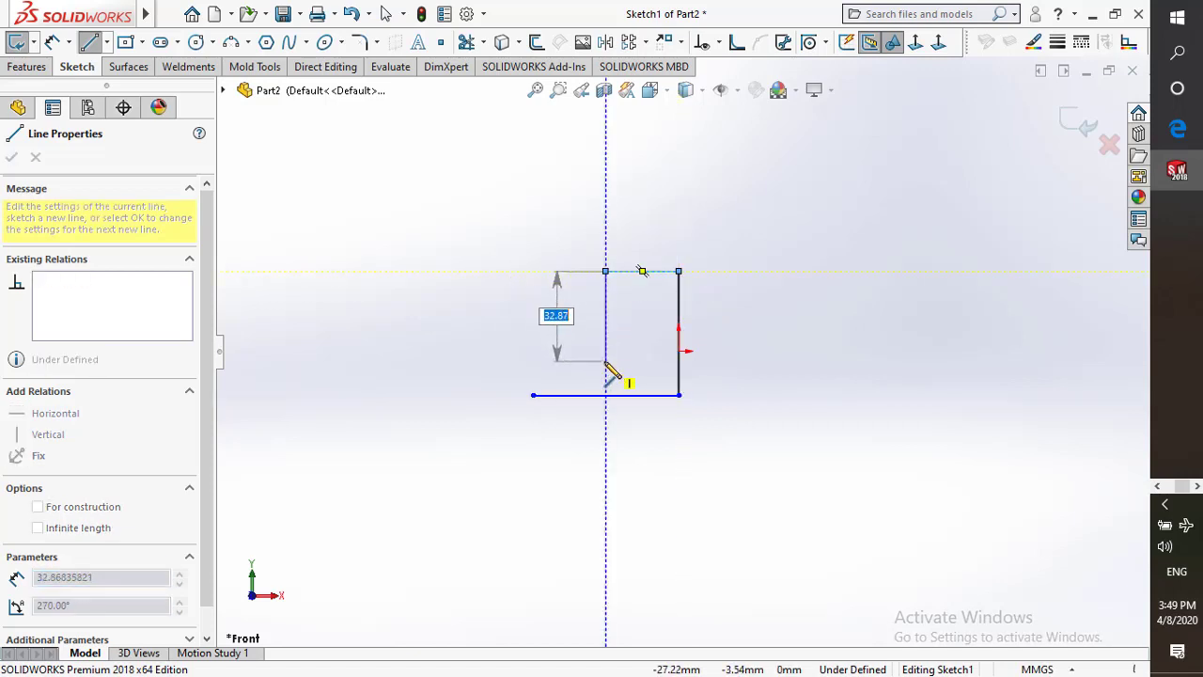
left_click(606, 360)
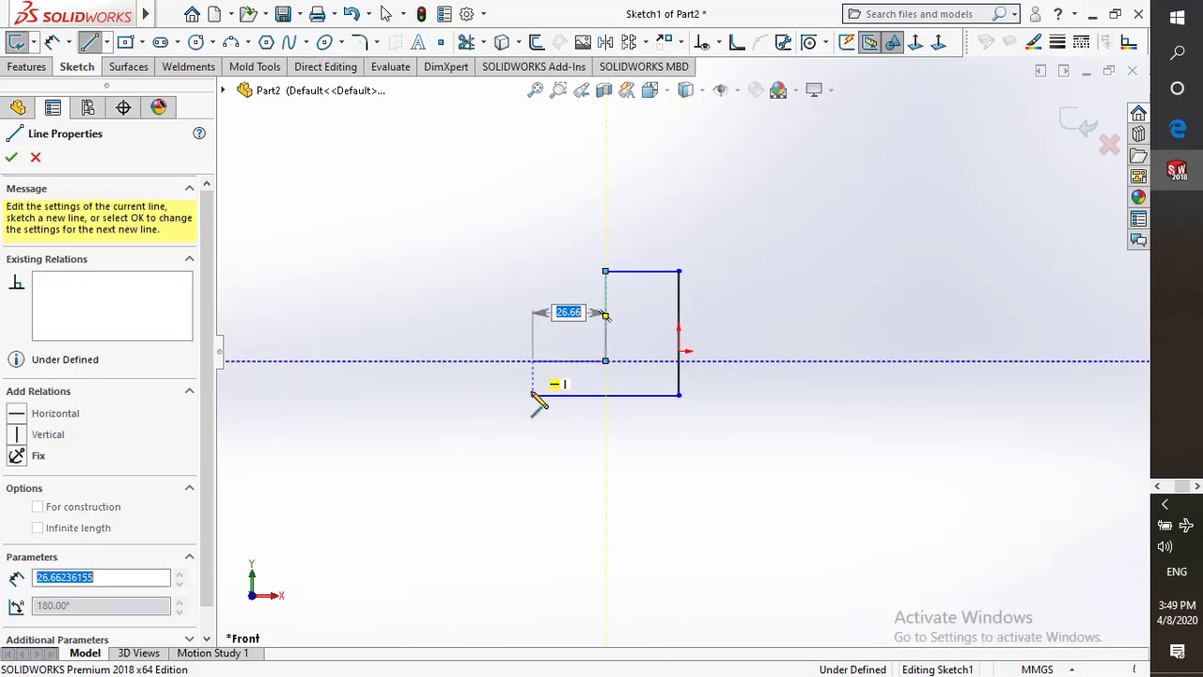
left_click(533, 360)
left_click(533, 396)
key("Escape")
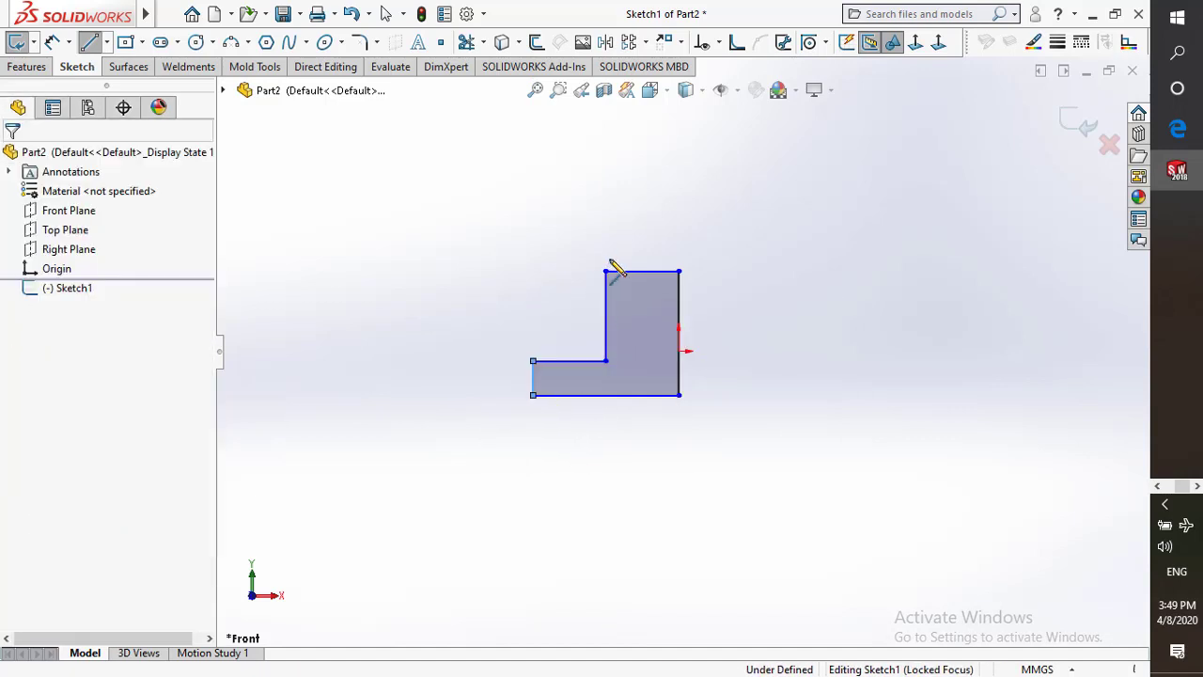
key("d")
key("Escape")
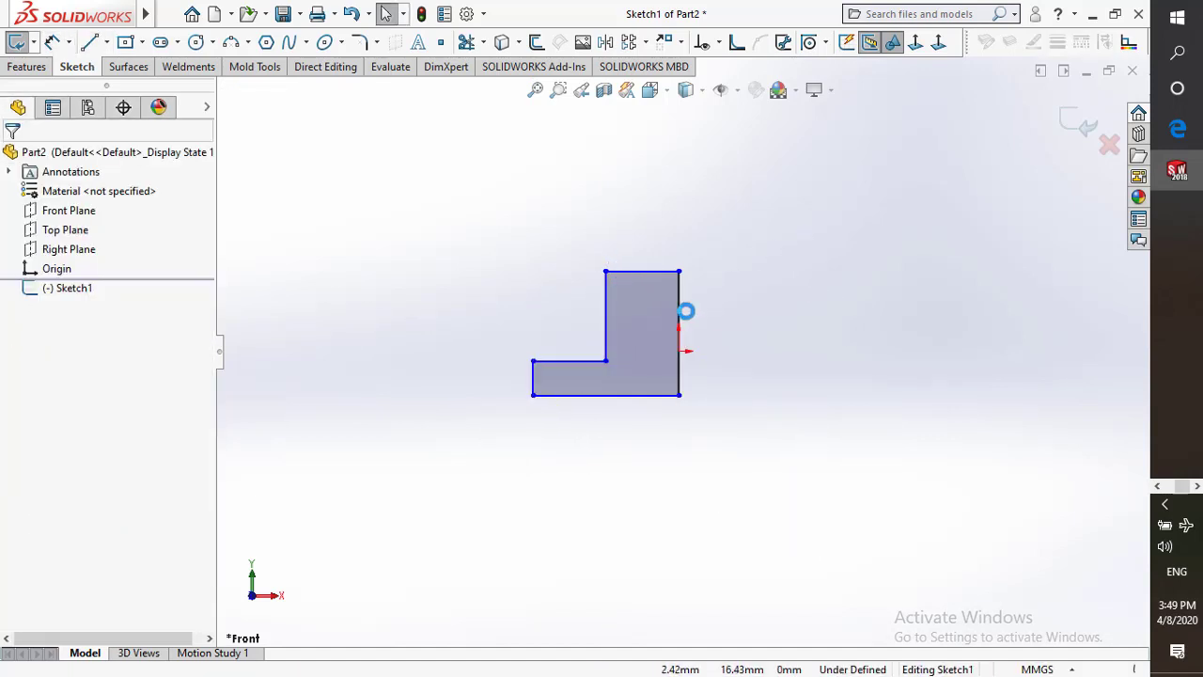
Convert the profile's tall vertical edge through the origin to a construction line and tie its midpoint to the origin
left_click(682, 311)
left_click(755, 260)
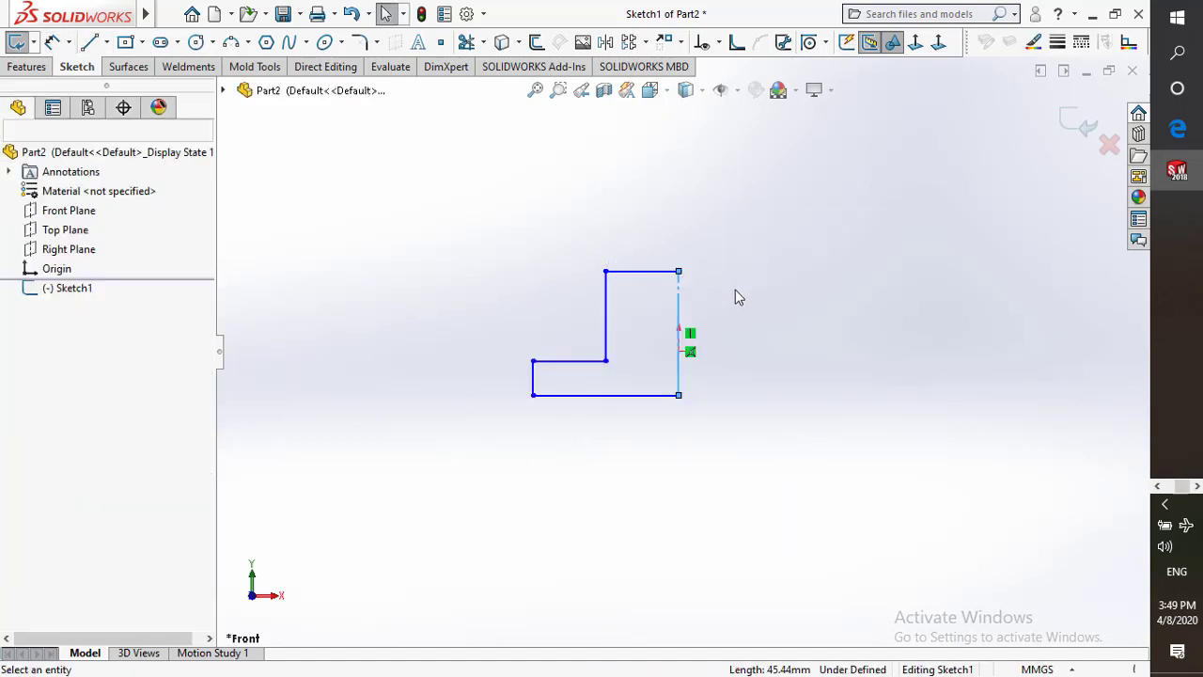
left_click(681, 331)
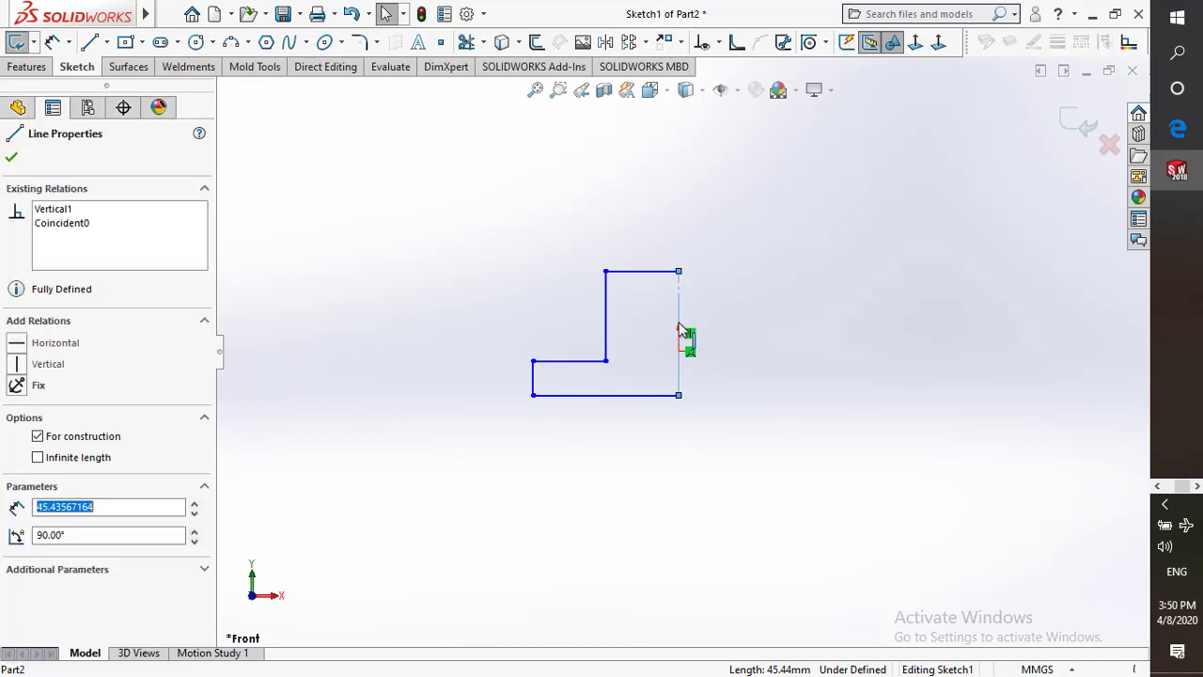
right_click(681, 331)
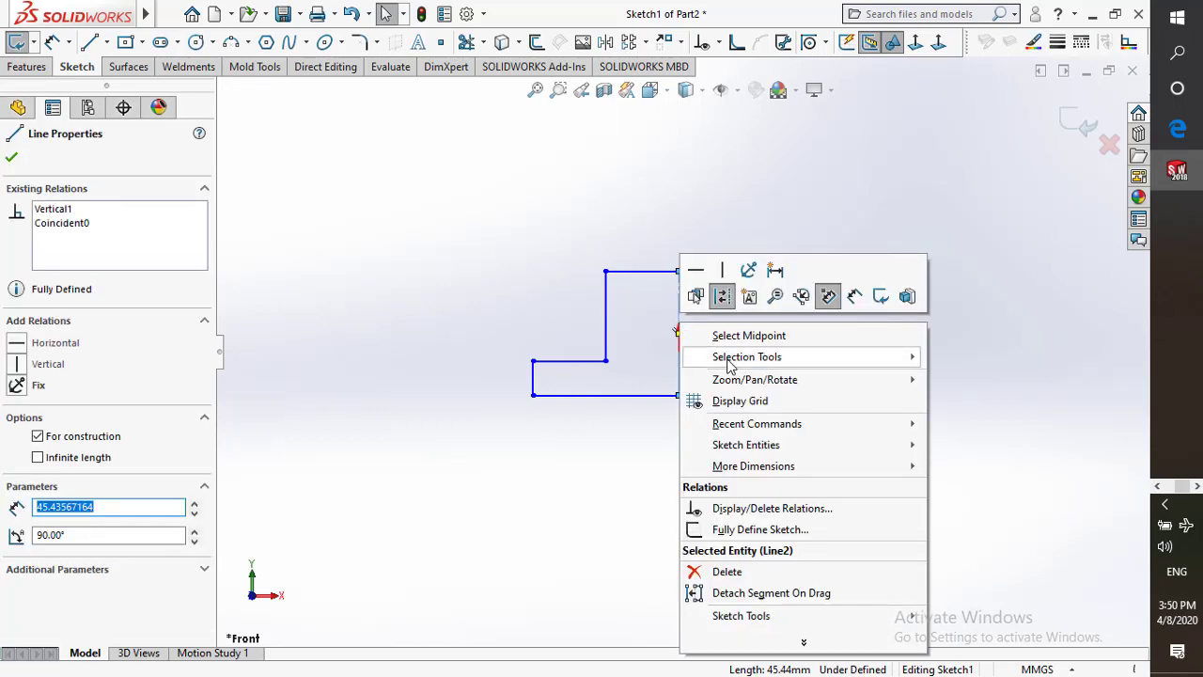
left_click(776, 335)
left_click(681, 352, "ctrl")
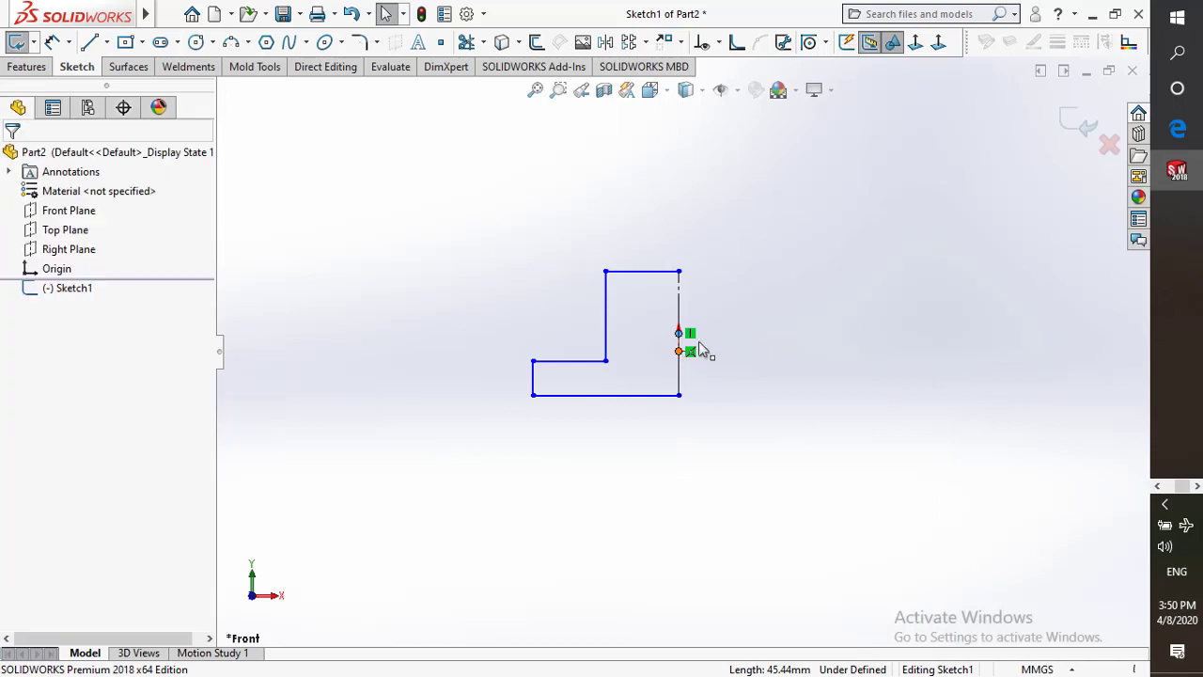
left_click(781, 275)
left_click(774, 191)
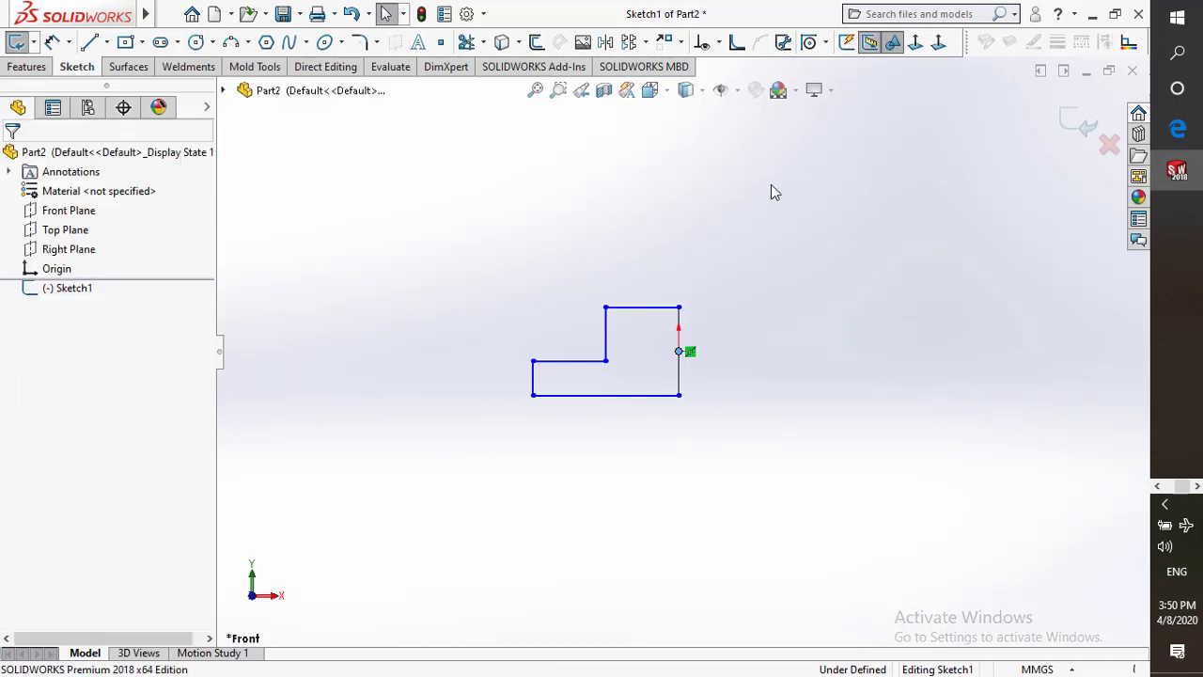
Try a 25 mm half-width dimension from the upper section's outer vertical edge to the centerline, and delete it
right_click_drag(773, 301, 781, 235)
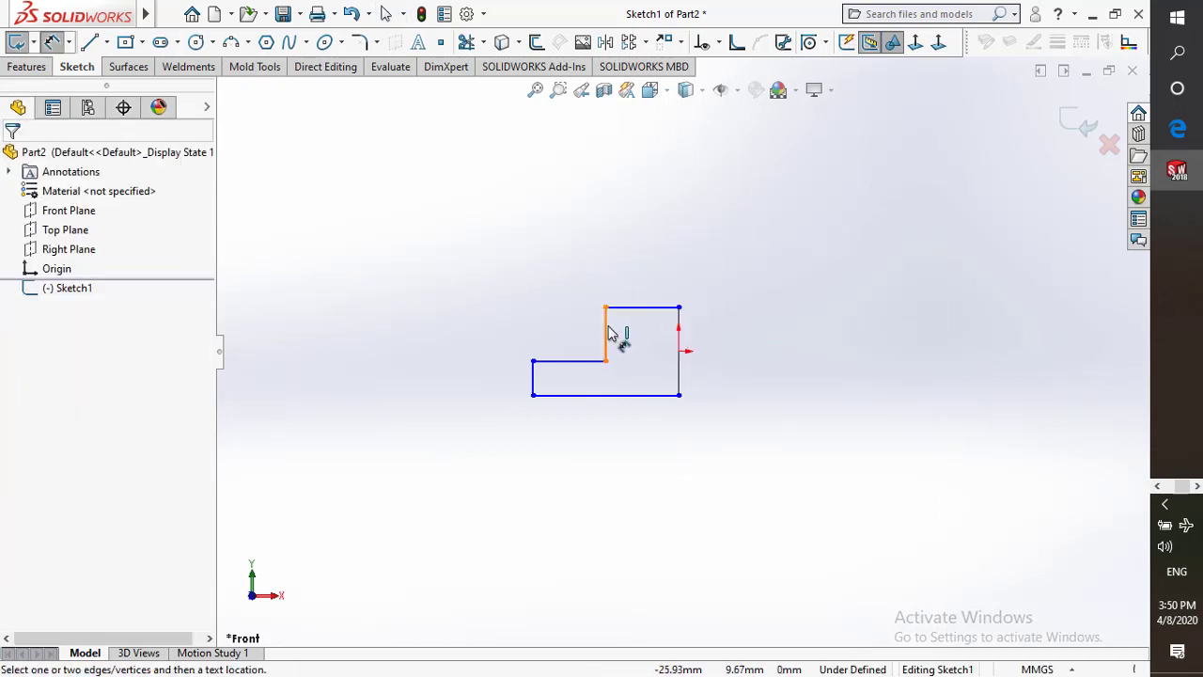
left_click(606, 334)
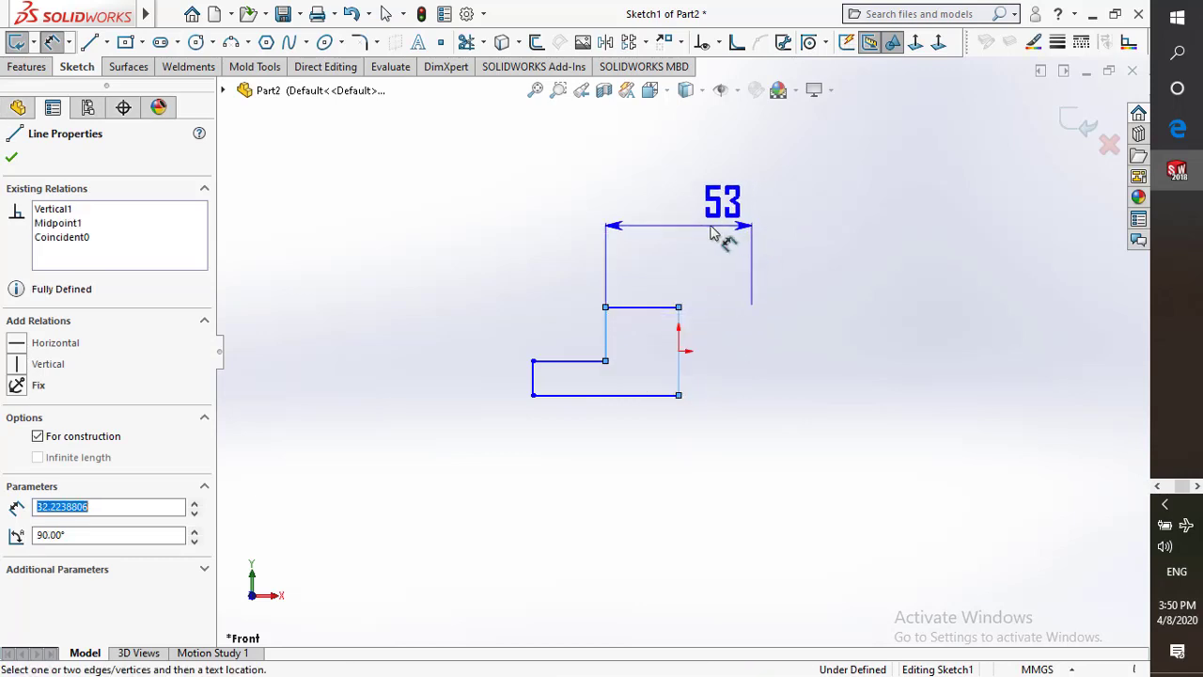
left_click(678, 222)
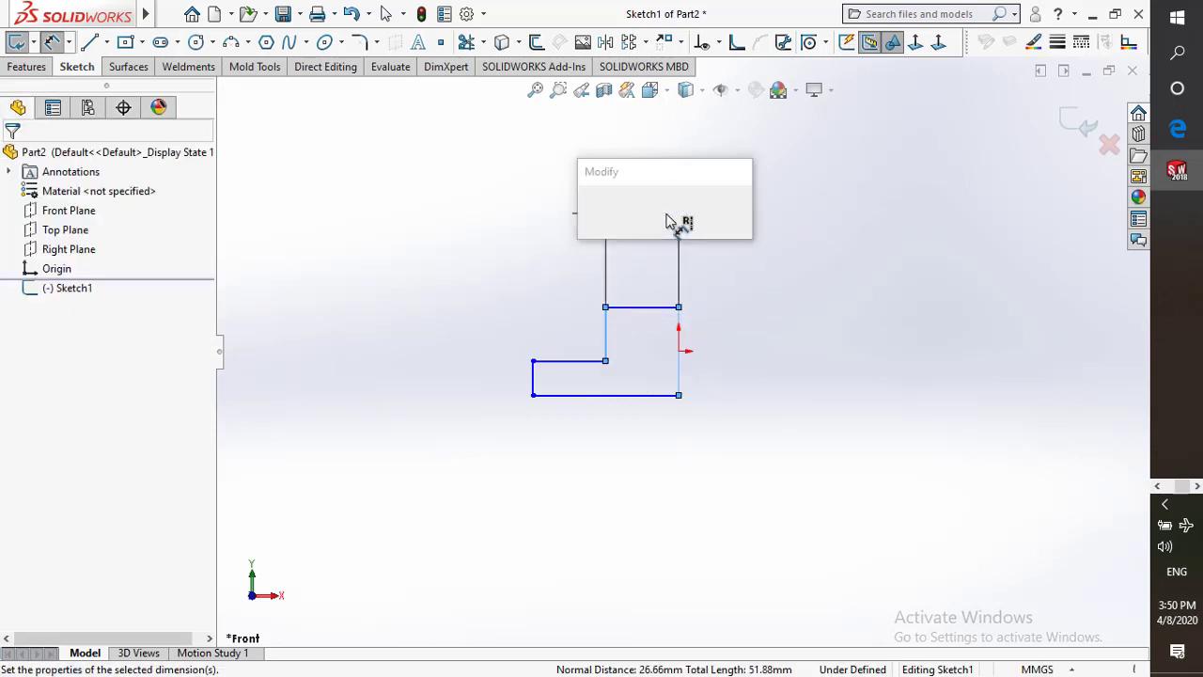
type("25")
key("Return")
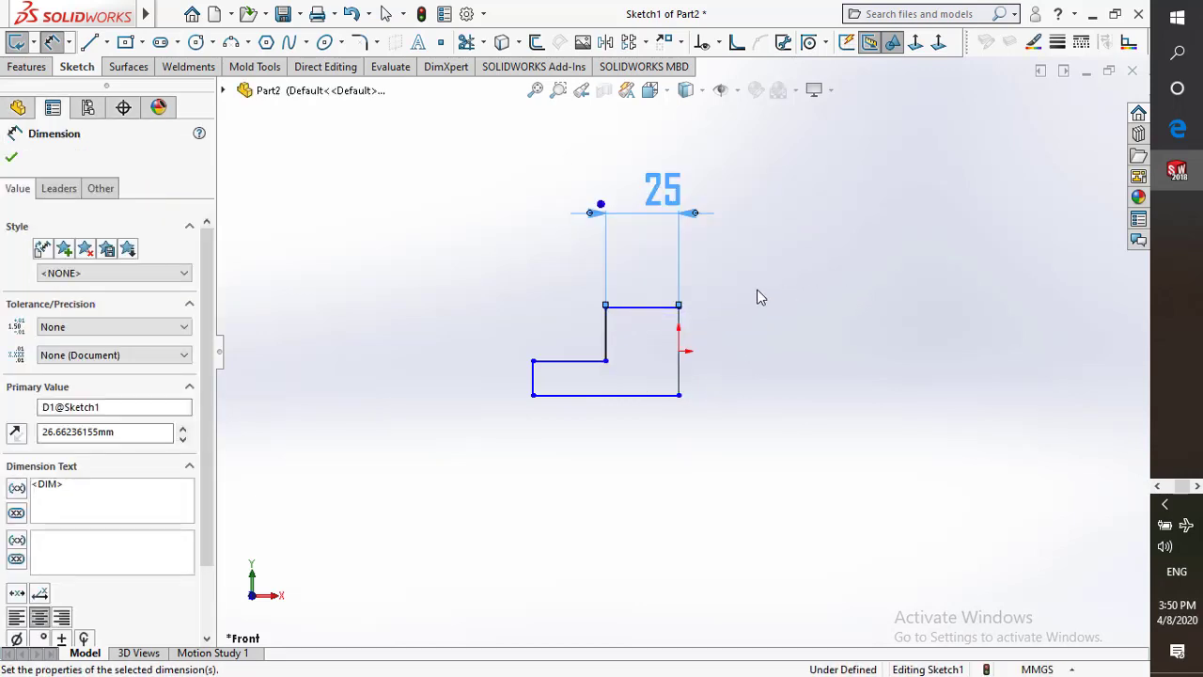
left_click(733, 350)
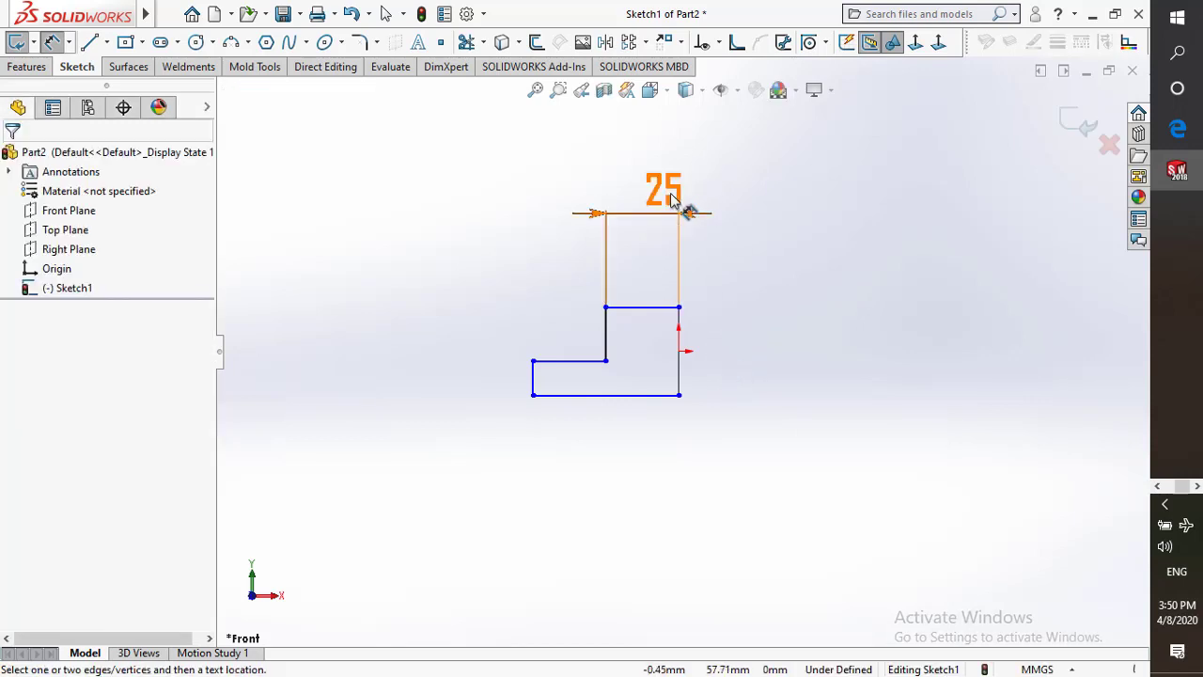
left_click_drag(671, 197, 671, 233)
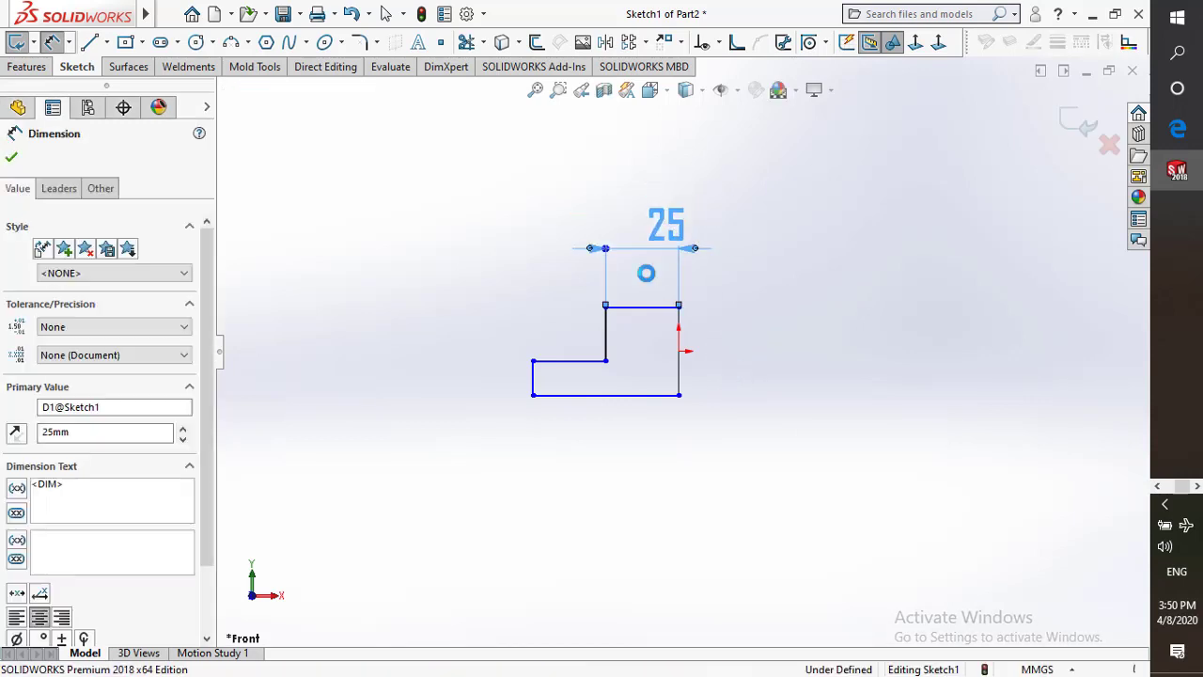
key("Delete")
Dimension the upper section's full width across the centerline as a doubled distance of 50 mm
left_click(677, 368)
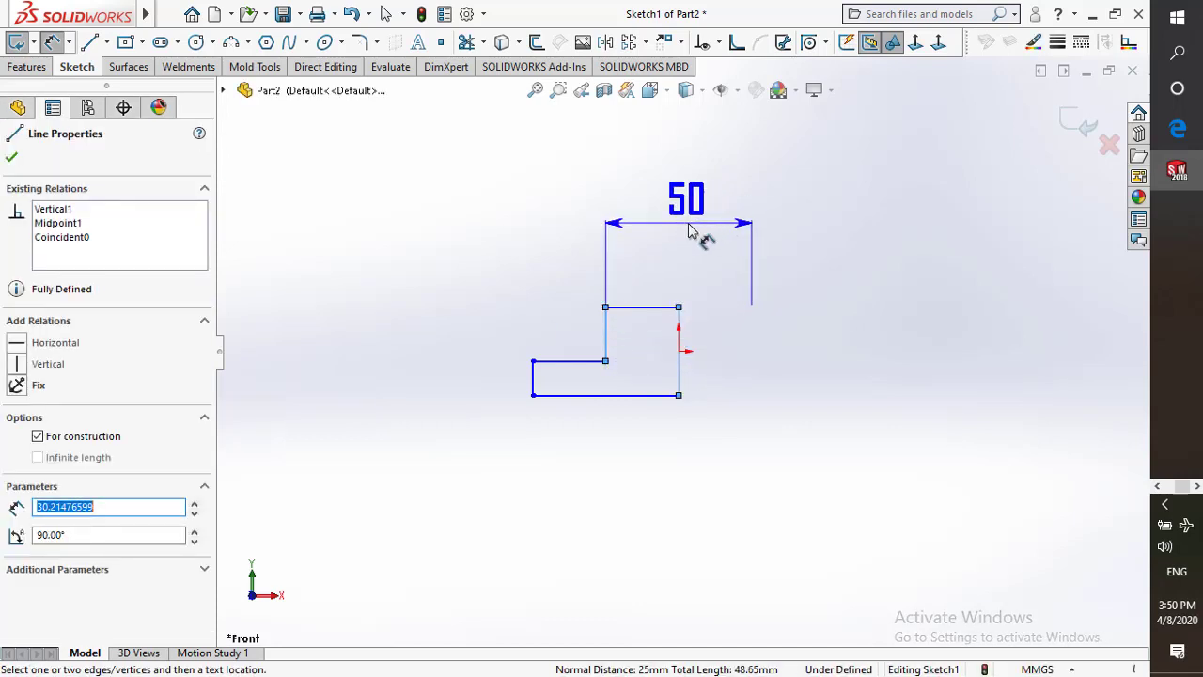
left_click(695, 235)
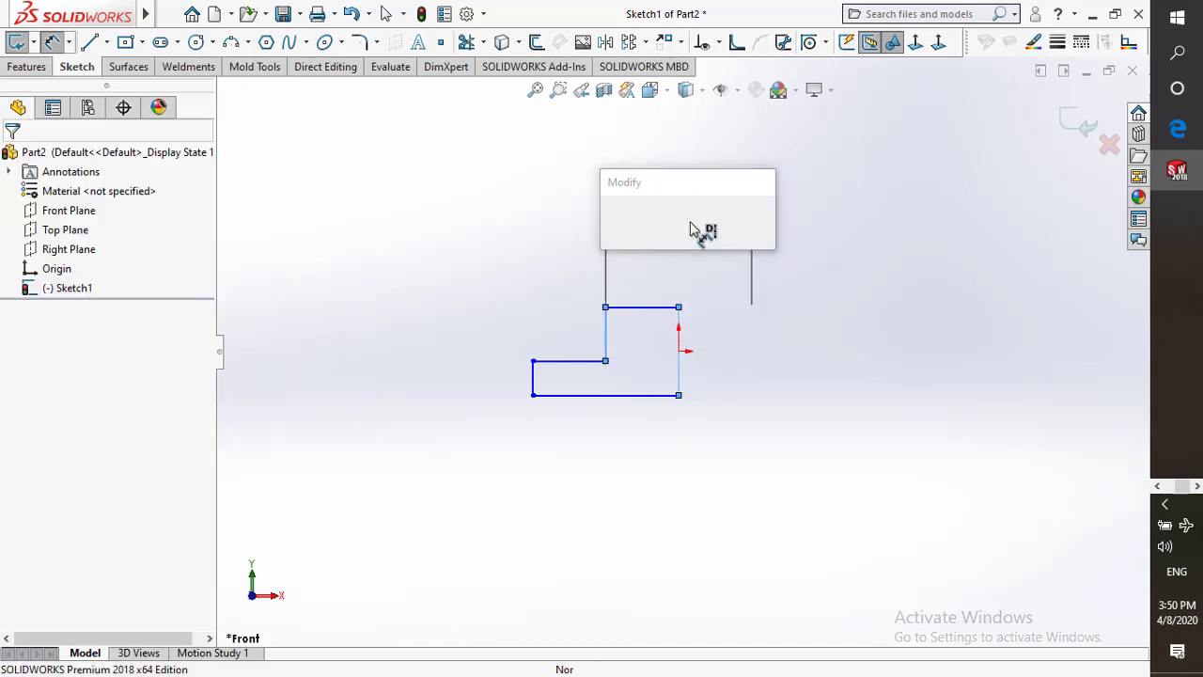
left_click(616, 219)
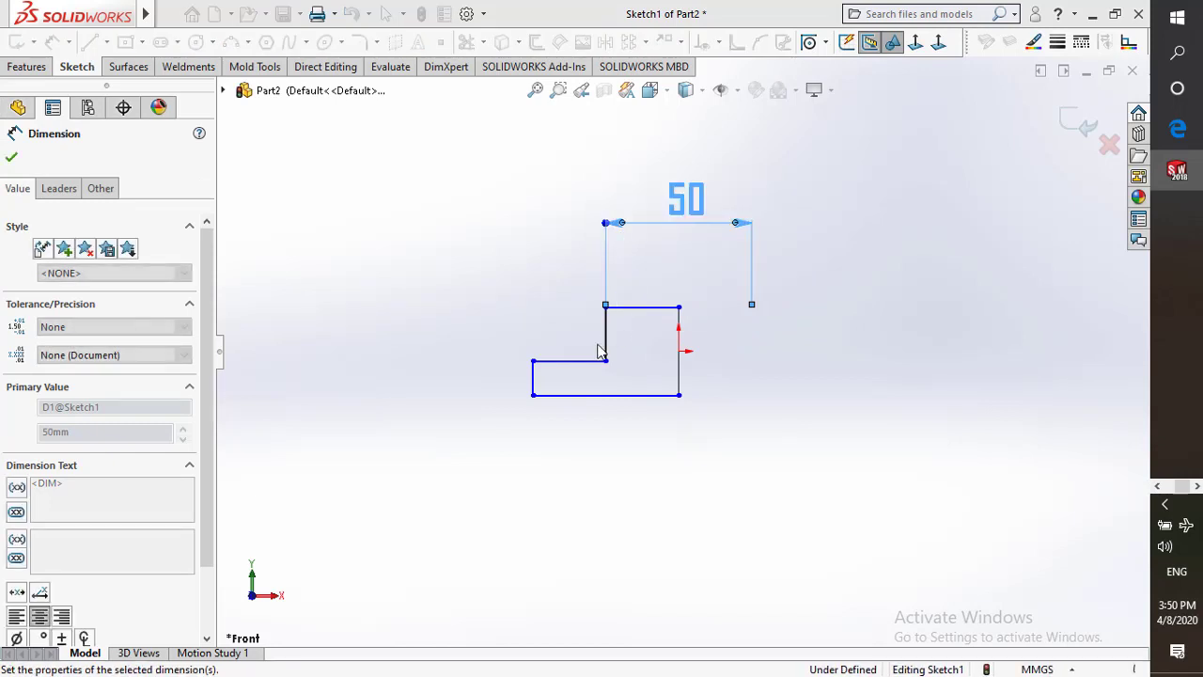
Add a doubled width dimension for the base across the centerline, check the exercise PDF, and set it to 80 mm in SOLIDWORKS
left_click(578, 390)
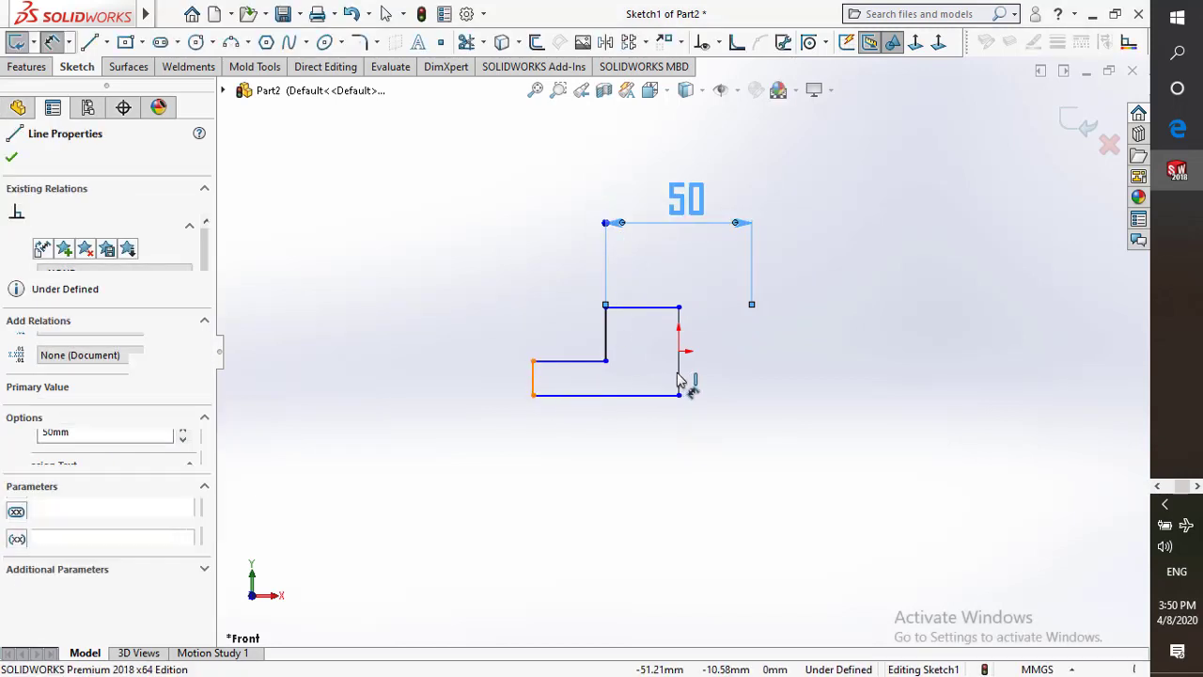
left_click(691, 528)
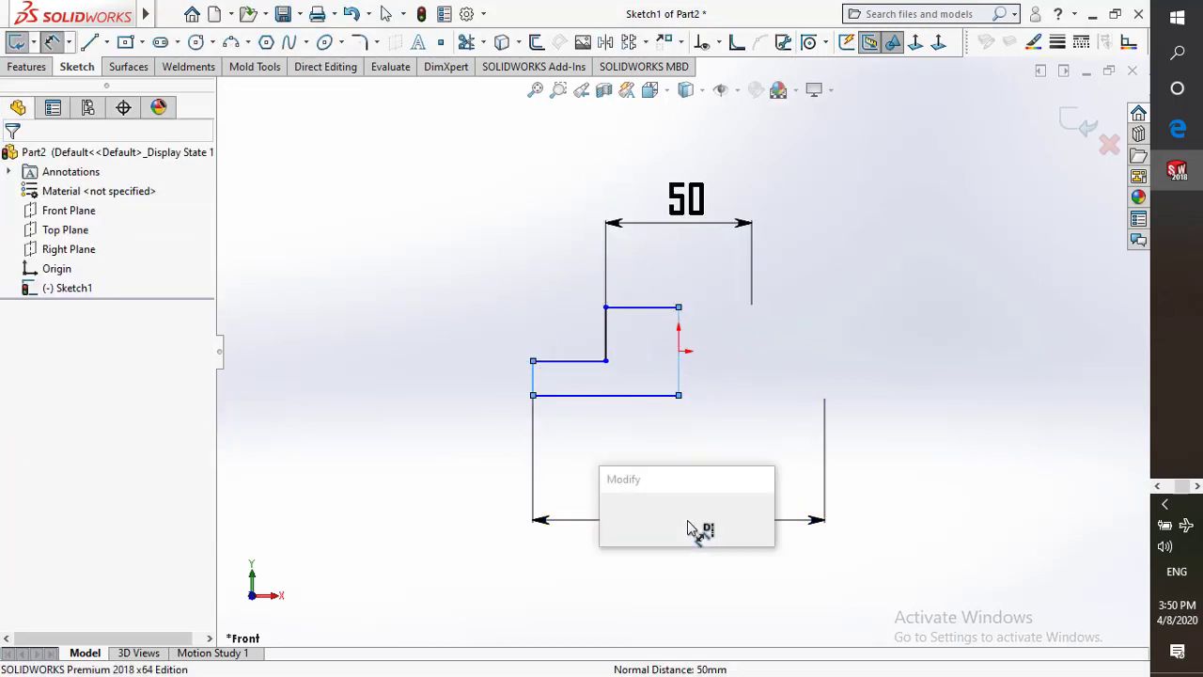
type("100mm")
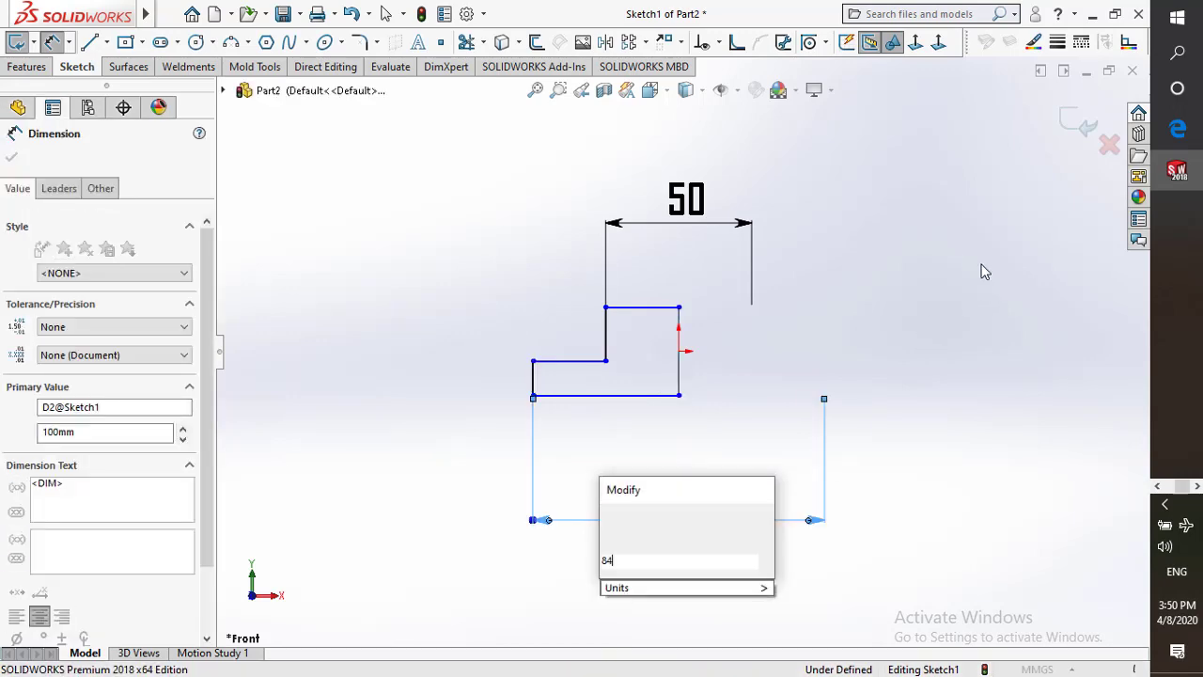
key("Return")
left_click(1177, 129)
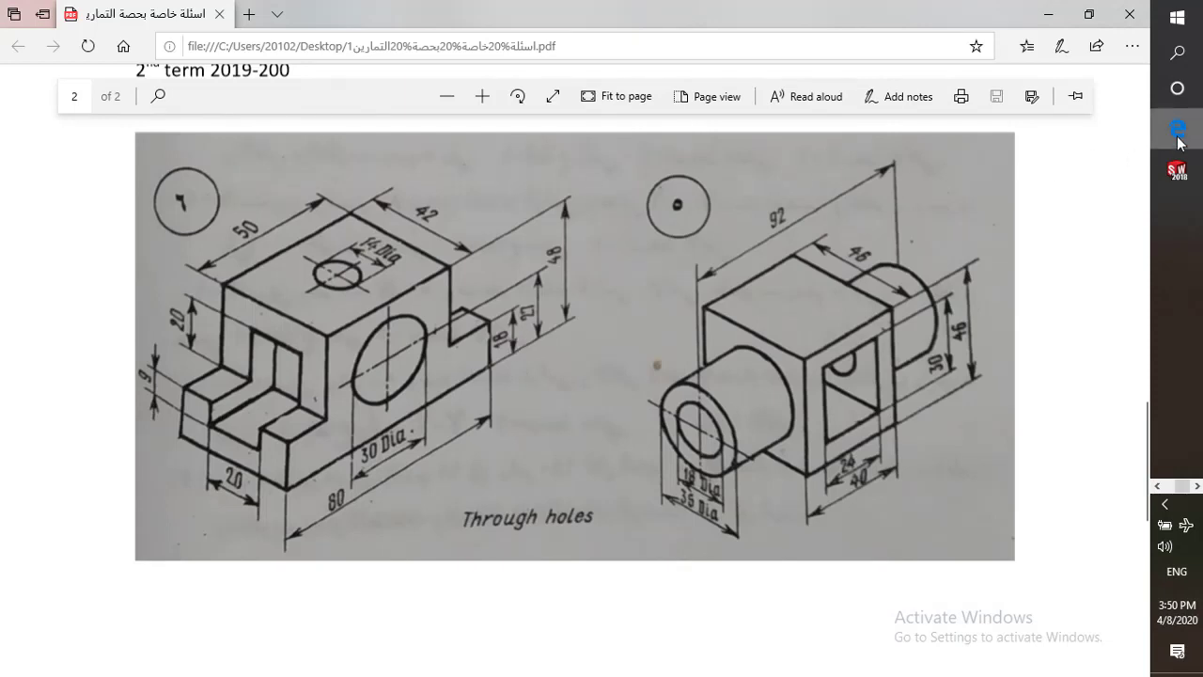
left_click(1176, 169)
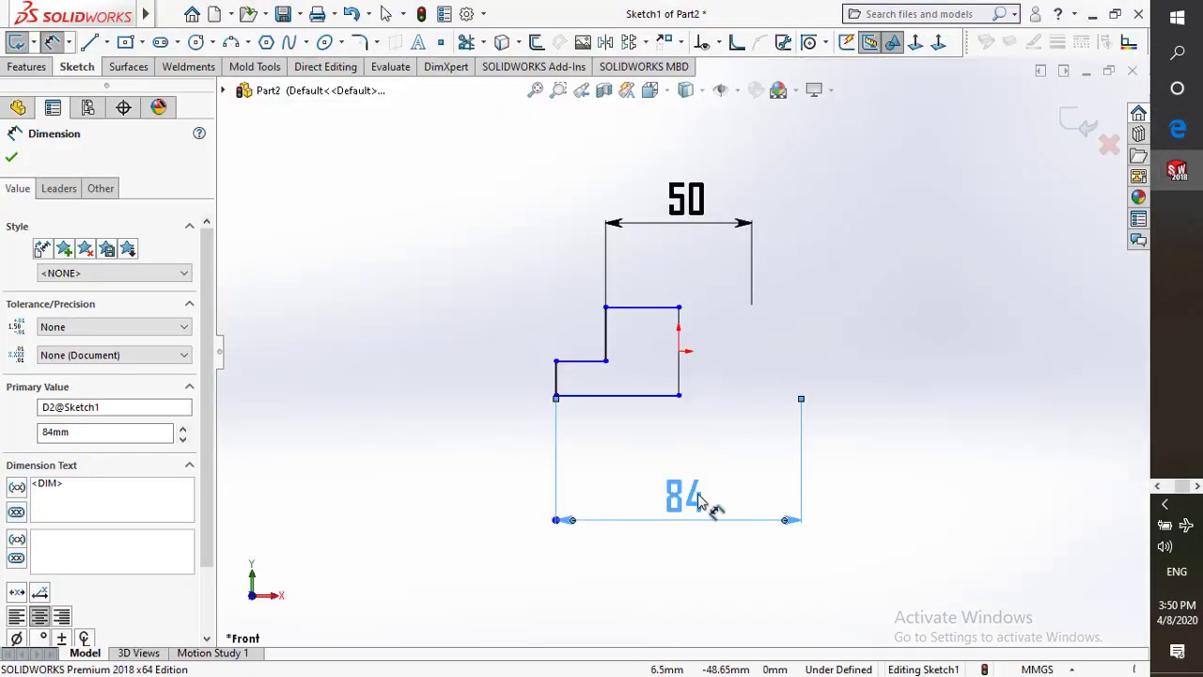
double_click(698, 501)
type("80")
key("Return")
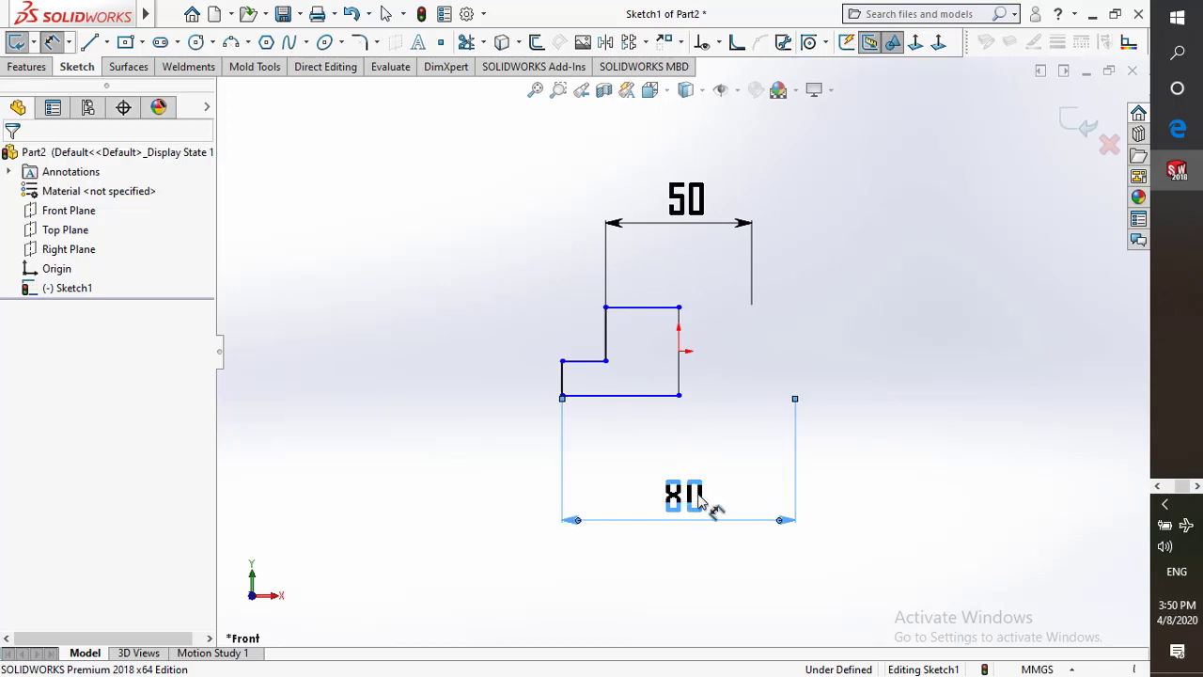
left_click(516, 385)
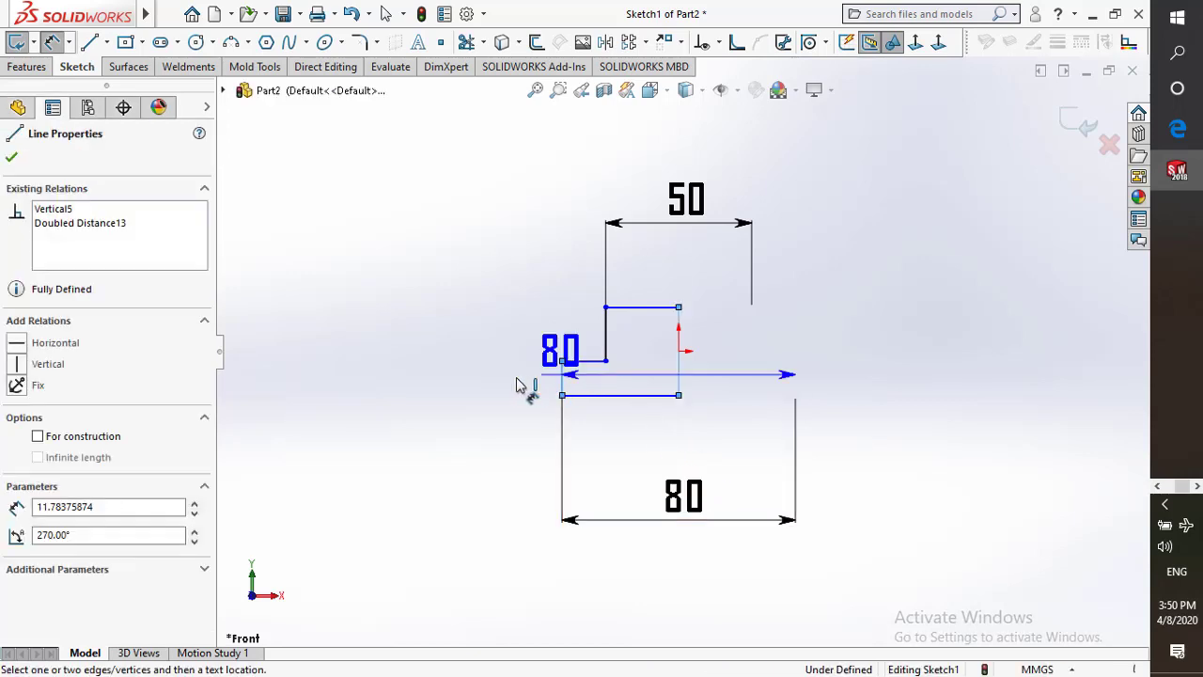
left_click(518, 382)
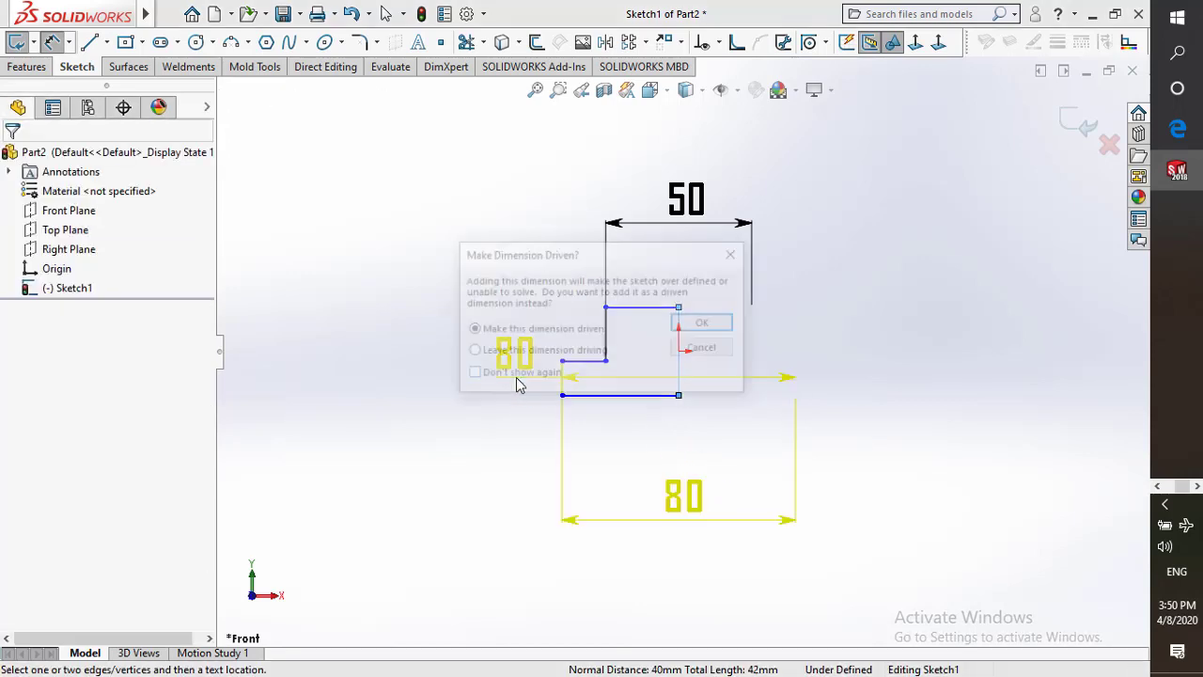
left_click(736, 253)
Dimension the height of the base's short outer edge at 18 mm
left_click(564, 378)
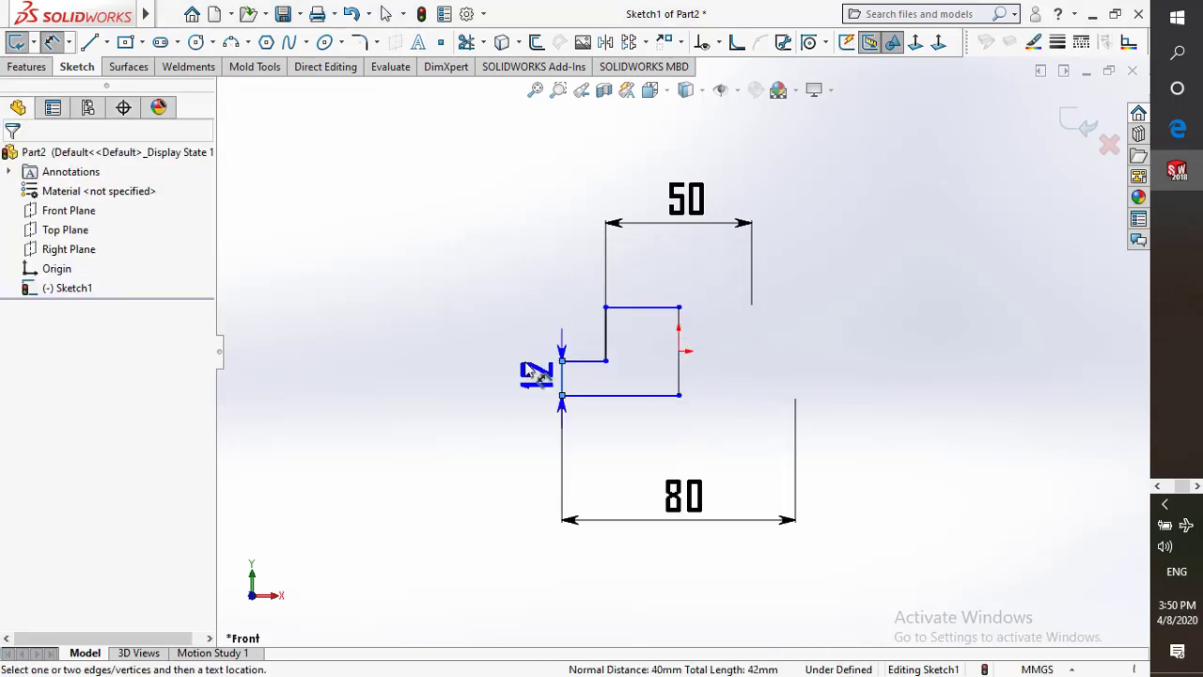
left_click(512, 376)
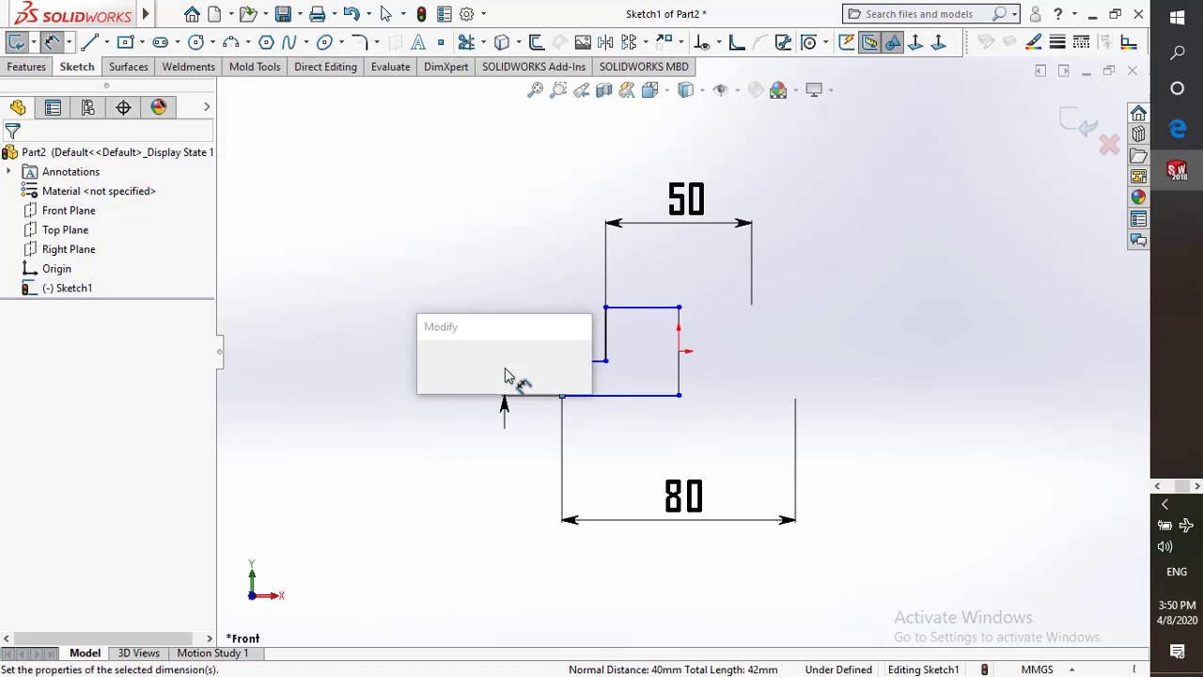
key("Return")
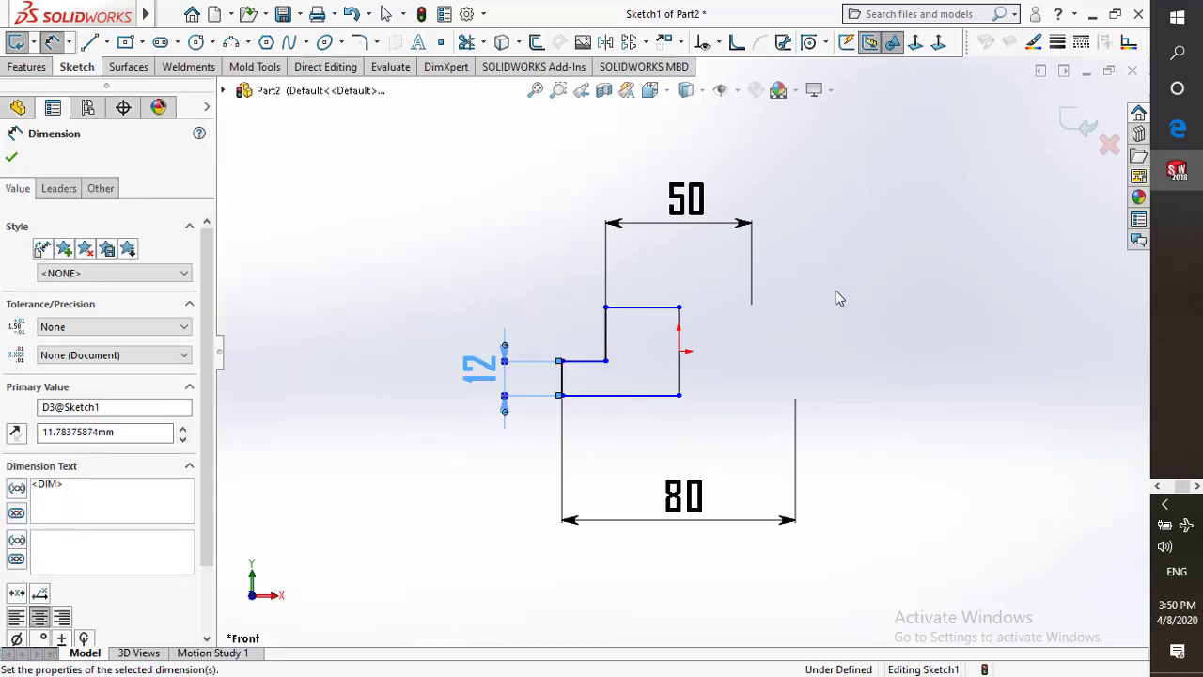
left_click(836, 296)
right_click_drag(888, 418, 675, 350)
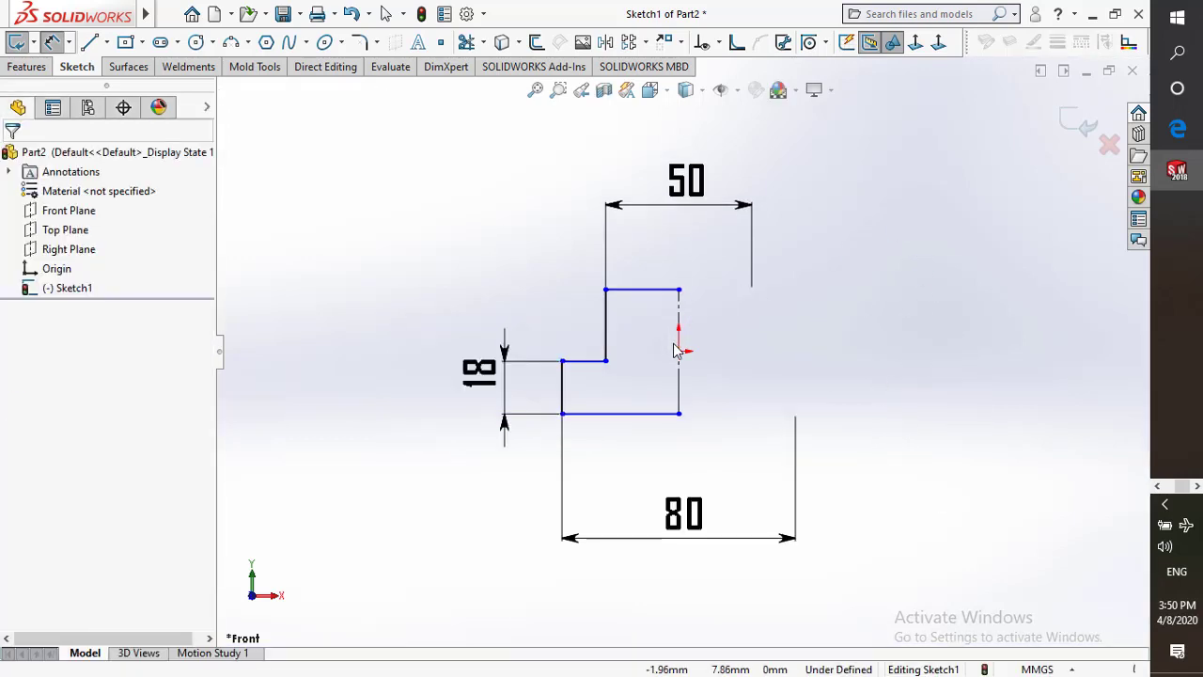
key("Escape")
Remove the midpoint relation that ties the vertical centerline to the origin
left_click(678, 353)
left_click(680, 360)
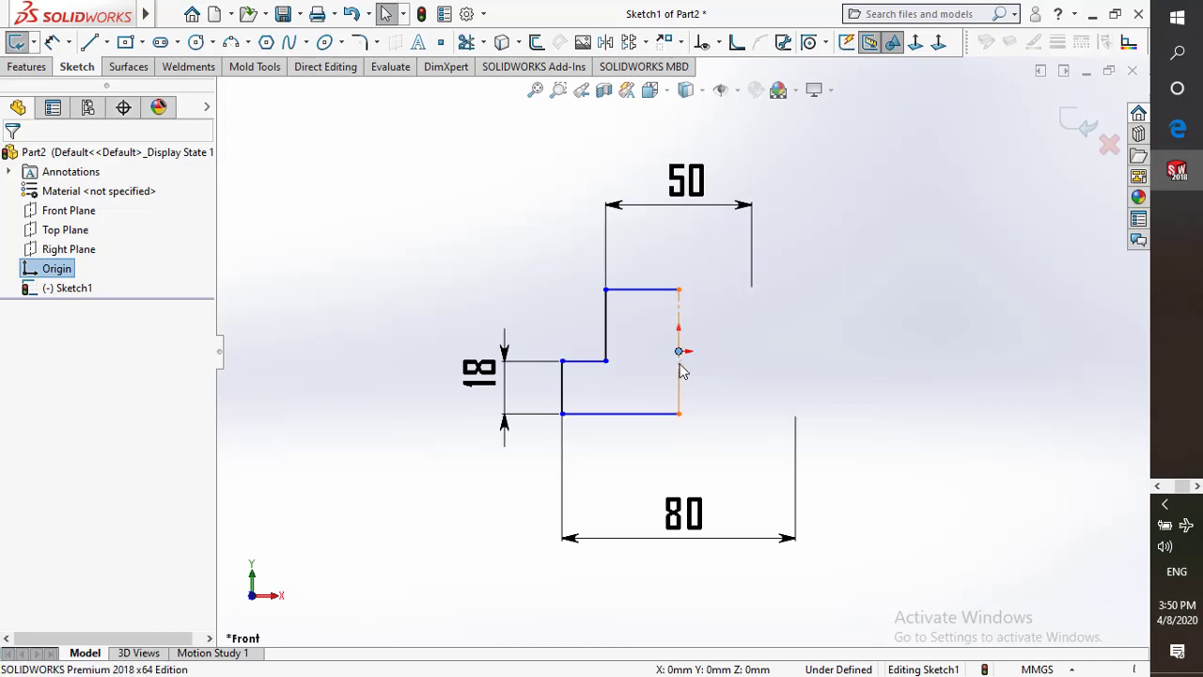
key("Escape")
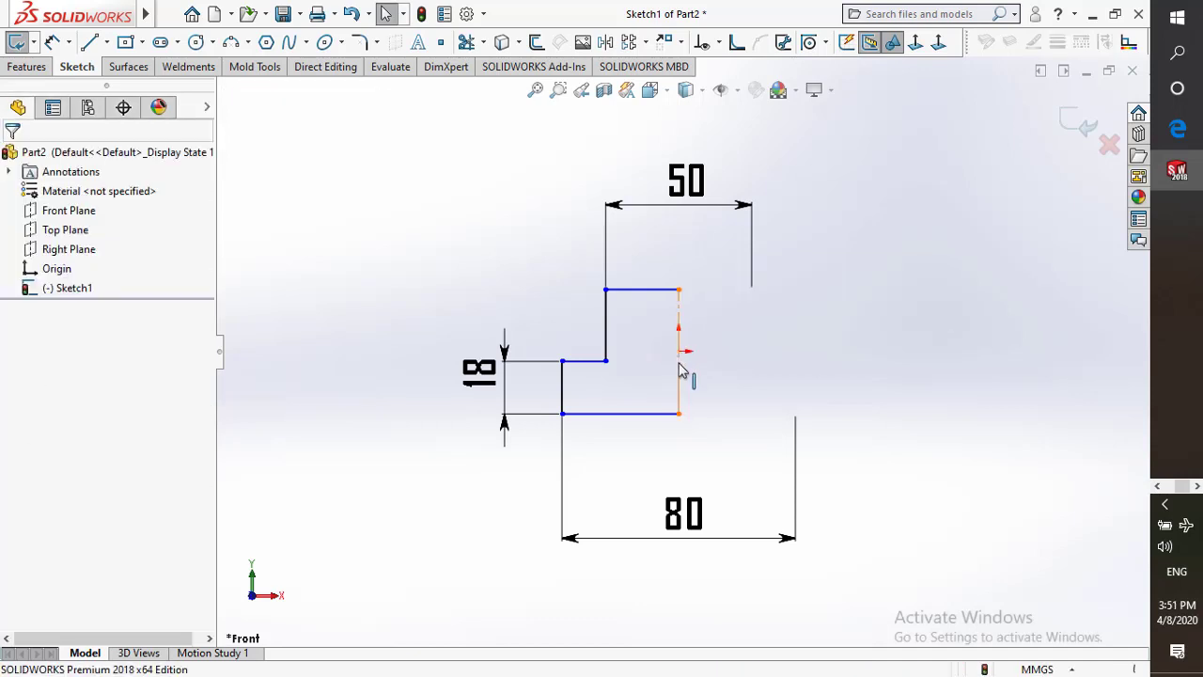
left_click(675, 364)
key("Escape")
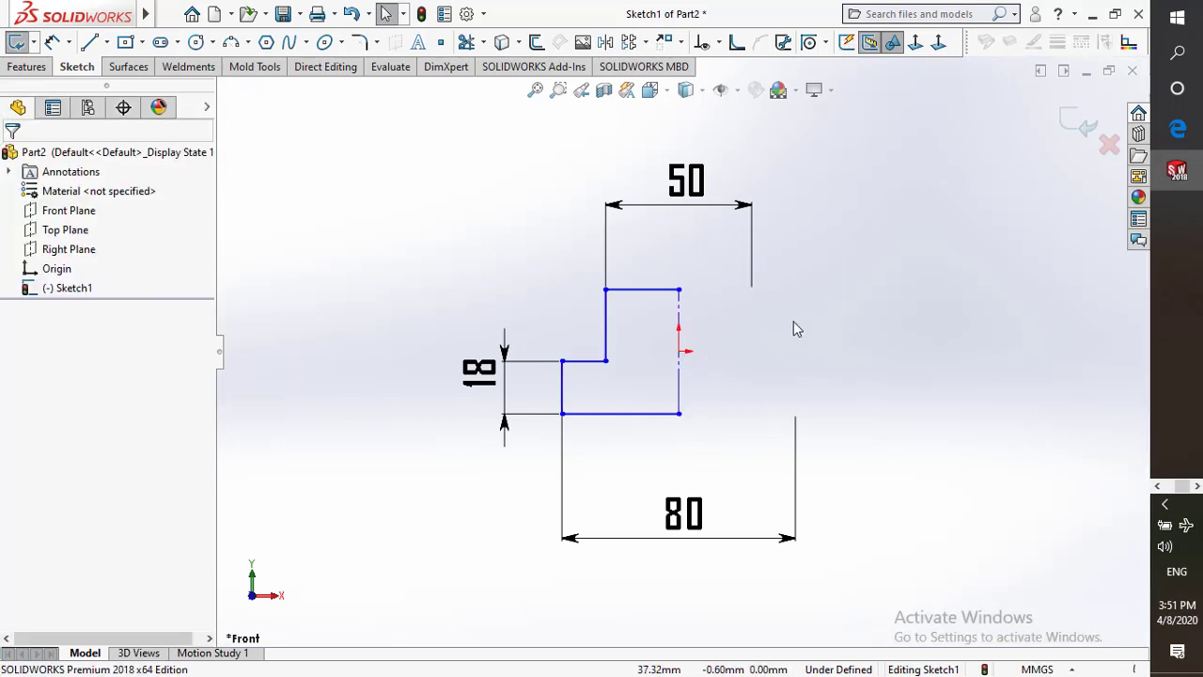
Dimension the profile's overall height between its top and bottom edges at 48 mm
right_click_drag(792, 329, 742, 212)
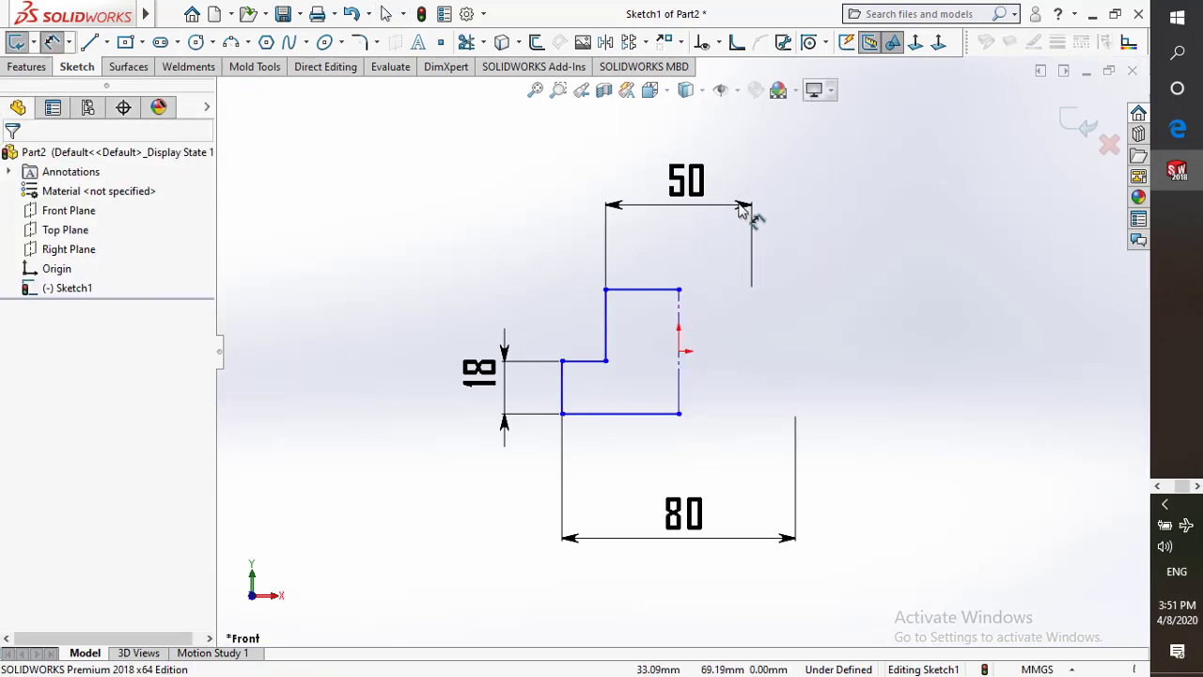
left_click(637, 412)
left_click(402, 365)
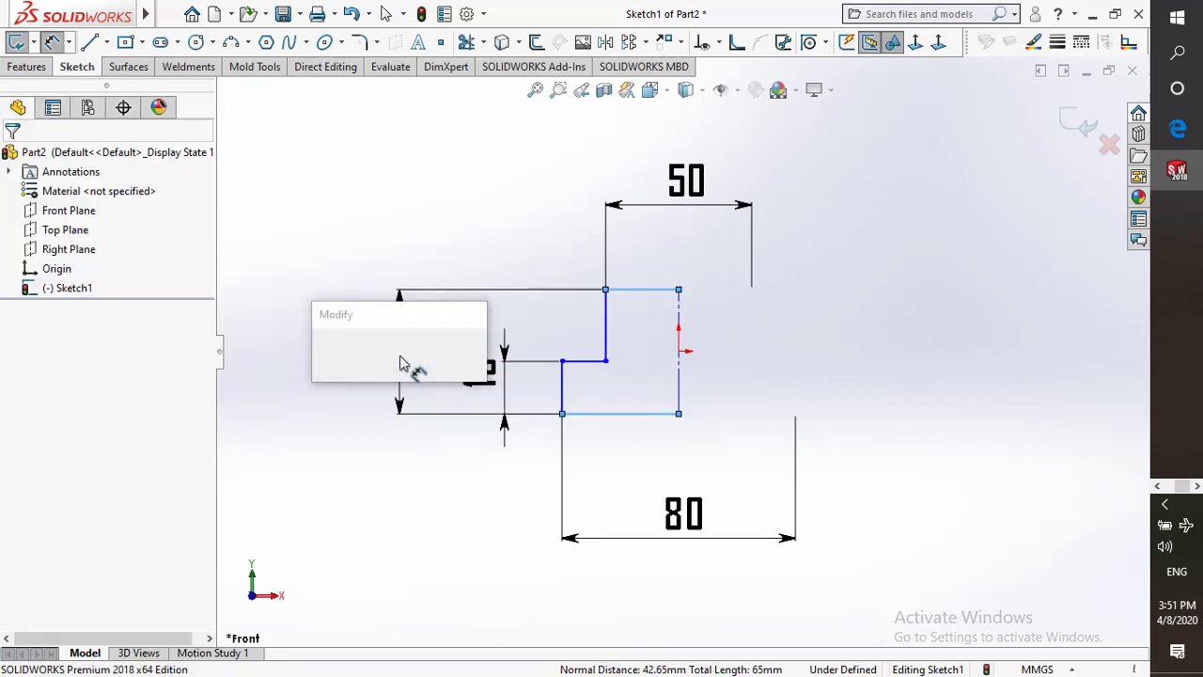
key("Return")
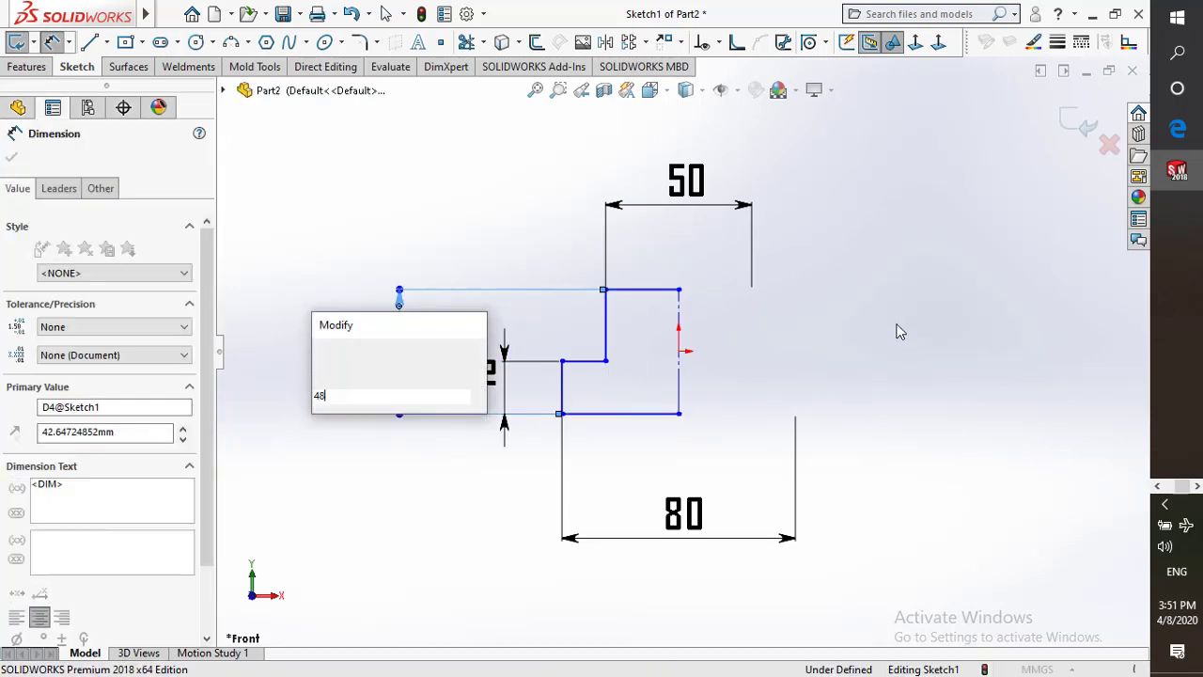
left_click(875, 303)
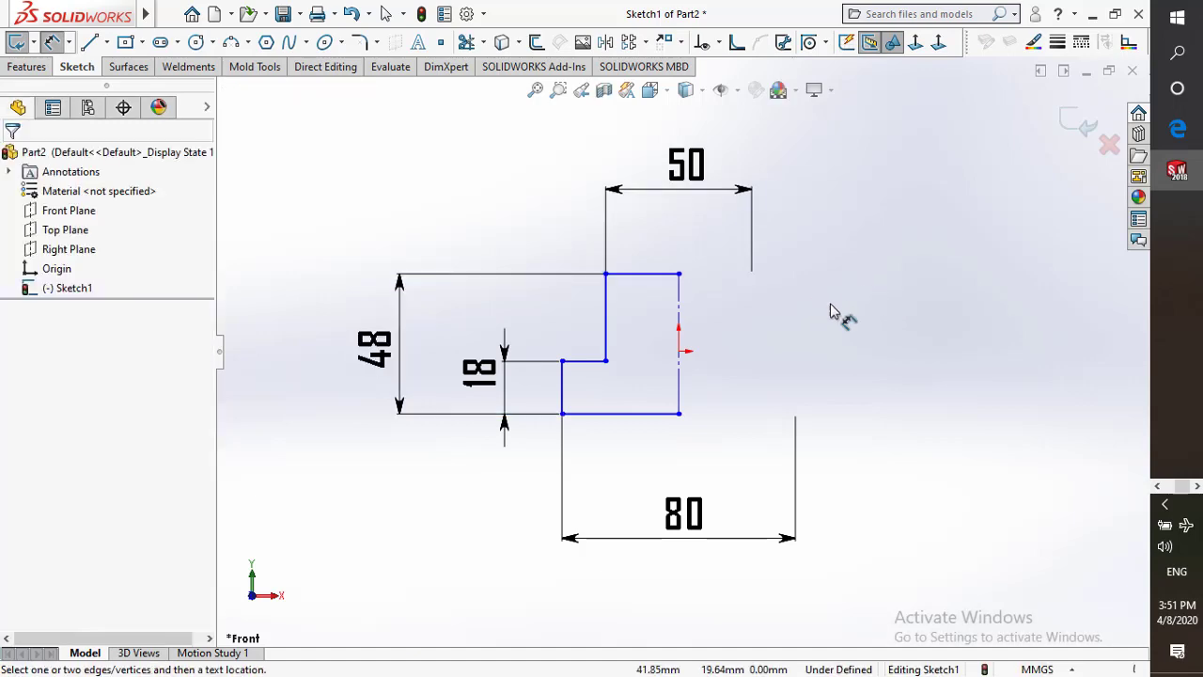
Check the hole size in the exercise PDF and sketch a 30 mm diameter circle centred on the vertical centerline in SOLIDWORKS
left_click(1180, 137)
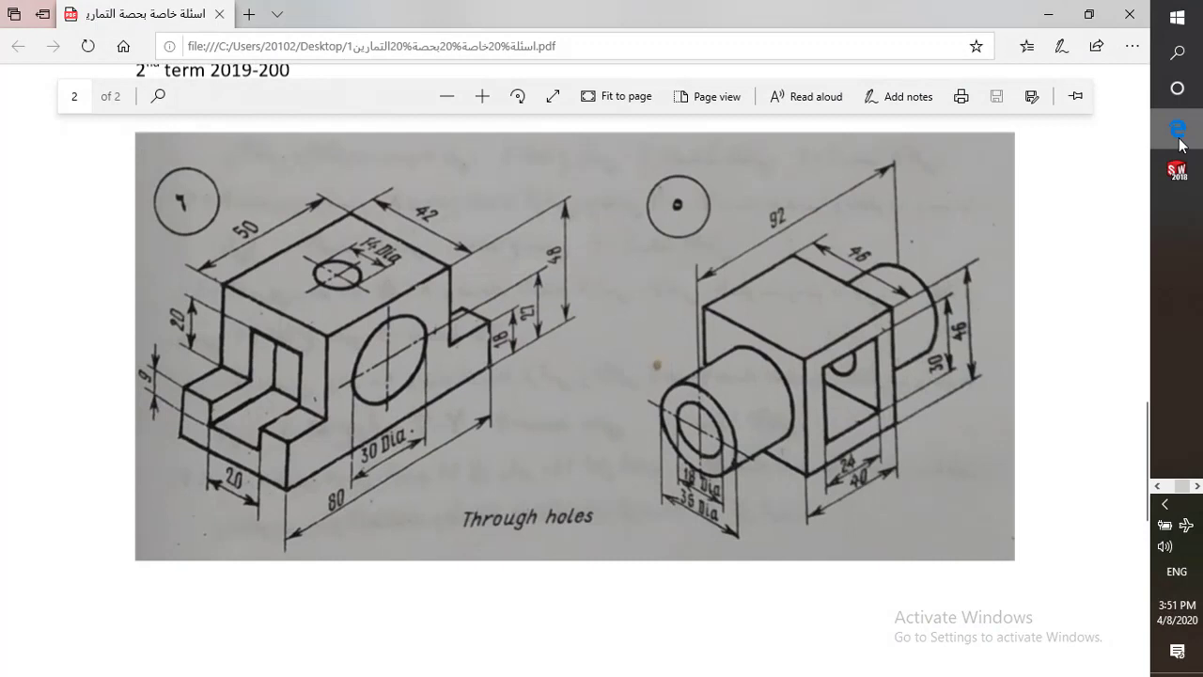
left_click(1177, 170)
key("c")
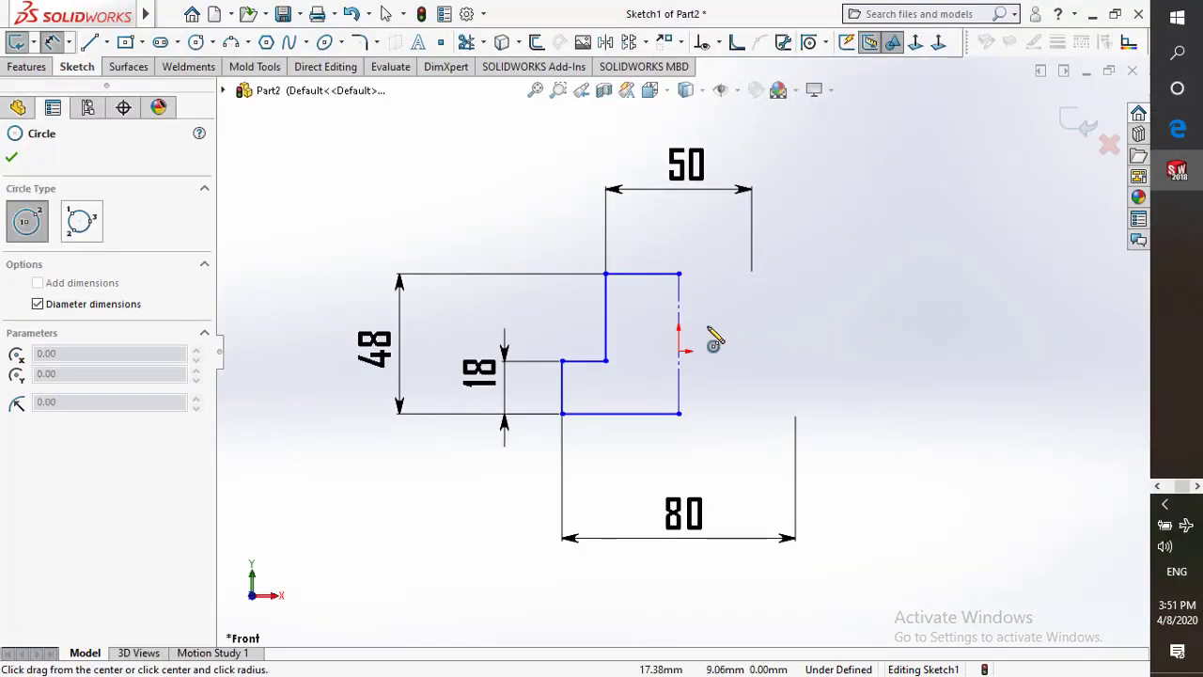
left_click(679, 329)
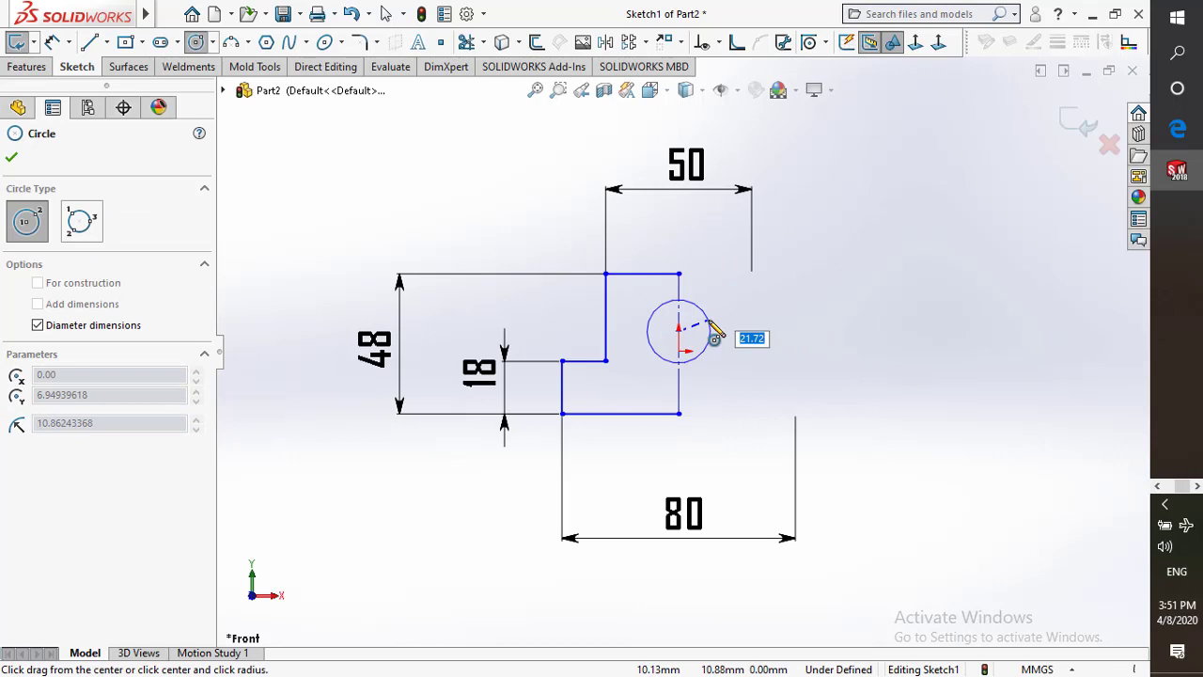
type("30")
key("Return")
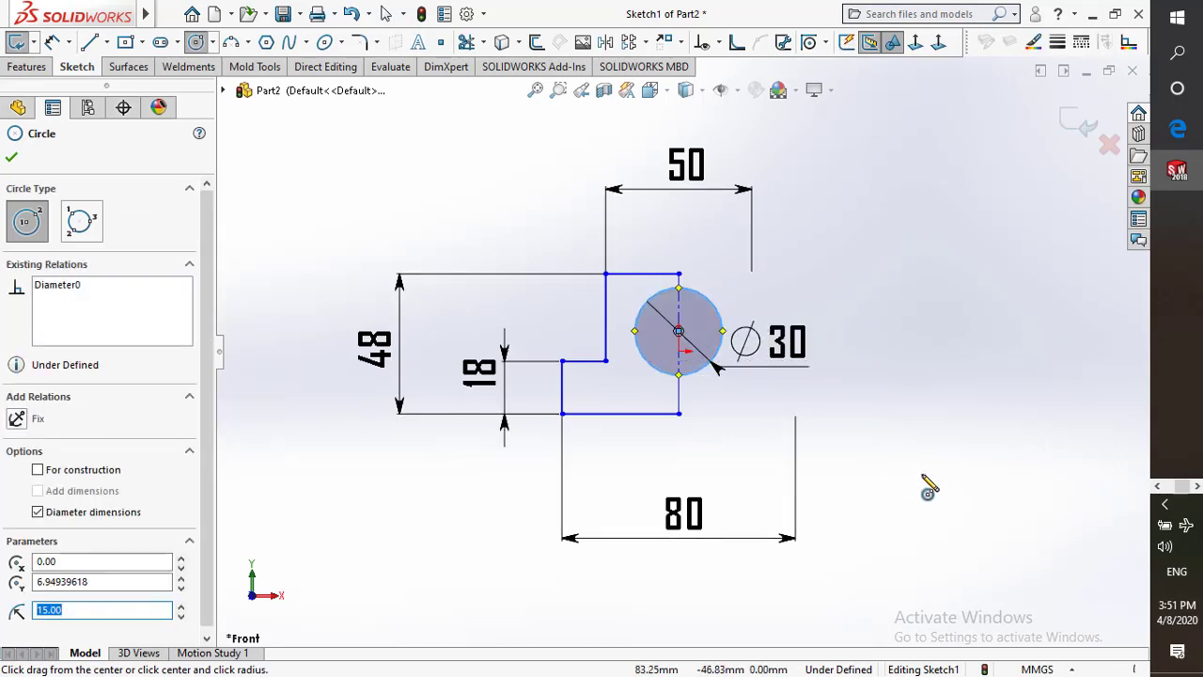
key("Escape")
Dimension the circle's centre at 27 mm above the profile's bottom edge
key("d")
left_click(678, 331)
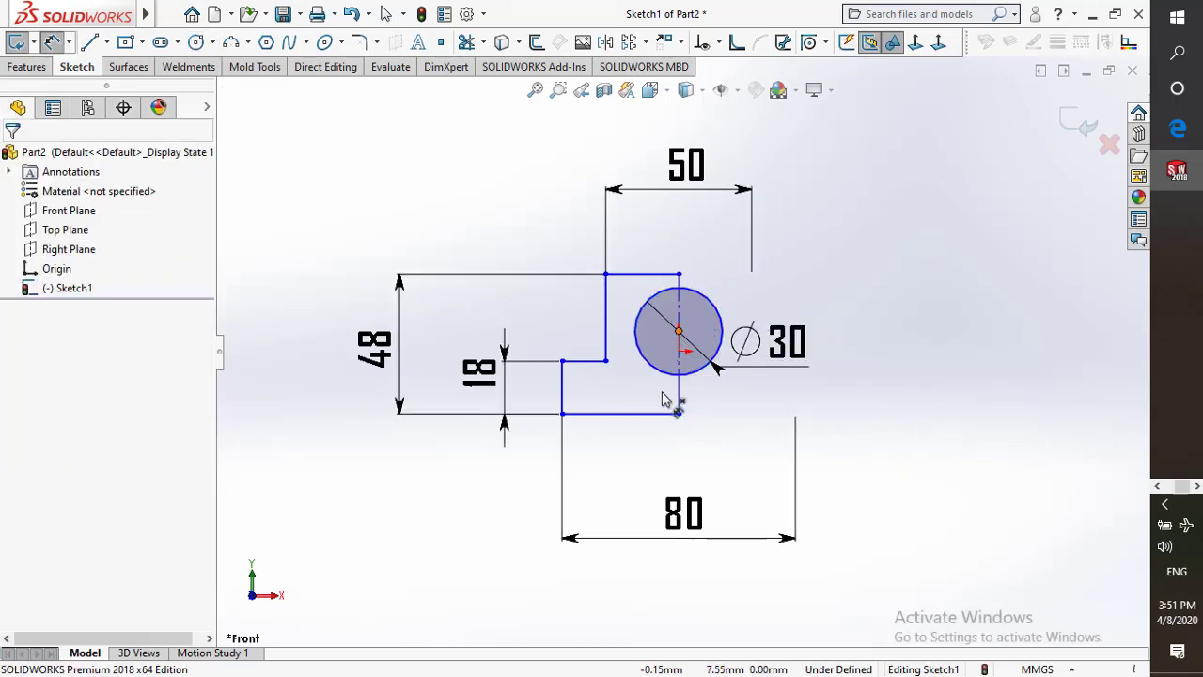
left_click(655, 415)
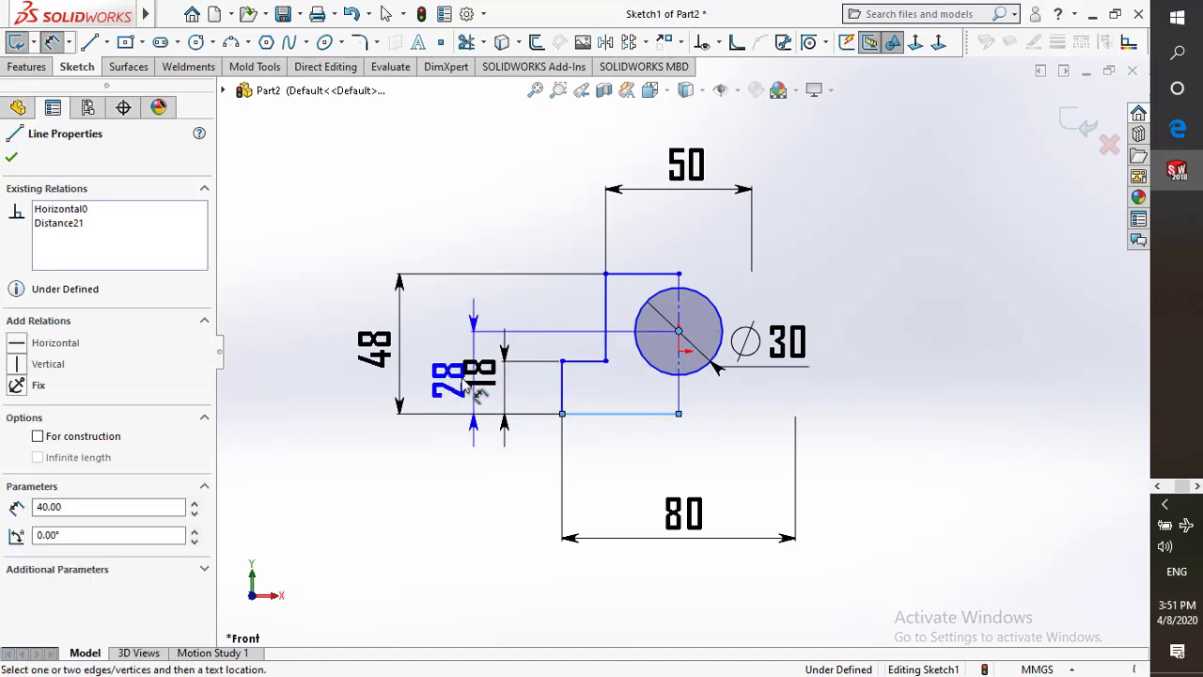
left_click(446, 371)
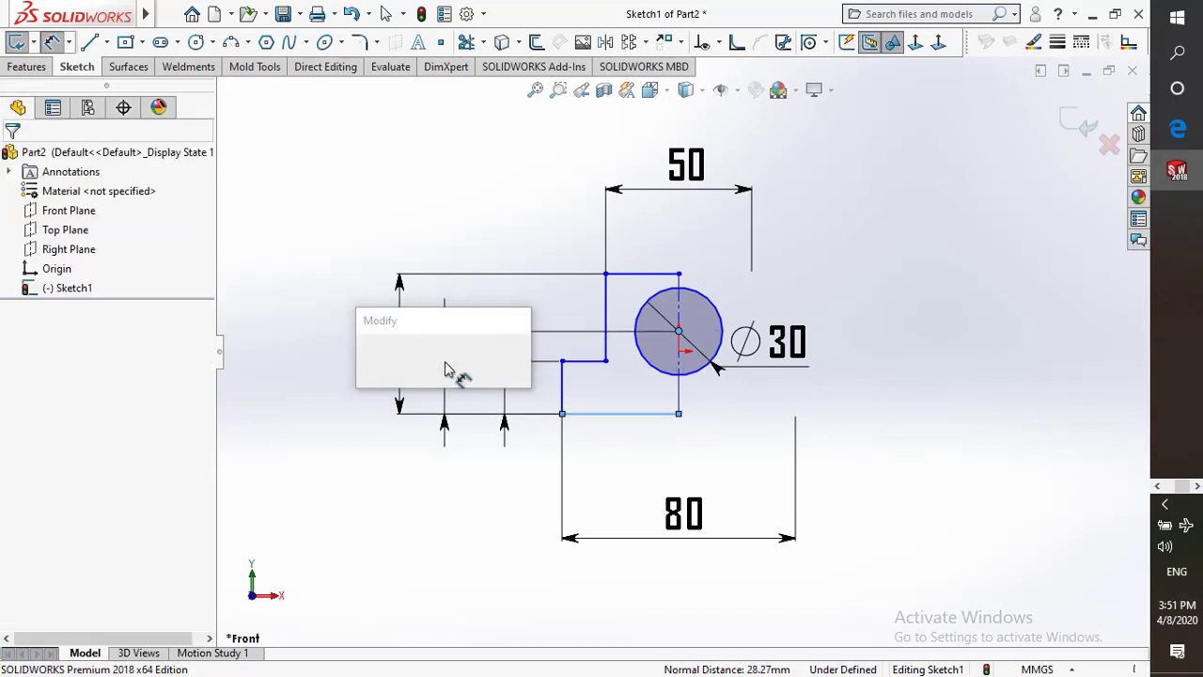
key("Return")
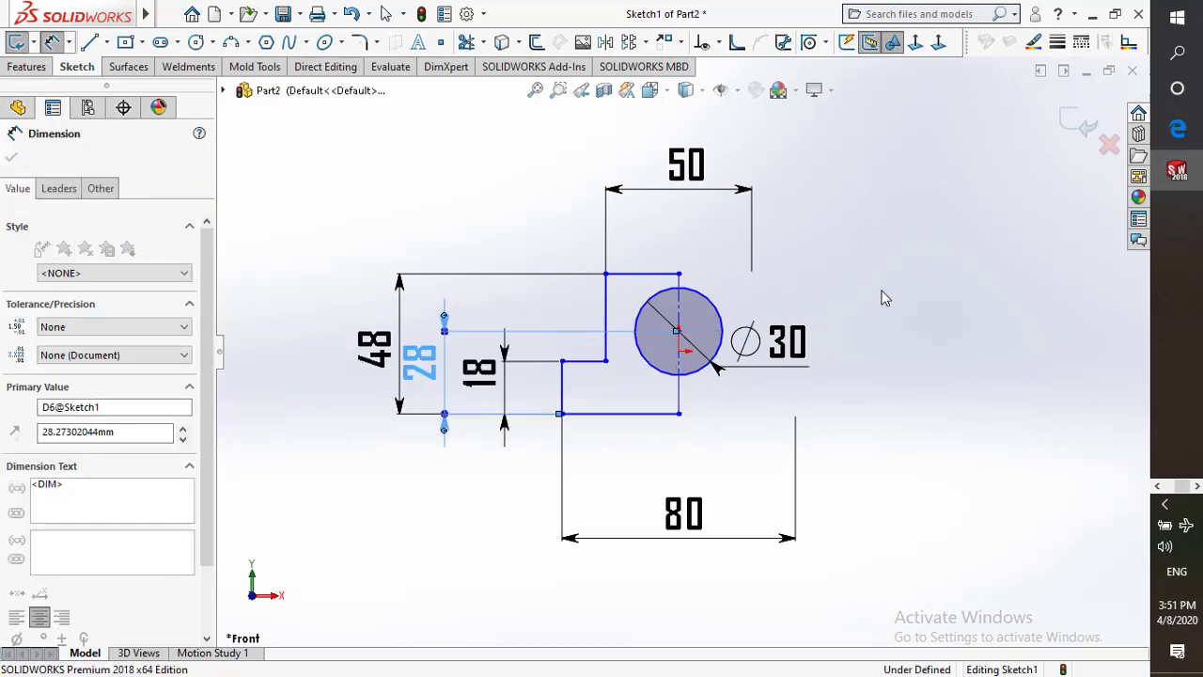
left_click(879, 301)
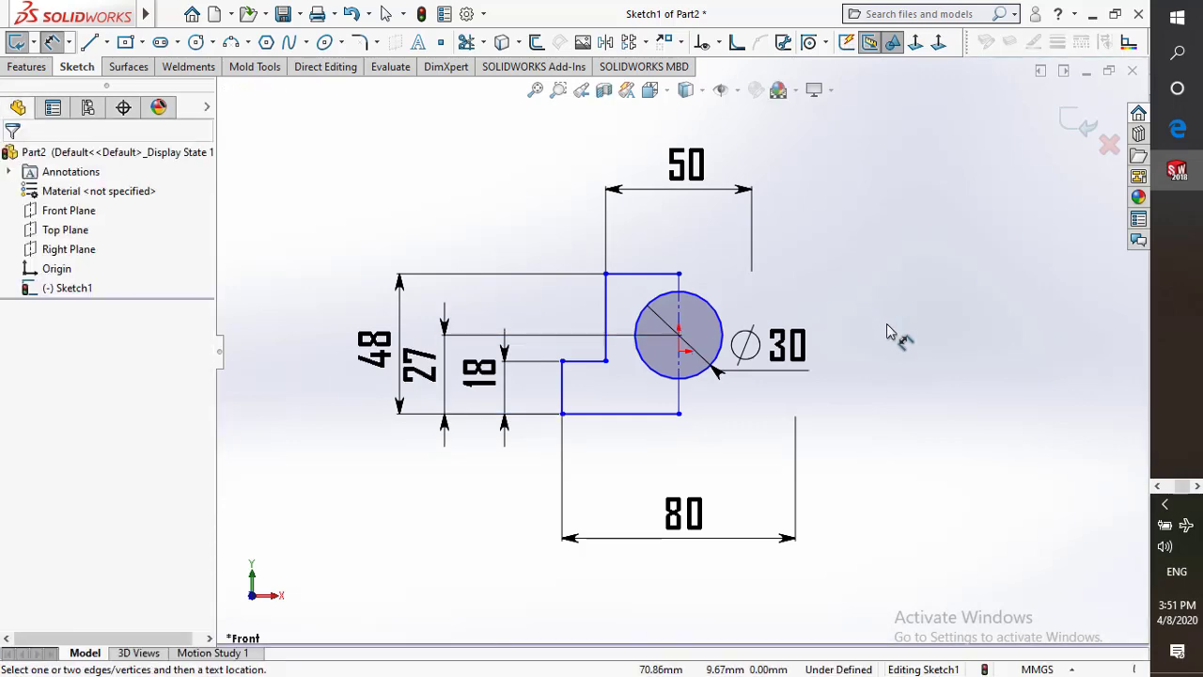
Check the exercise PDF again, and add a coincident relation between the vertical centerline and the origin in SOLIDWORKS
left_click(1179, 129)
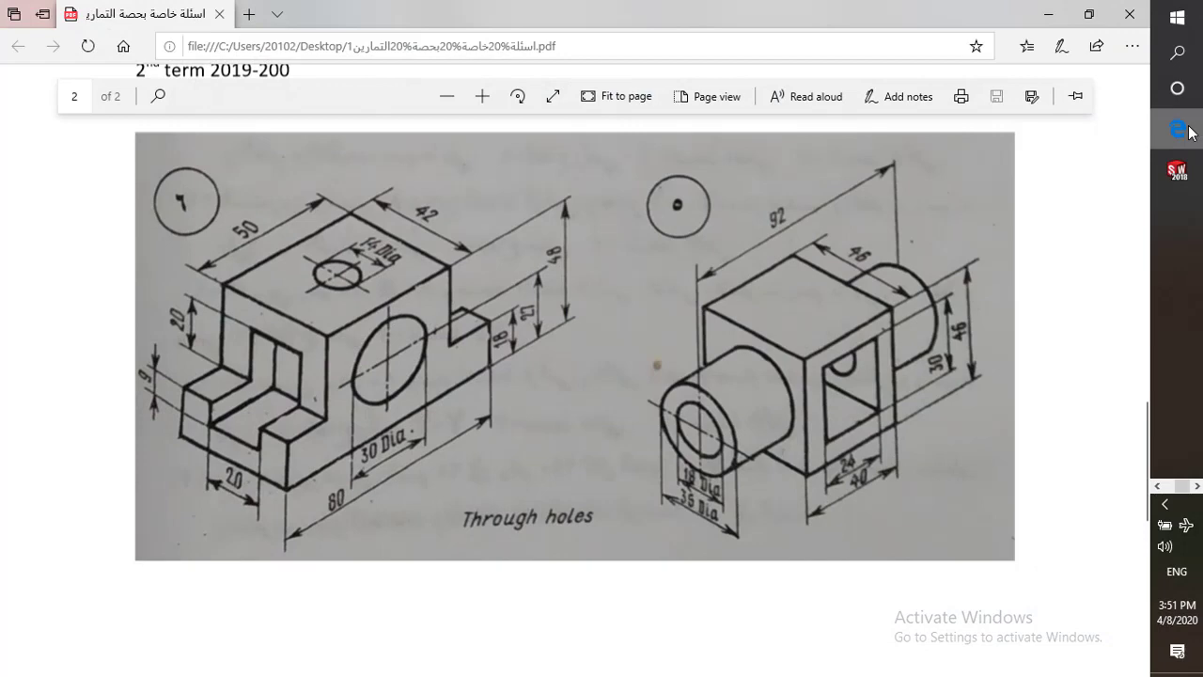
left_click(1187, 131)
right_click_drag(900, 348, 722, 324)
left_click(679, 355)
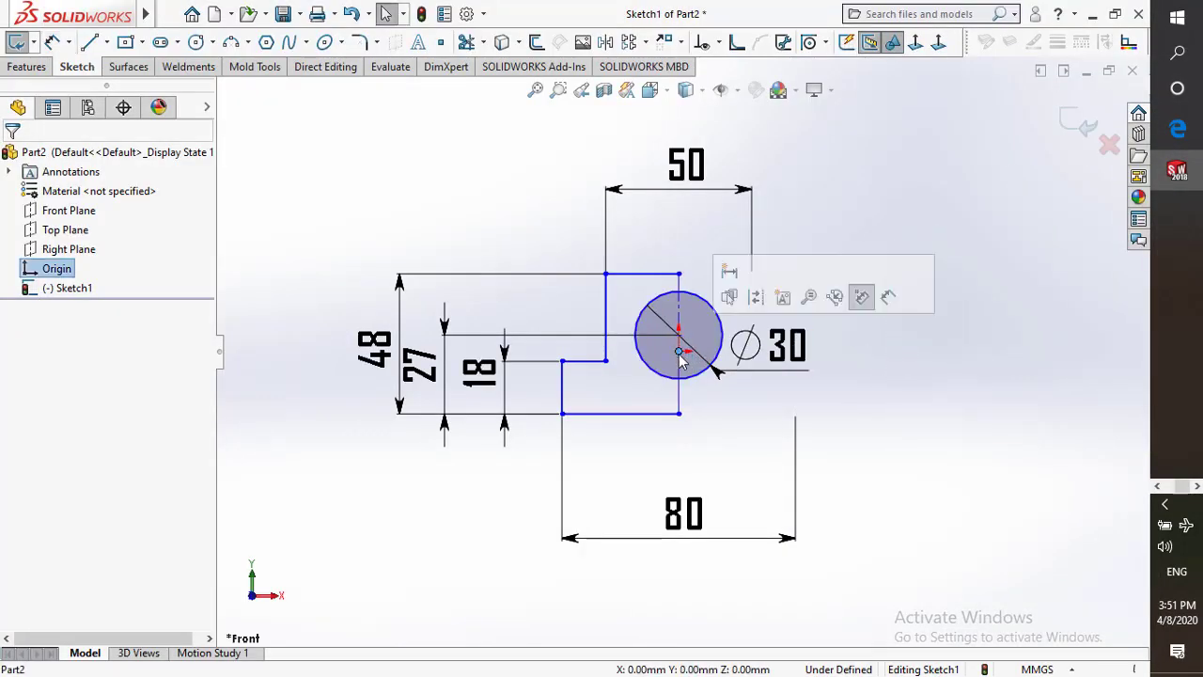
left_click(680, 350, "ctrl")
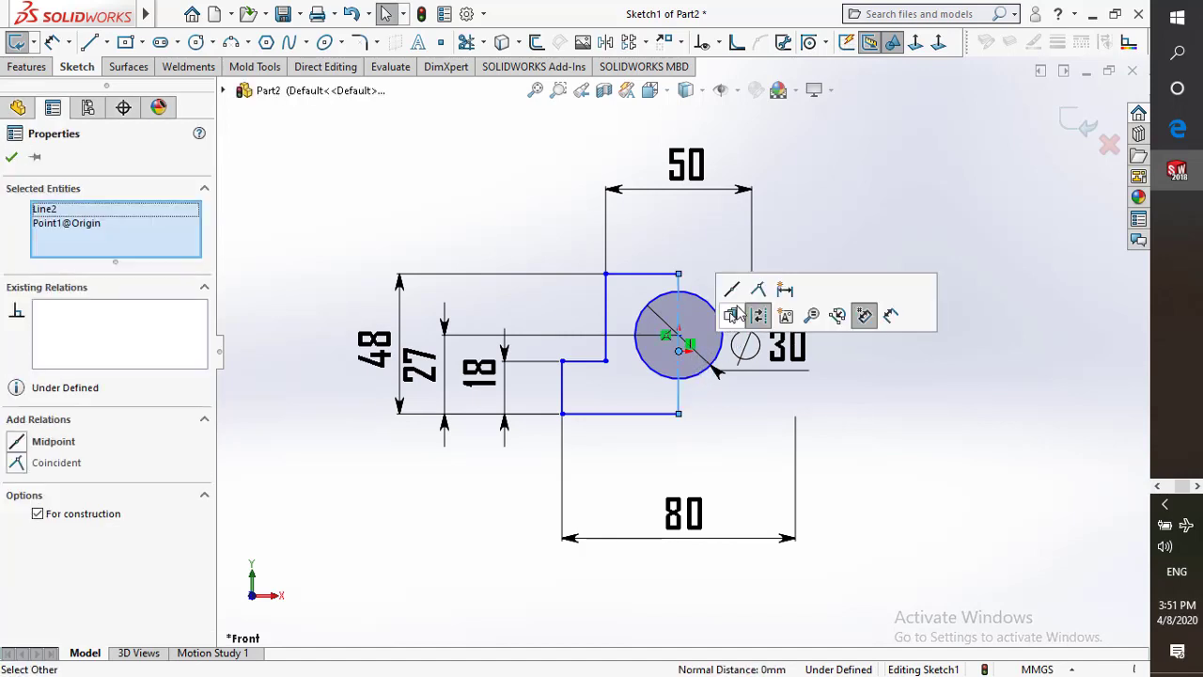
left_click(759, 314)
left_click(829, 222)
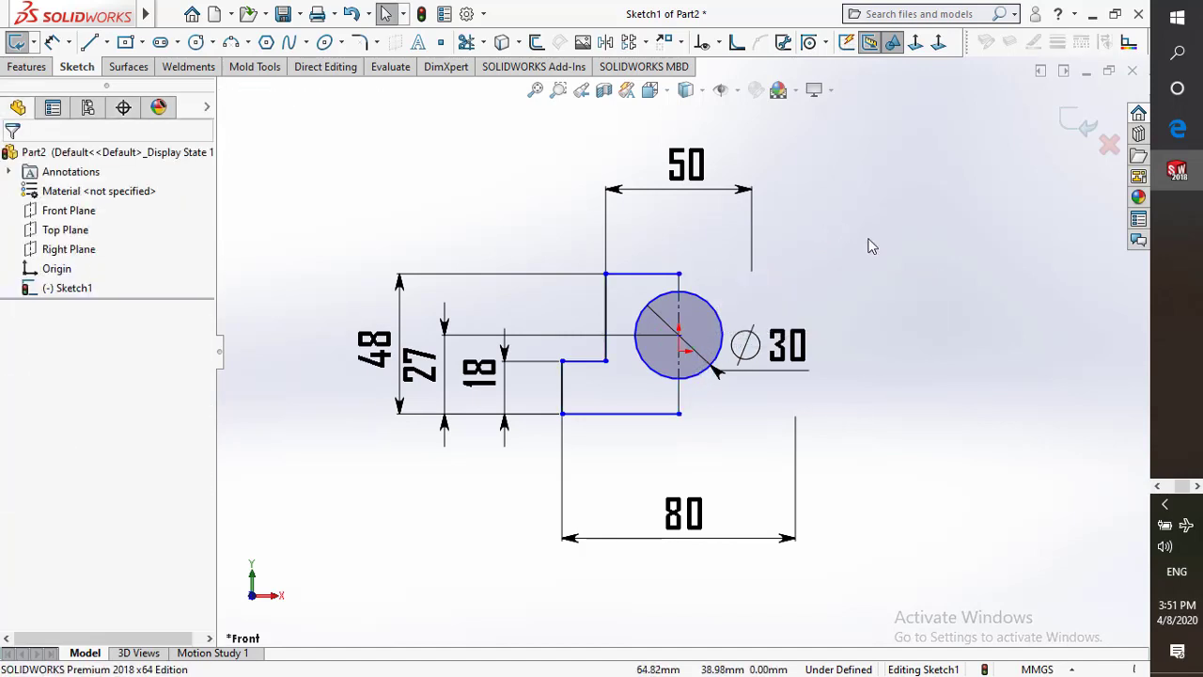
Move the profile vertically and attach the centerline's lower endpoint to the origin
mouse_move(660, 277)
left_mouse_down()
mouse_move(658, 233)
mouse_move(658, 306)
mouse_move(655, 204)
left_mouse_up()
left_click(689, 376)
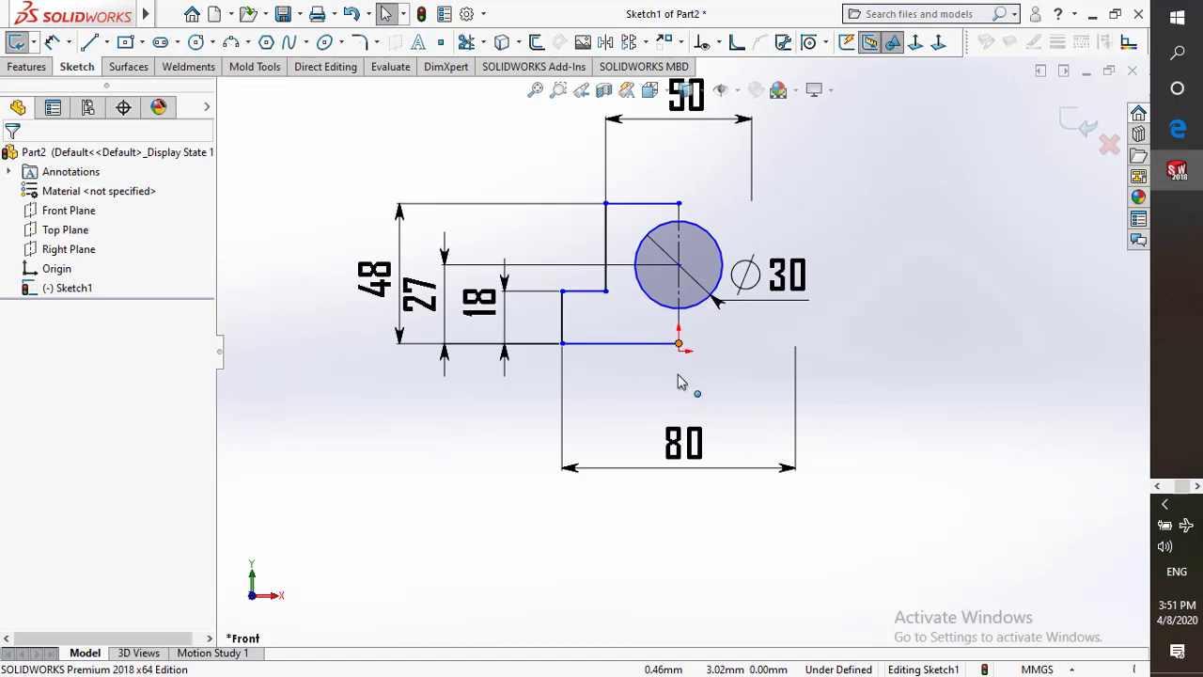
mouse_move(682, 380)
left_mouse_down()
mouse_move(693, 376)
mouse_move(686, 357)
left_mouse_up()
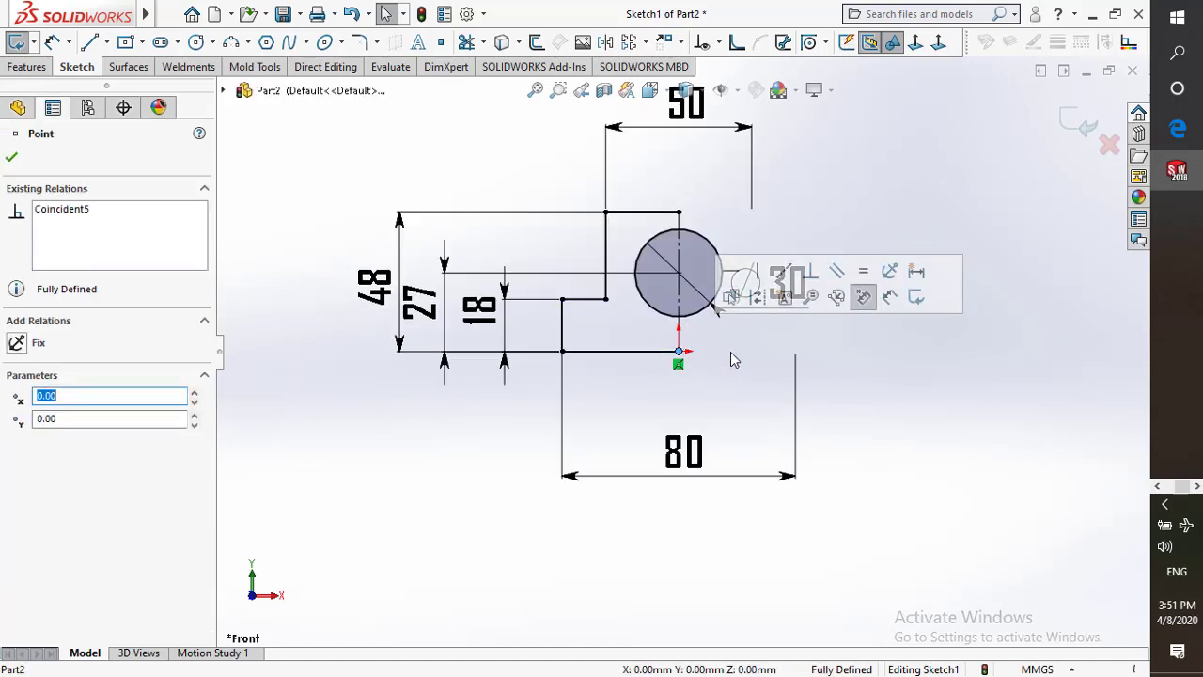
left_click(907, 364)
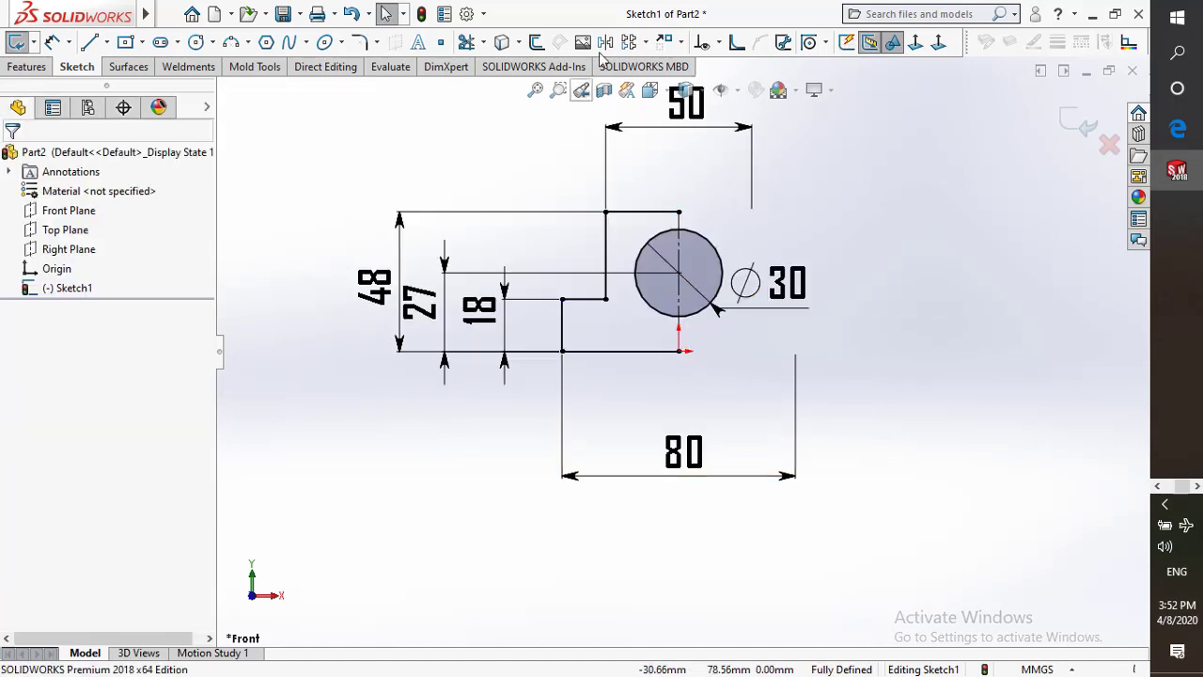
Mirror the five lines of the stepped half-profile about the vertical centerline, leaving out the circle
left_click(649, 213)
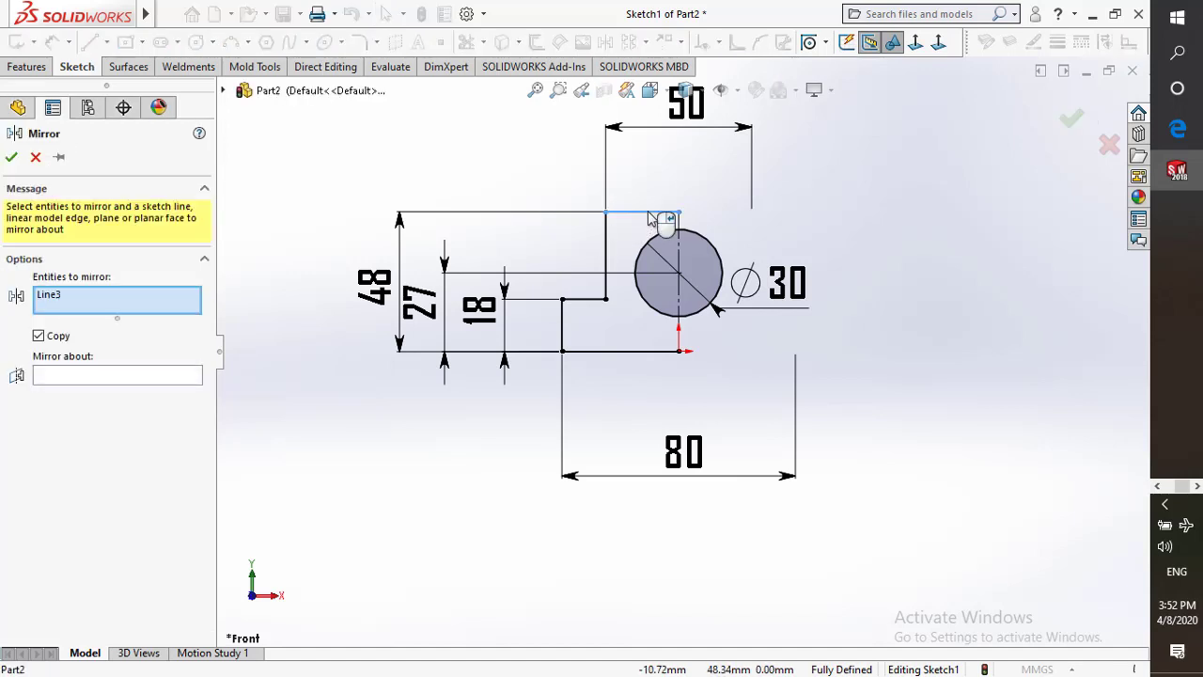
left_click(605, 268)
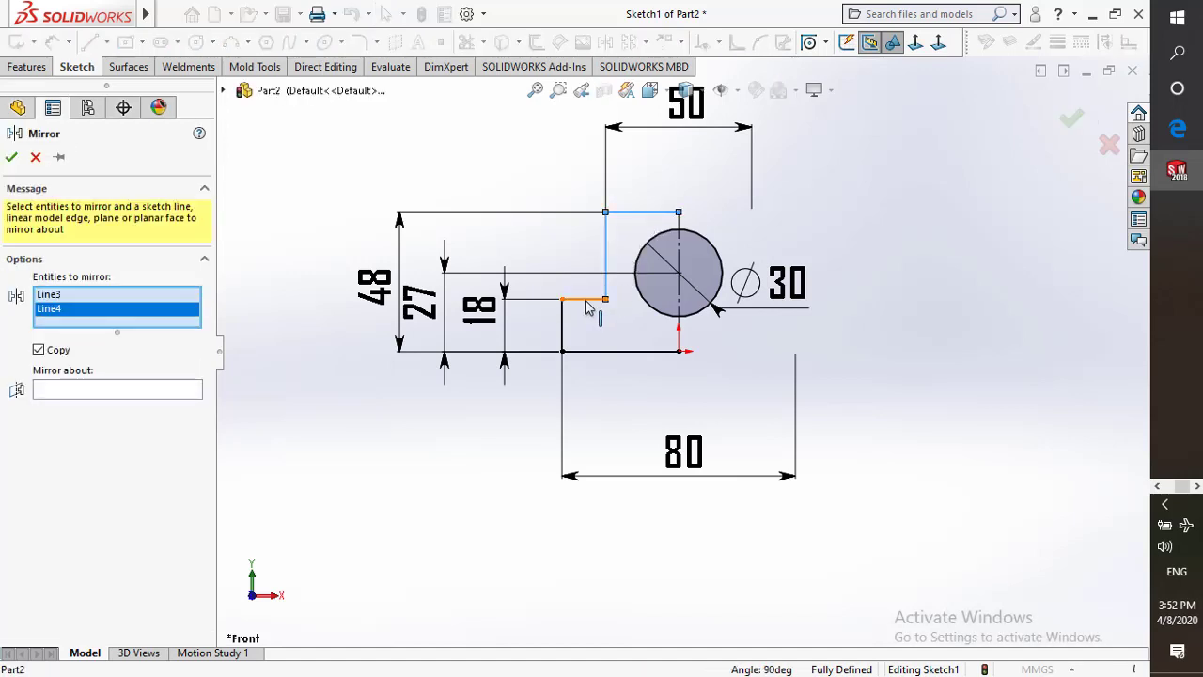
left_click(585, 300)
left_click(564, 331)
left_click(595, 352)
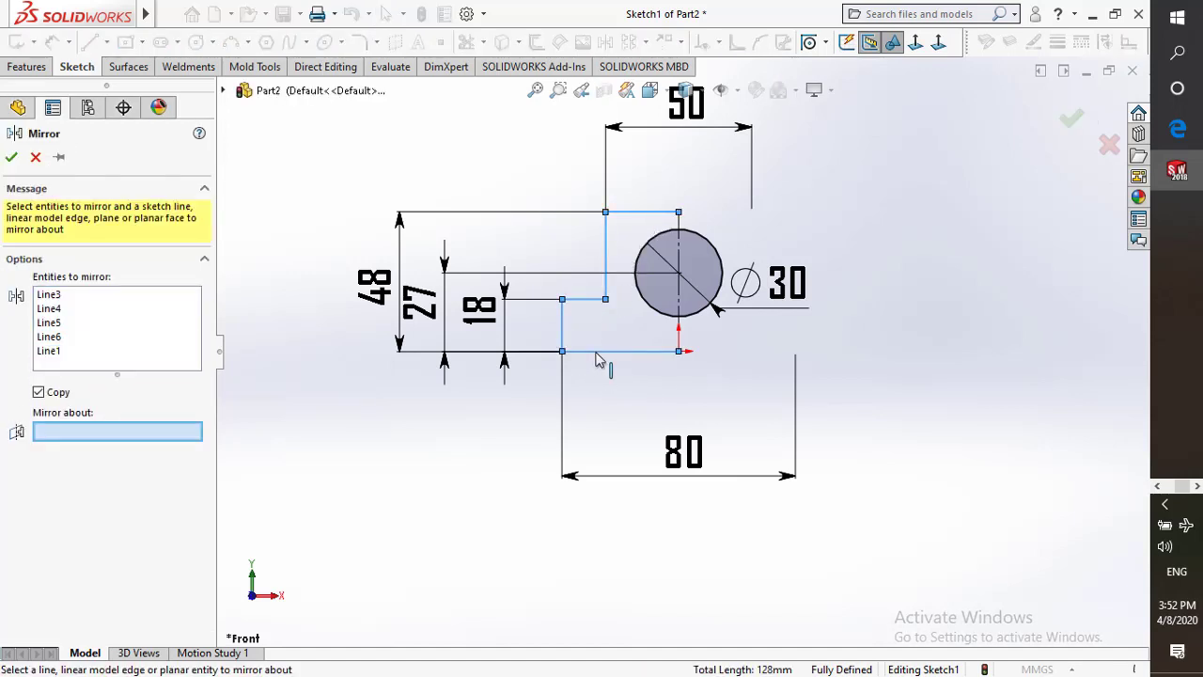
left_click(680, 329)
key("Return")
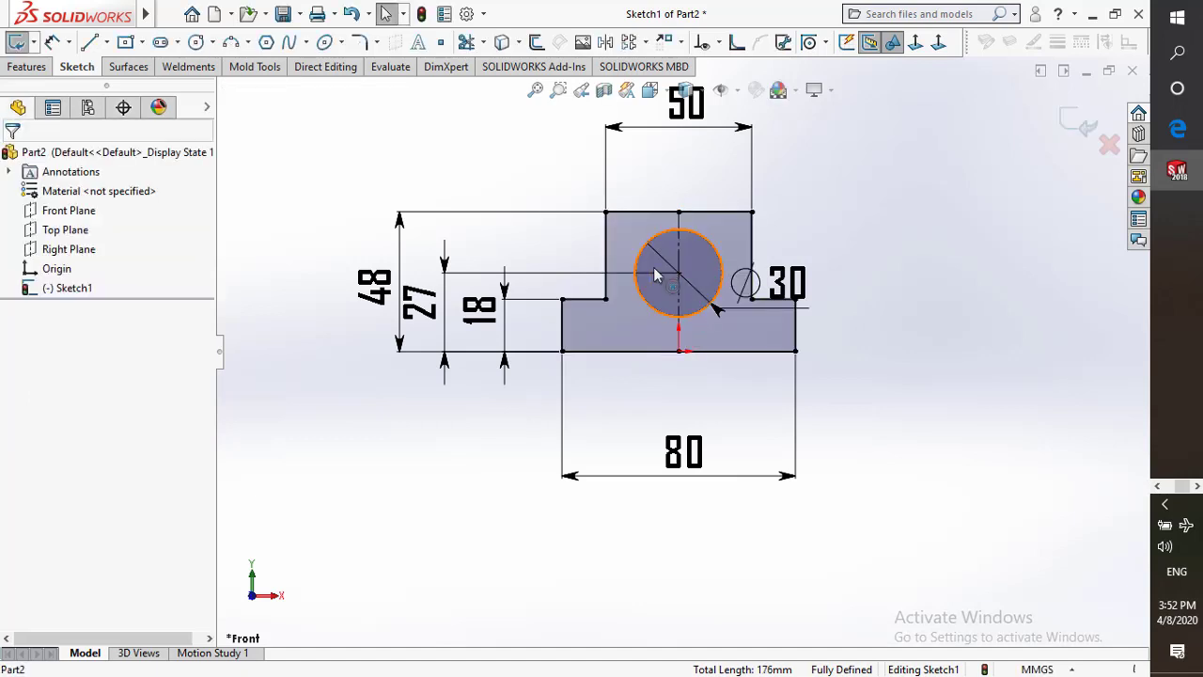
Extrude the stepped profile with its circular hole as a blind boss with a depth of 50 mm
left_click(27, 73)
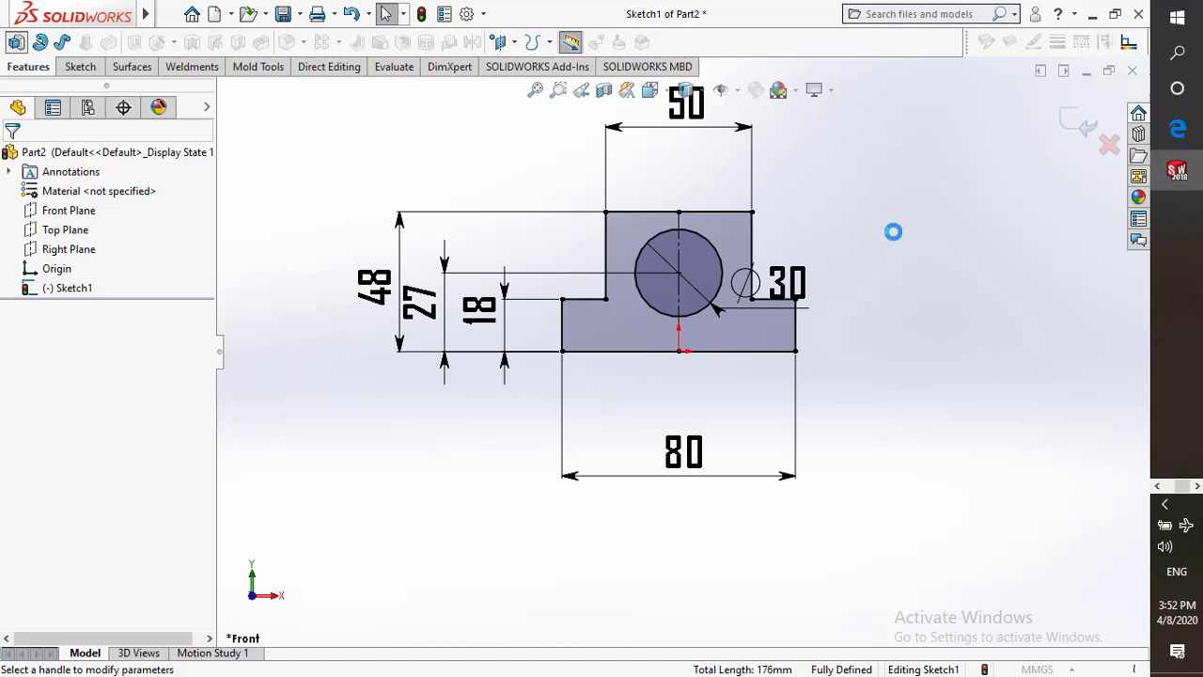
type("50")
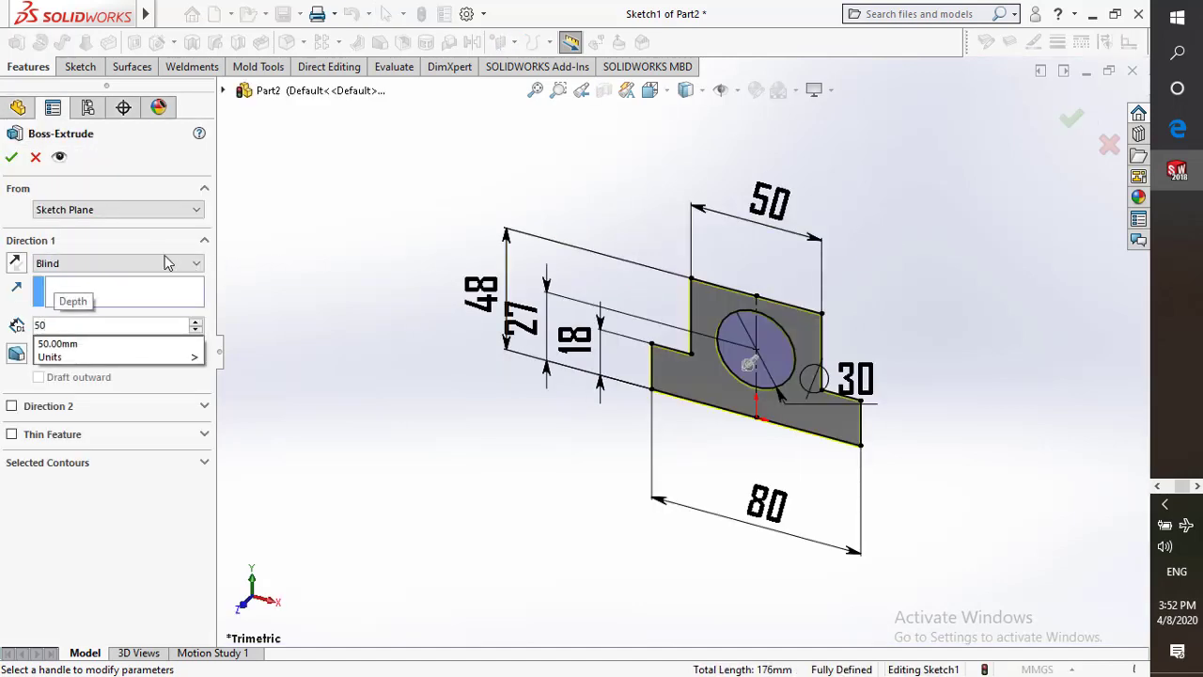